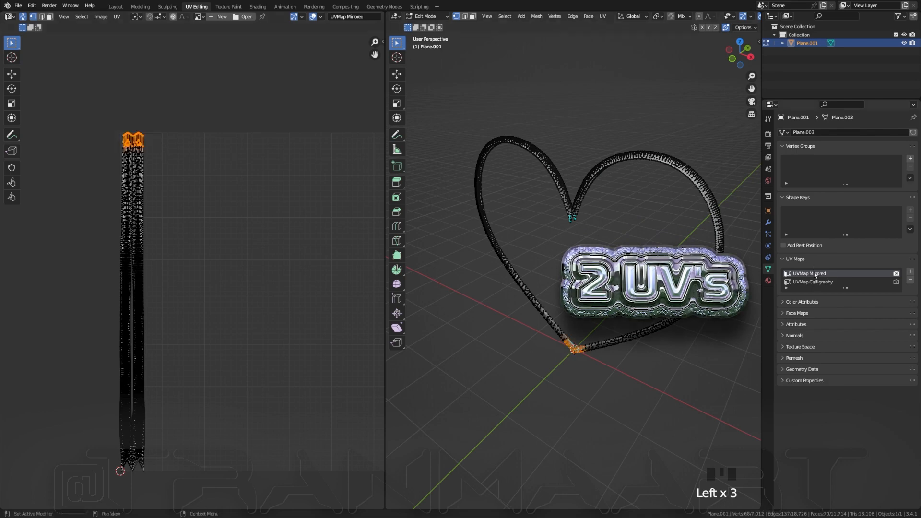
Step: Examine how the UVMap Mirrored layout maps onto the heart by selecting progressively larger parts of its UV strip
{"action": "left_click_drag", "start_coordinate": [86, 107], "coordinate": [168, 205]}
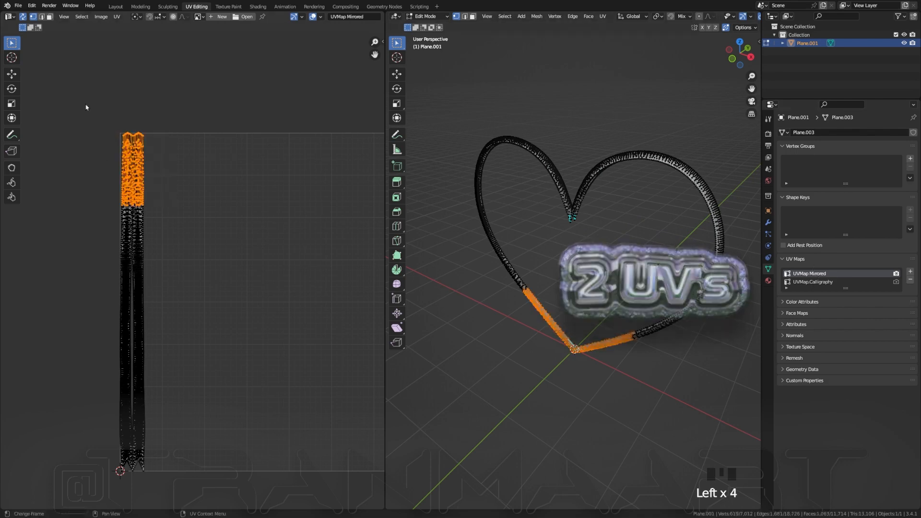
{"action": "left_click_drag", "start_coordinate": [86, 94], "coordinate": [181, 381]}
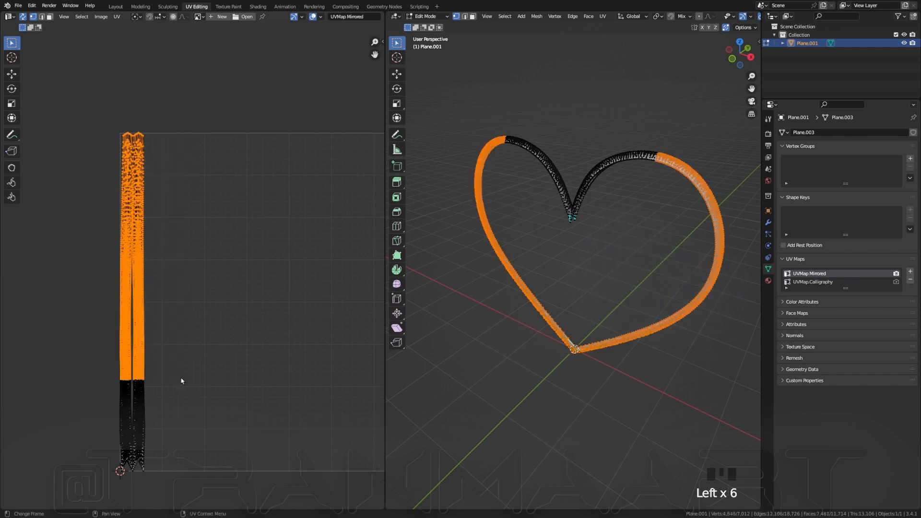
{"action": "left_click_drag", "start_coordinate": [71, 99], "coordinate": [207, 492]}
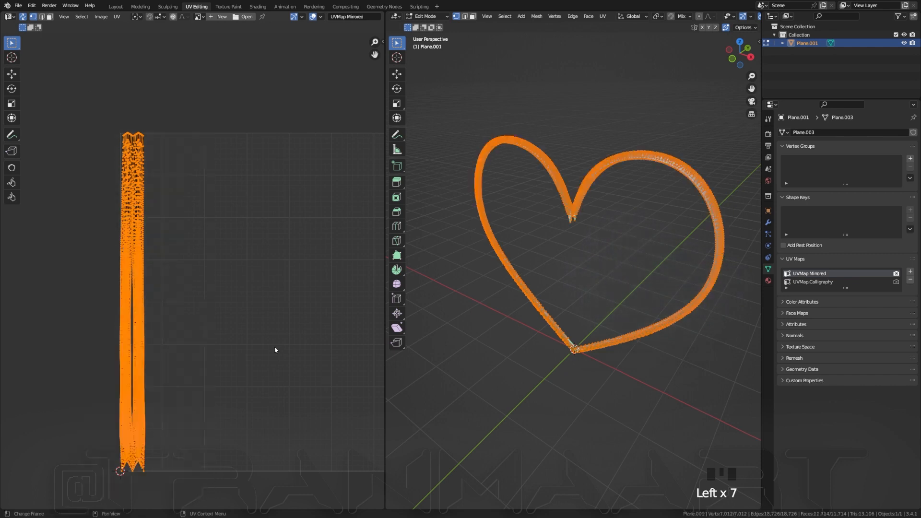
{"action": "left_click", "coordinate": [267, 338]}
Step: Switch to UVMap.Calligraphy and examine how it runs along the heart by selecting growing portions of its UV strip
{"action": "left_click", "coordinate": [813, 282]}
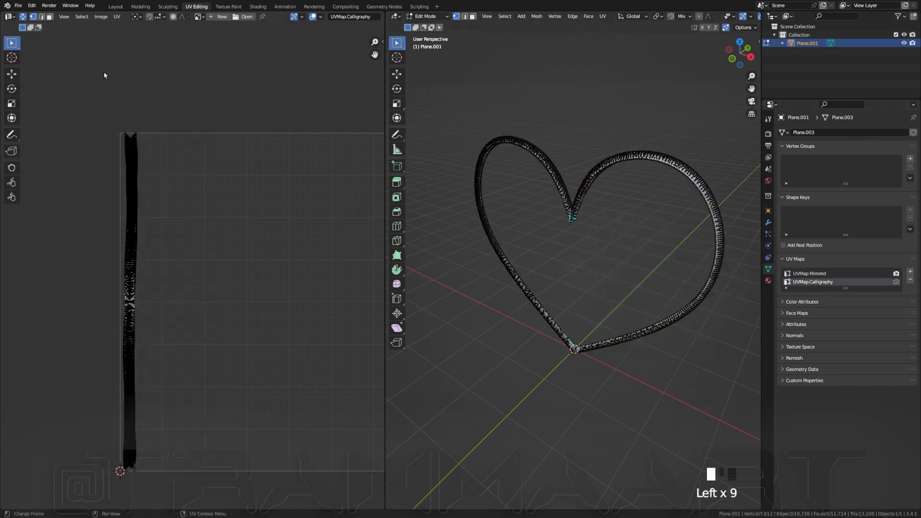
{"action": "left_click_drag", "start_coordinate": [102, 77], "coordinate": [161, 209]}
{"action": "left_click_drag", "start_coordinate": [101, 89], "coordinate": [179, 425]}
{"action": "left_click_drag", "start_coordinate": [52, 91], "coordinate": [238, 501]}
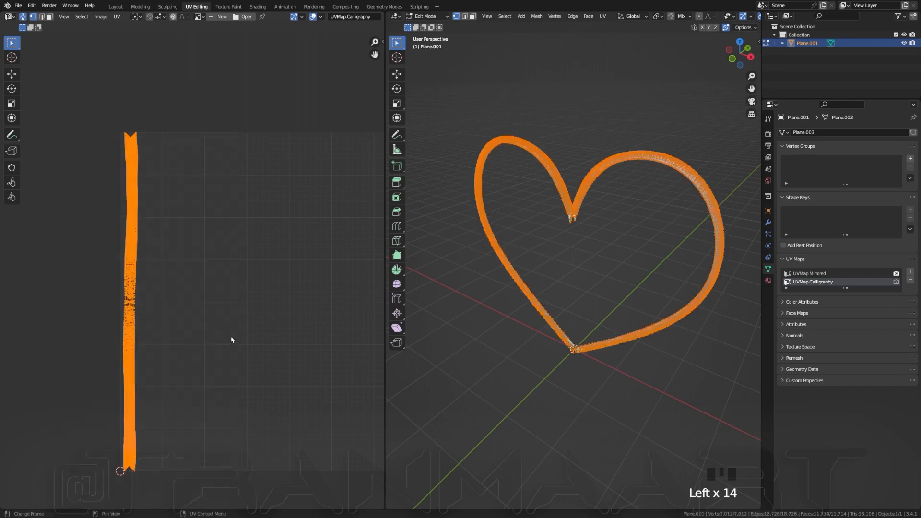
{"action": "left_click", "coordinate": [280, 255]}
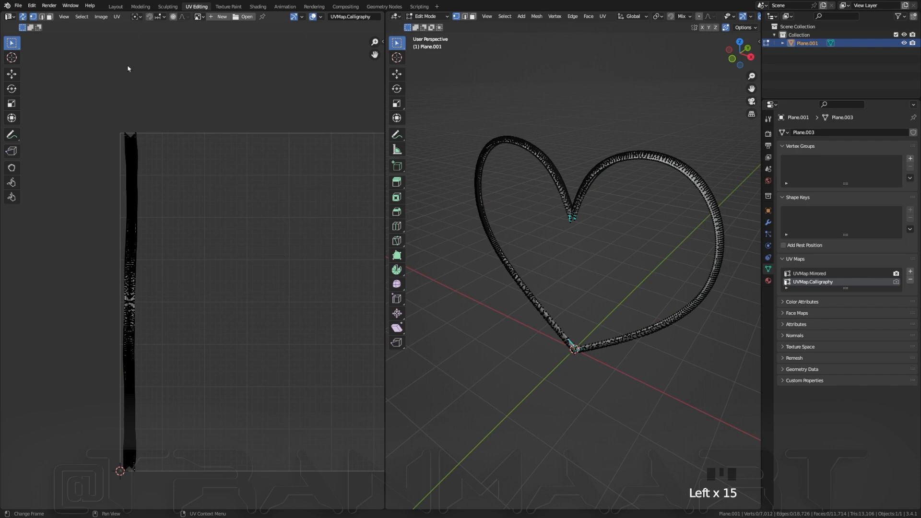
Step: In the Layout workspace, set the render engine to Cycles and the bake type to UV
{"action": "left_click", "coordinate": [120, 7]}
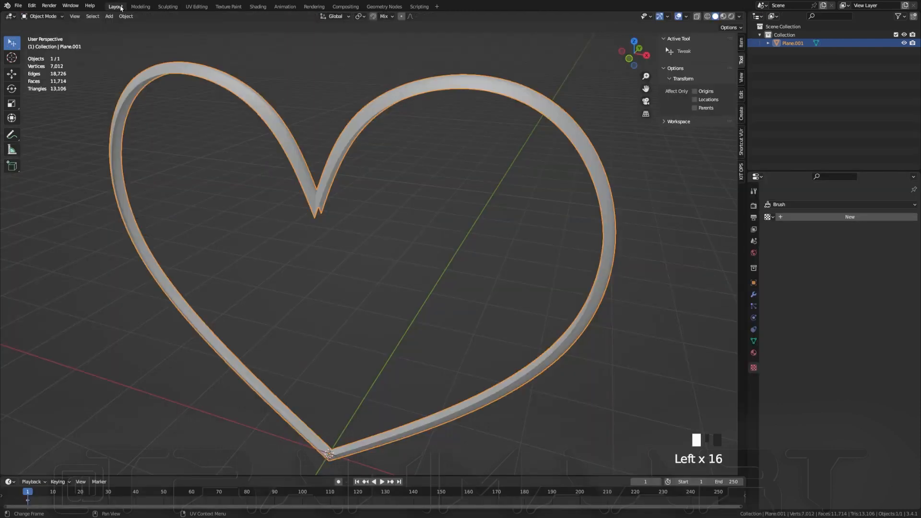
{"action": "left_click", "coordinate": [754, 206]}
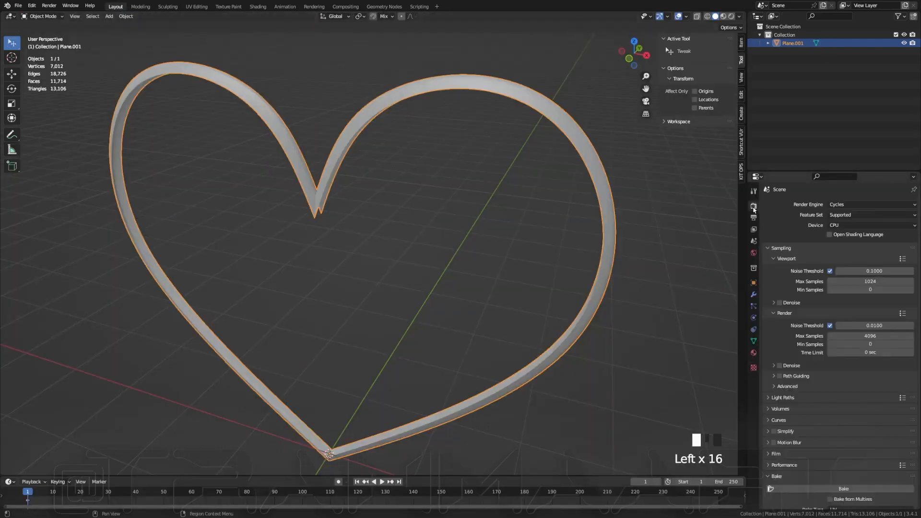
{"action": "left_click", "coordinate": [845, 204]}
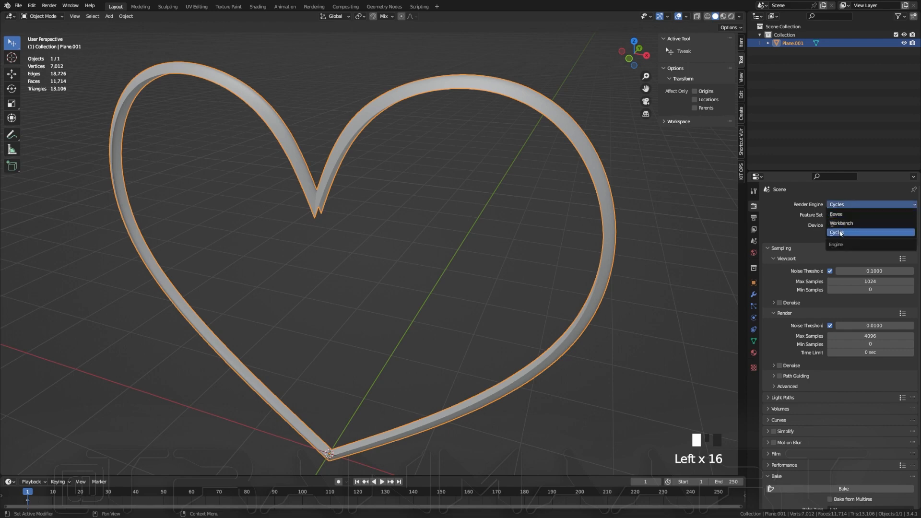
{"action": "left_click", "coordinate": [839, 234]}
{"action": "scroll", "coordinate": [797, 290], "scroll_direction": "down", "scroll_amount": 4}
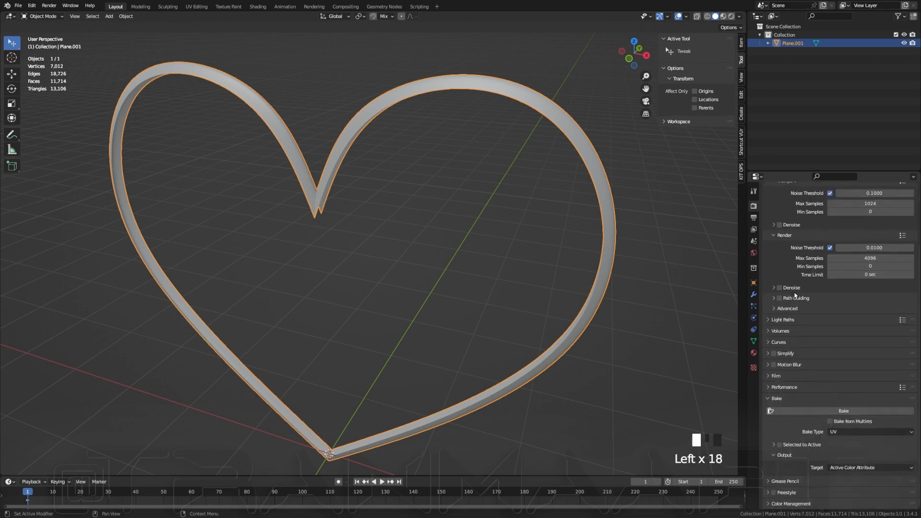
{"action": "left_click", "coordinate": [858, 433]}
{"action": "left_click", "coordinate": [852, 379]}
Step: Add a color attribute named Mirrored to the heart mesh with the Face Corner domain and Color data type
{"action": "left_click", "coordinate": [754, 341]}
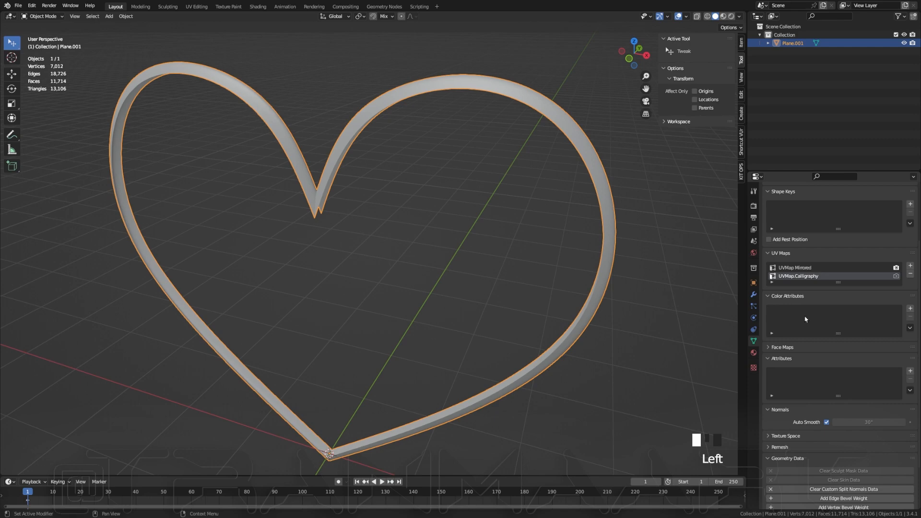
{"action": "left_click", "coordinate": [910, 309]}
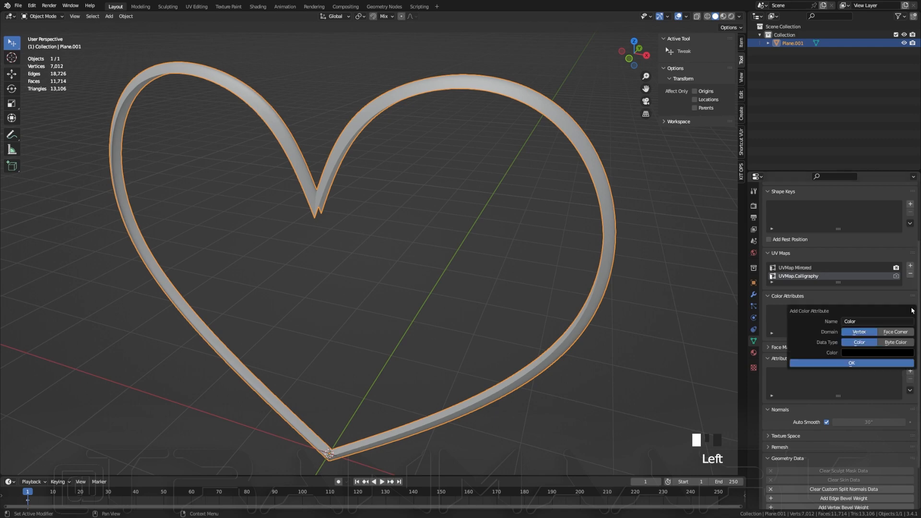
{"action": "left_click", "coordinate": [862, 321]}
{"action": "type", "text": "Mirrored"}
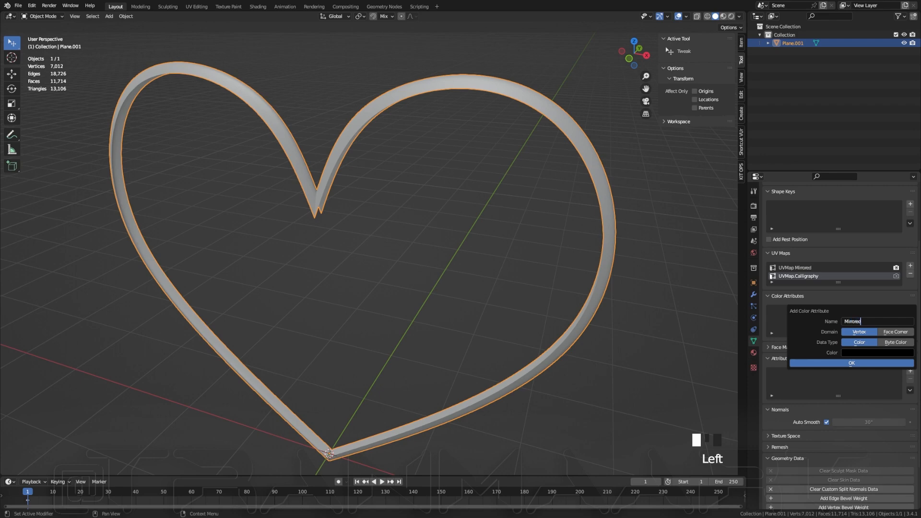
{"action": "left_click", "coordinate": [894, 332]}
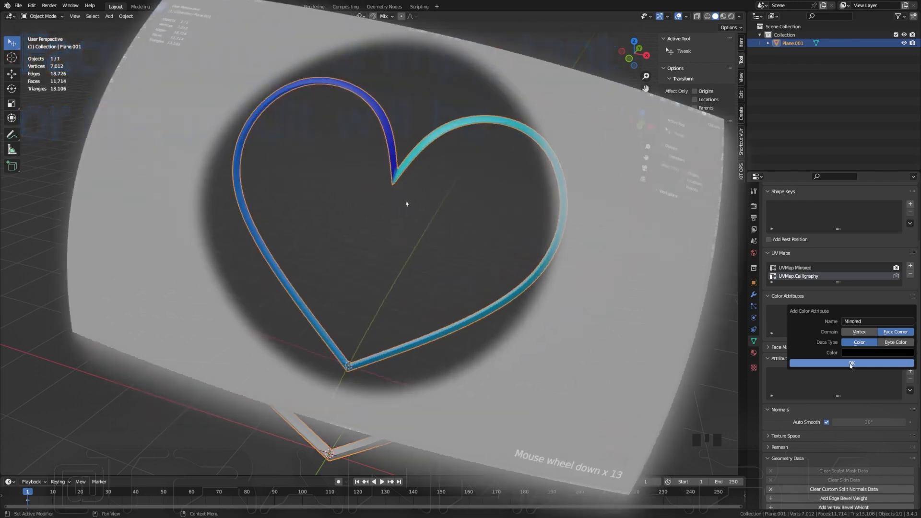
{"action": "left_click", "coordinate": [851, 364]}
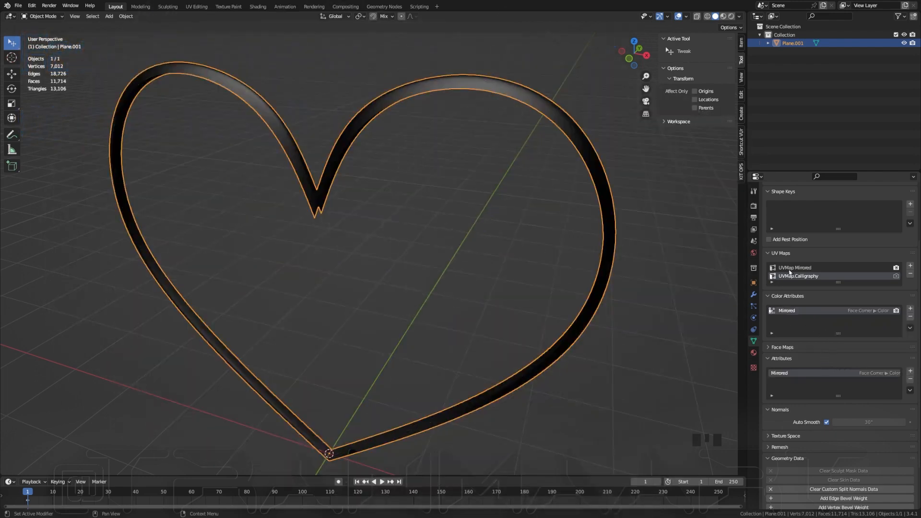
Step: Make UVMap Mirrored the active UV map and try to bake it into the Mirrored color attribute
{"action": "left_click", "coordinate": [789, 269]}
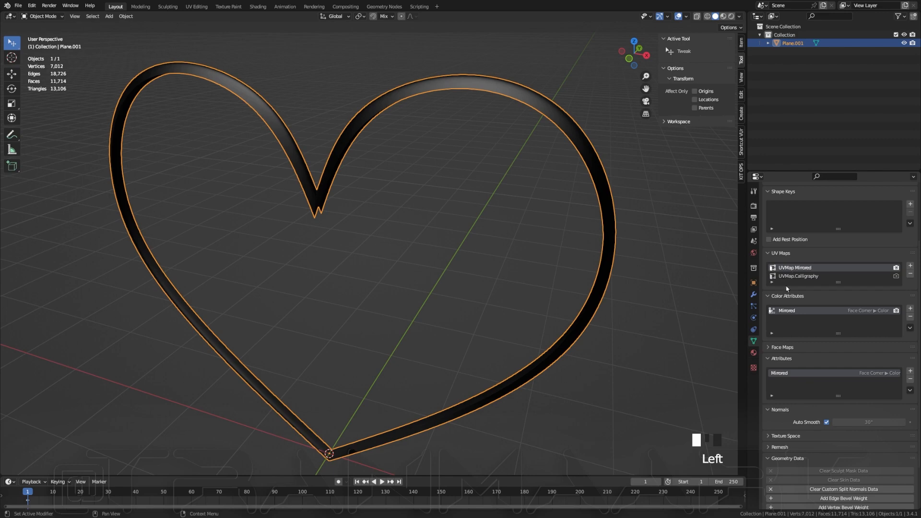
{"action": "left_click", "coordinate": [755, 207]}
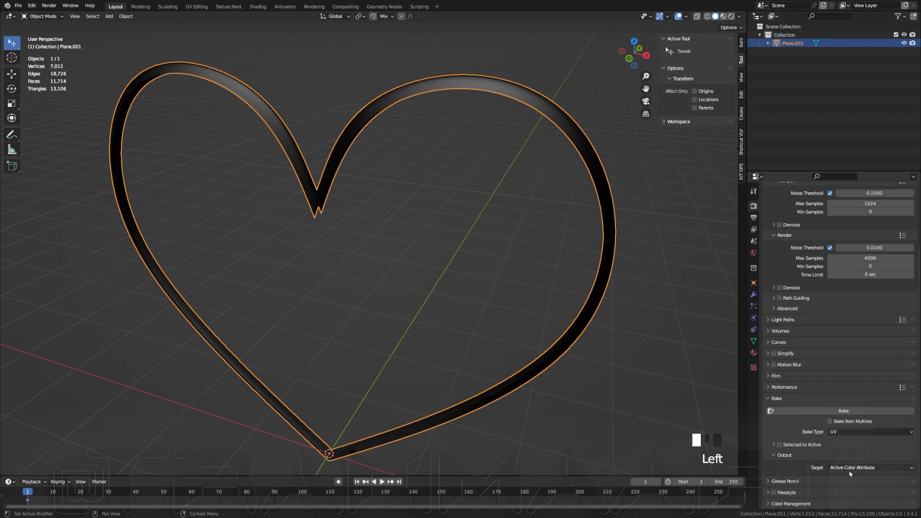
{"action": "left_click", "coordinate": [844, 411]}
{"action": "double_click", "coordinate": [845, 412]}
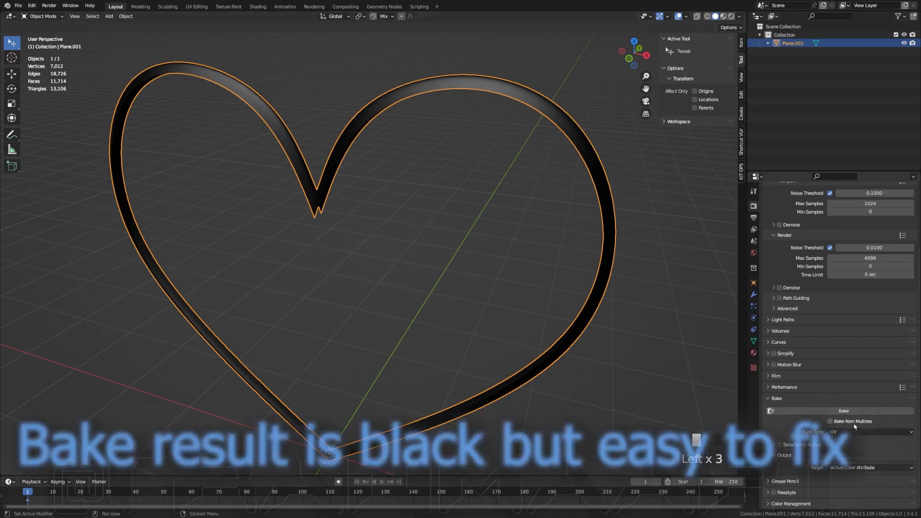
Step: In the Shading workspace, create a new material for the heart and delete its Principled BSDF node
{"action": "left_click", "coordinate": [258, 7]}
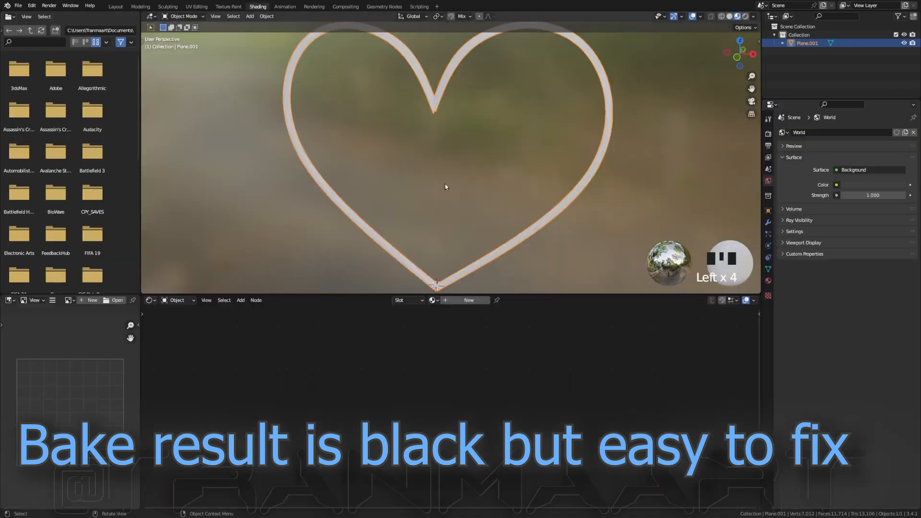
{"action": "middle_click_drag", "start_coordinate": [446, 187], "coordinate": [457, 282]}
{"action": "left_click", "coordinate": [467, 301]}
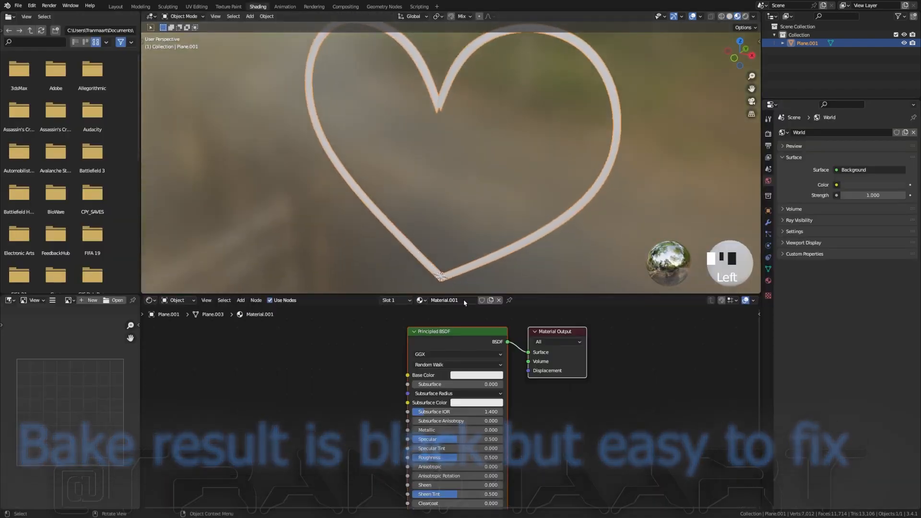
{"action": "left_click", "coordinate": [309, 370]}
{"action": "left_click", "coordinate": [432, 334]}
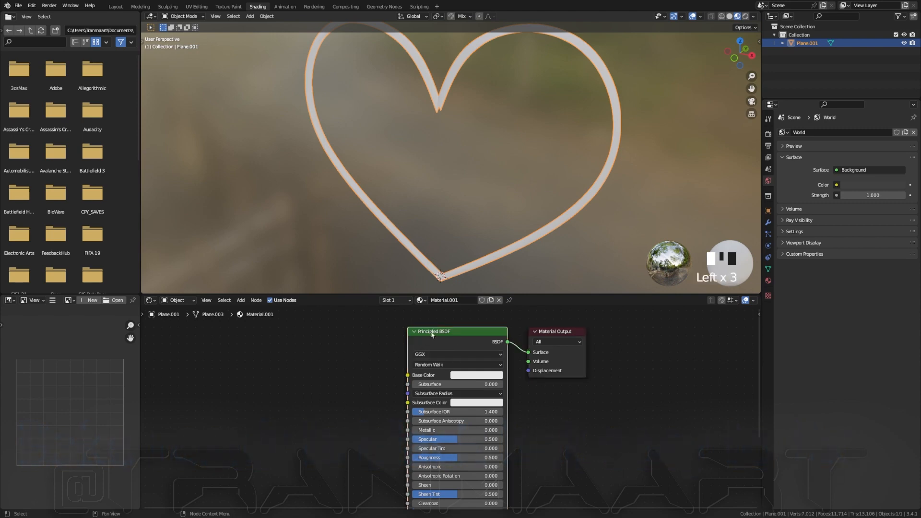
{"action": "key", "text": "x"}
Step: Add a Texture Coordinate node and connect its UV output to the Material Output's Surface input
{"action": "key", "text": "shift+a"}
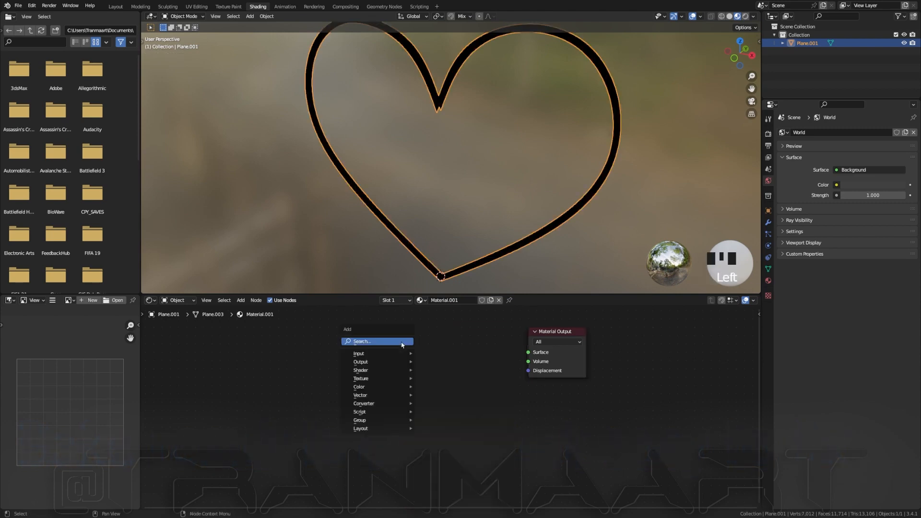
{"action": "left_click", "coordinate": [403, 343]}
{"action": "type", "text": "coord"}
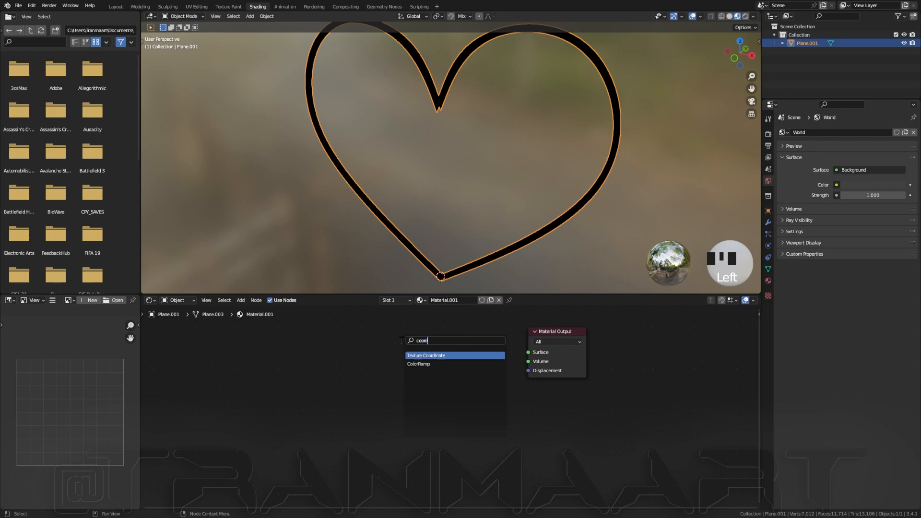
{"action": "key", "text": "Return"}
{"action": "left_click", "coordinate": [432, 368]}
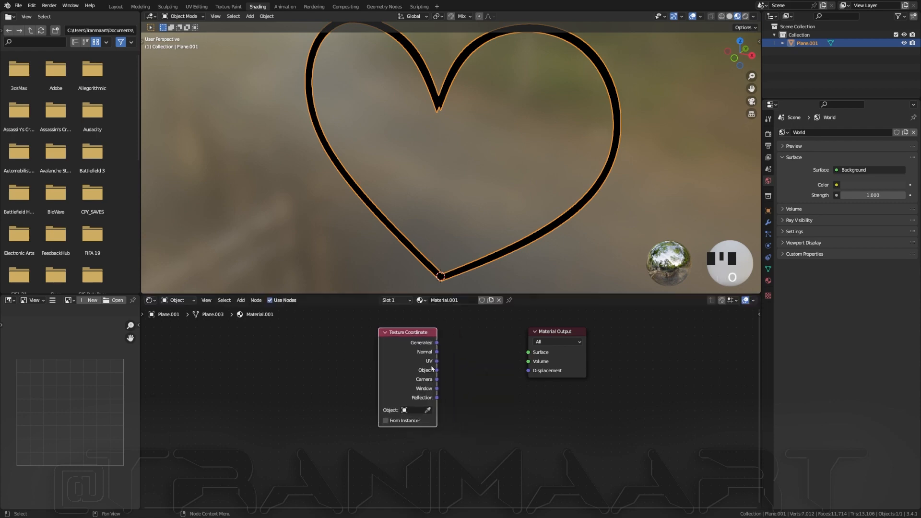
{"action": "left_click_drag", "start_coordinate": [437, 361], "coordinate": [528, 352]}
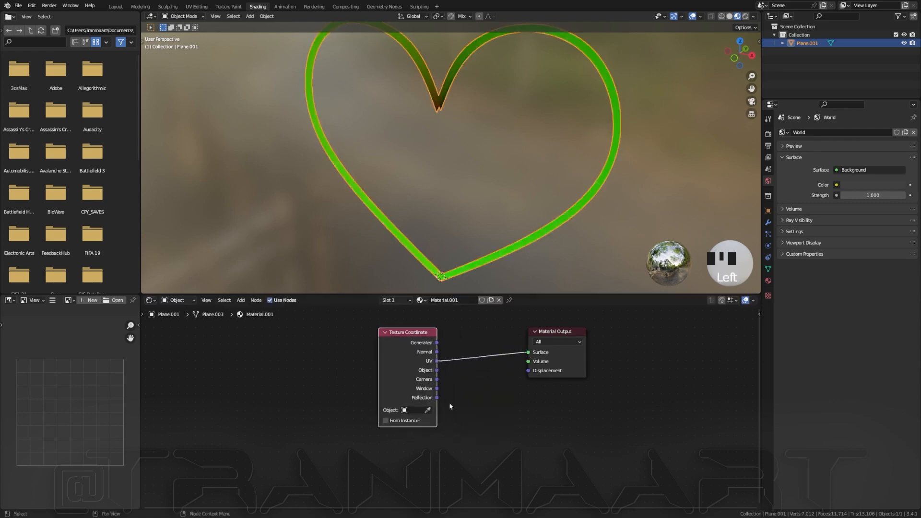
{"action": "left_click", "coordinate": [500, 383]}
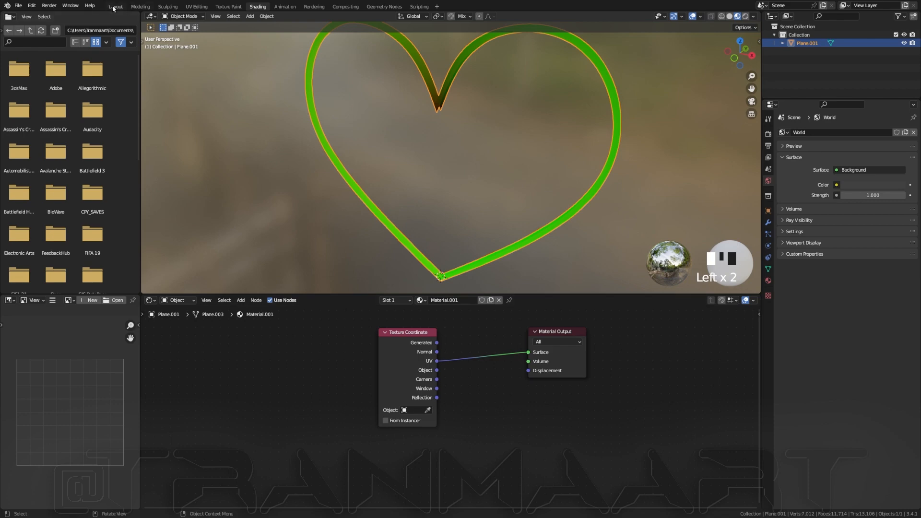
Step: Return to the Layout workspace, bake the UVs into the Mirrored color attribute, and inspect the heart
{"action": "left_click", "coordinate": [116, 6]}
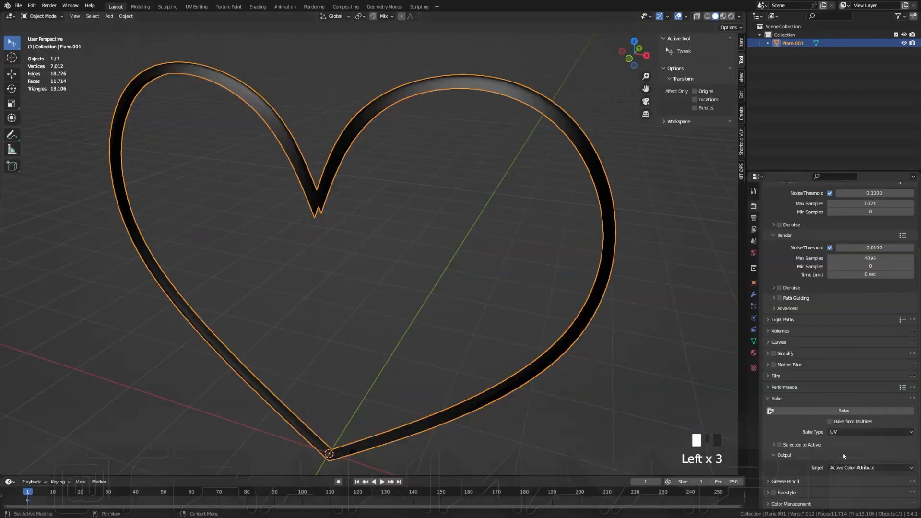
{"action": "left_click", "coordinate": [845, 412]}
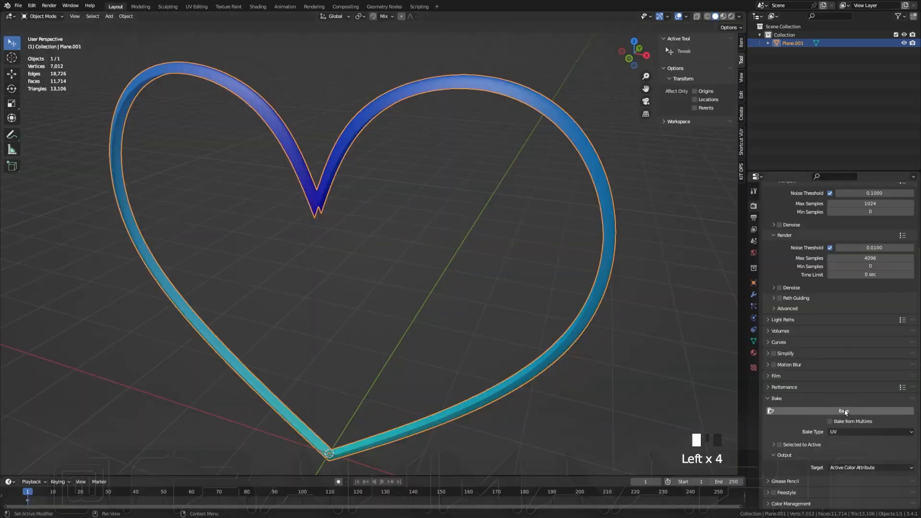
{"action": "middle_click_drag", "start_coordinate": [312, 191], "coordinate": [331, 171]}
{"action": "scroll", "coordinate": [325, 155], "scroll_direction": "down", "scroll_amount": 2}
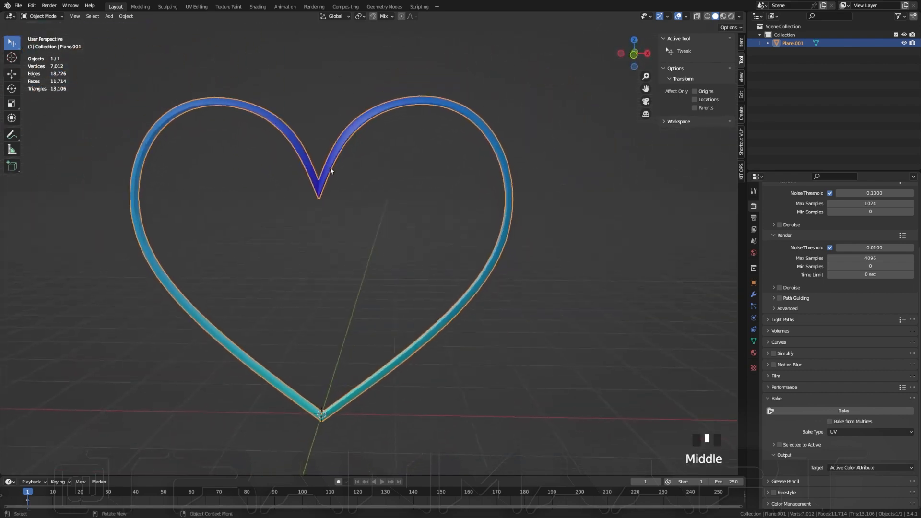
Step: Add a second color attribute named Calligraphy to the heart mesh, using the Face Corner domain and Color data type
{"action": "left_click", "coordinate": [754, 340]}
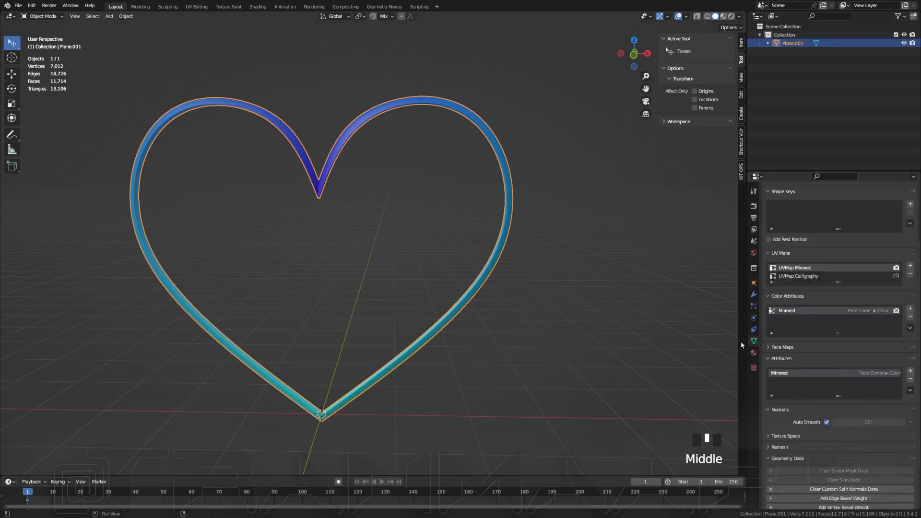
{"action": "left_click", "coordinate": [910, 308]}
{"action": "left_click", "coordinate": [864, 322]}
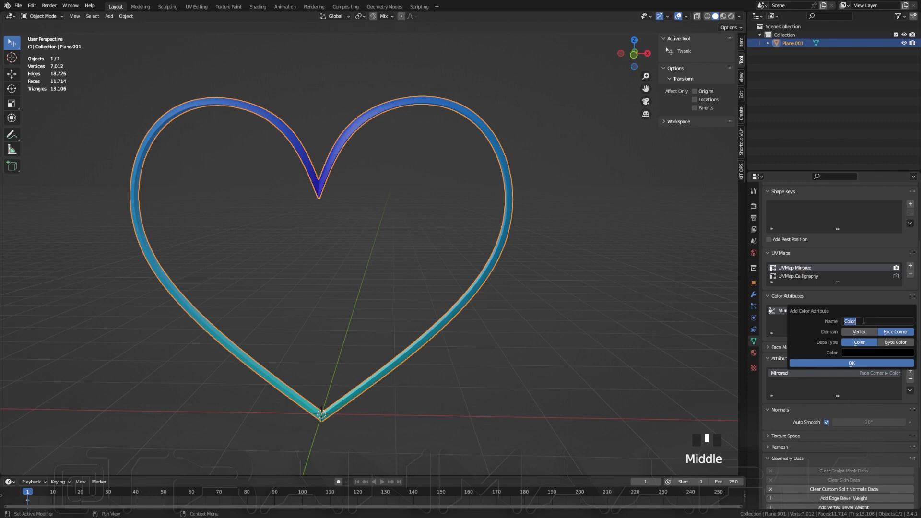
{"action": "type", "text": "Calligraphy"}
{"action": "left_click", "coordinate": [851, 363]}
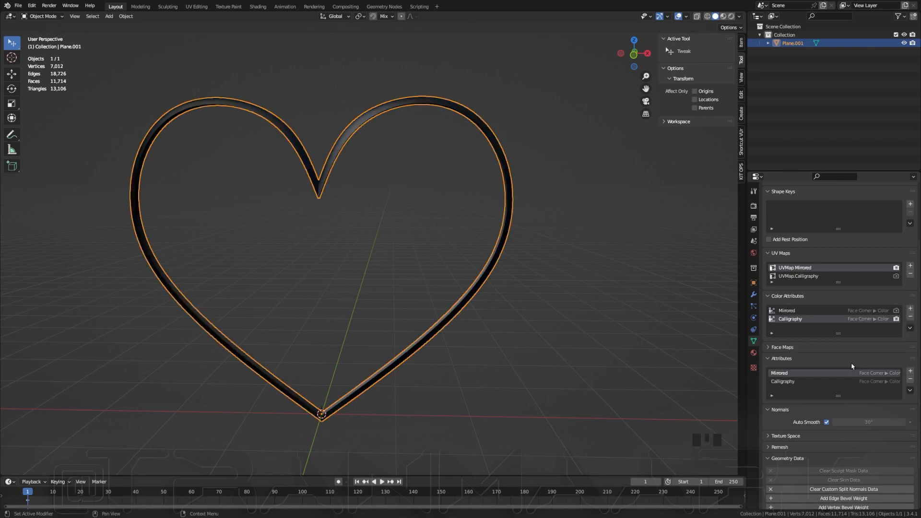
Step: Make UVMap.Calligraphy the active UV map, enable it for rendering, and select the Calligraphy color attribute
{"action": "left_click", "coordinate": [798, 274]}
{"action": "left_click", "coordinate": [799, 276]}
{"action": "left_click", "coordinate": [897, 277]}
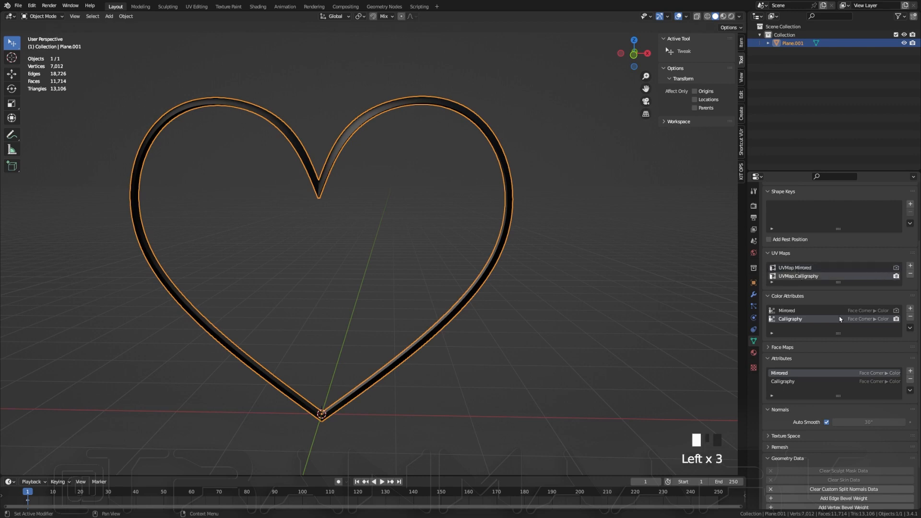
{"action": "left_click", "coordinate": [809, 320]}
Step: Bake the UVs into the Calligraphy color attribute and inspect the colors along the heart
{"action": "left_click", "coordinate": [753, 205]}
{"action": "left_click", "coordinate": [843, 411]}
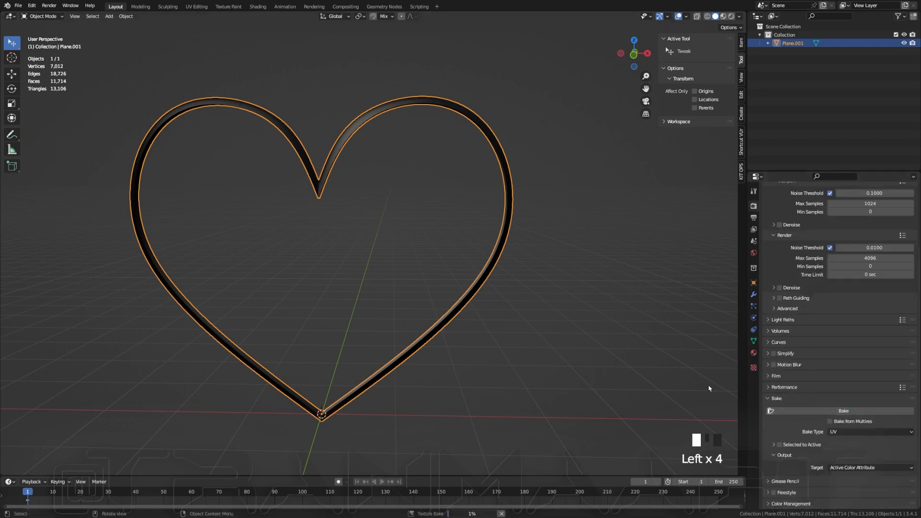
{"action": "scroll", "coordinate": [302, 175], "scroll_direction": "up", "scroll_amount": 6}
{"action": "mouse_move", "coordinate": [301, 175]}
{"action": "middle_mouse_down"}
{"action": "mouse_move", "coordinate": [347, 231]}
{"action": "mouse_move", "coordinate": [298, 189]}
{"action": "mouse_move", "coordinate": [306, 178]}
{"action": "mouse_move", "coordinate": [308, 221]}
{"action": "mouse_move", "coordinate": [307, 176]}
{"action": "middle_mouse_up"}
{"action": "scroll", "coordinate": [306, 175], "scroll_direction": "down", "scroll_amount": 5}
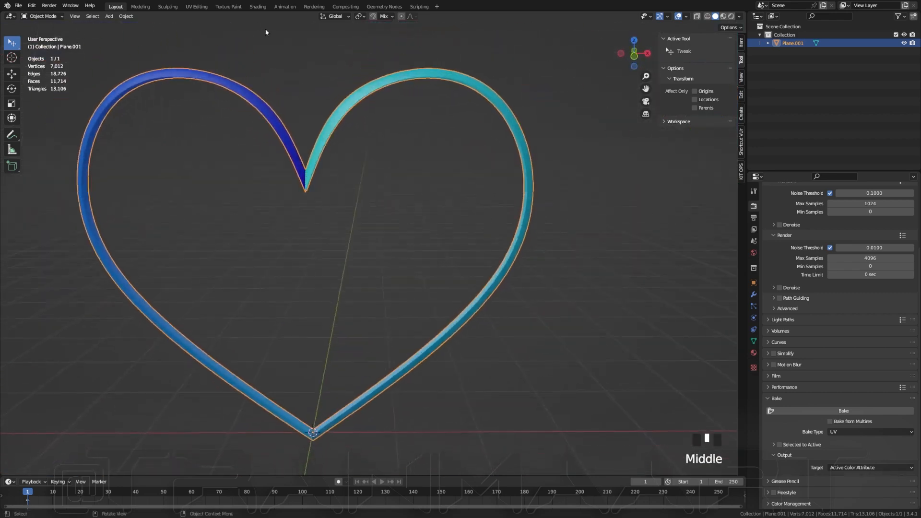
Step: In the Shading workspace, replace the heart's current material with a new default material
{"action": "left_click", "coordinate": [259, 7]}
{"action": "left_click", "coordinate": [260, 8]}
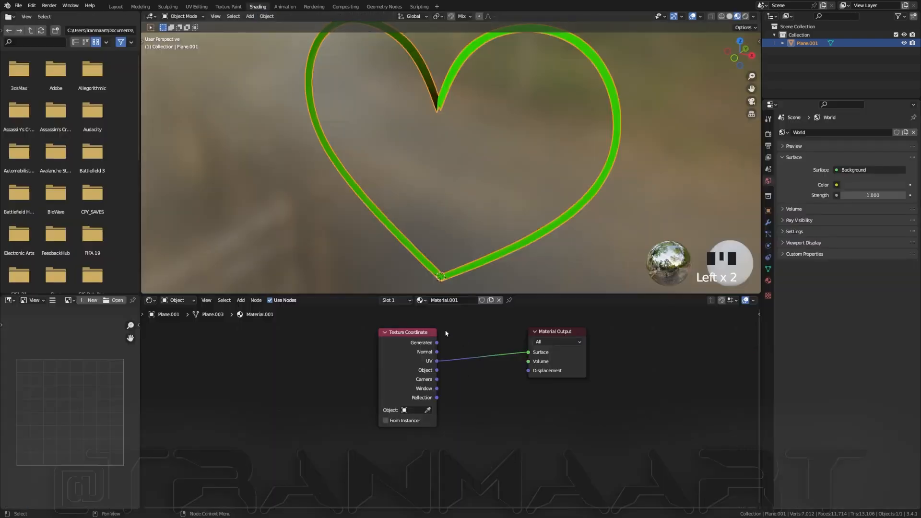
{"action": "left_click", "coordinate": [499, 300]}
{"action": "left_click", "coordinate": [458, 301]}
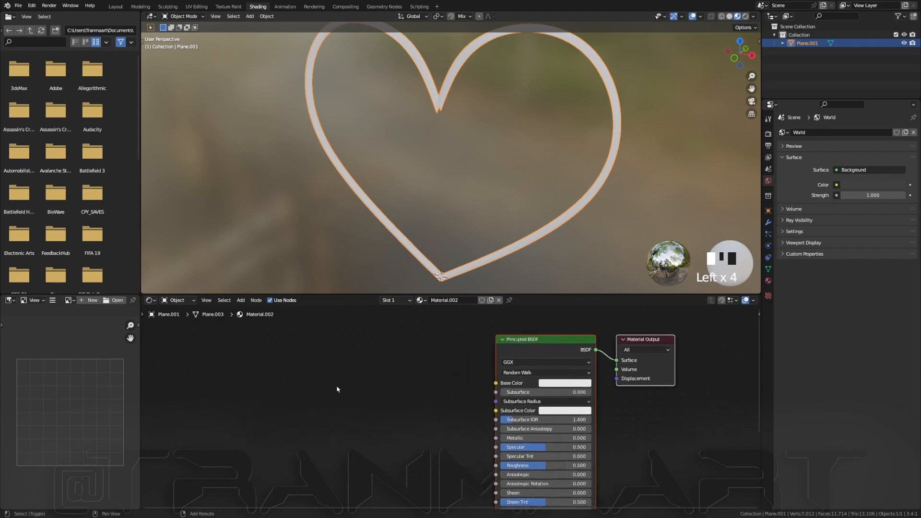
Step: Add an Attribute node to the heart's new material
{"action": "key", "text": "shift+a"}
{"action": "type", "text": "attribu"}
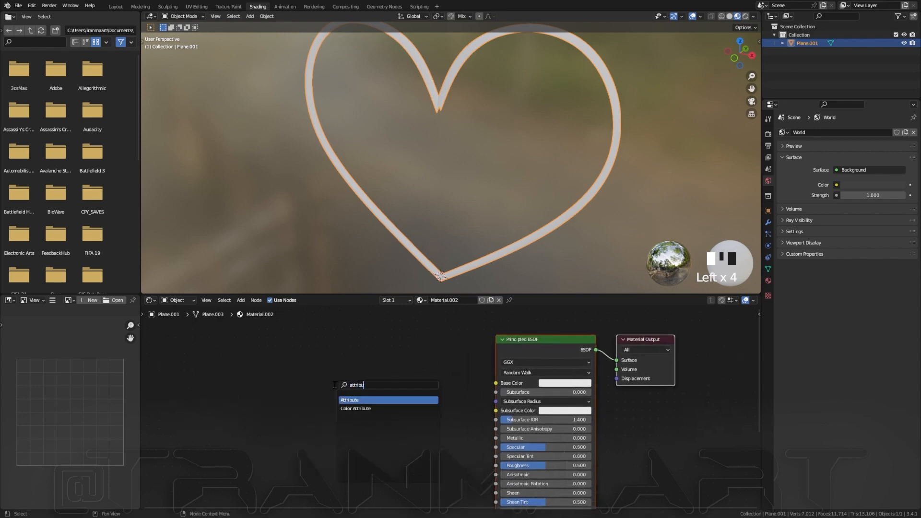
{"action": "key", "text": "Return"}
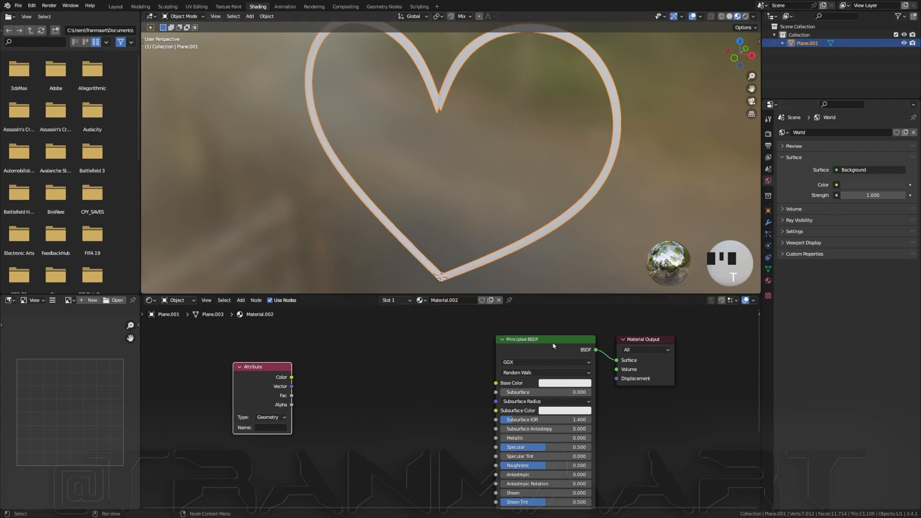
Step: Set the Attribute node's name to Calligraphy, copied from the mesh's color attributes, and connect its Color output to Base Color
{"action": "left_click", "coordinate": [270, 428]}
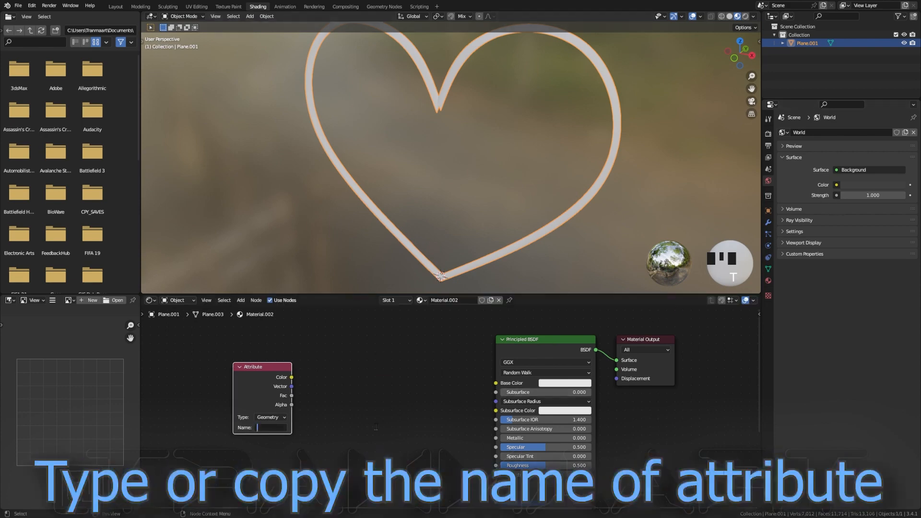
{"action": "left_click", "coordinate": [769, 270]}
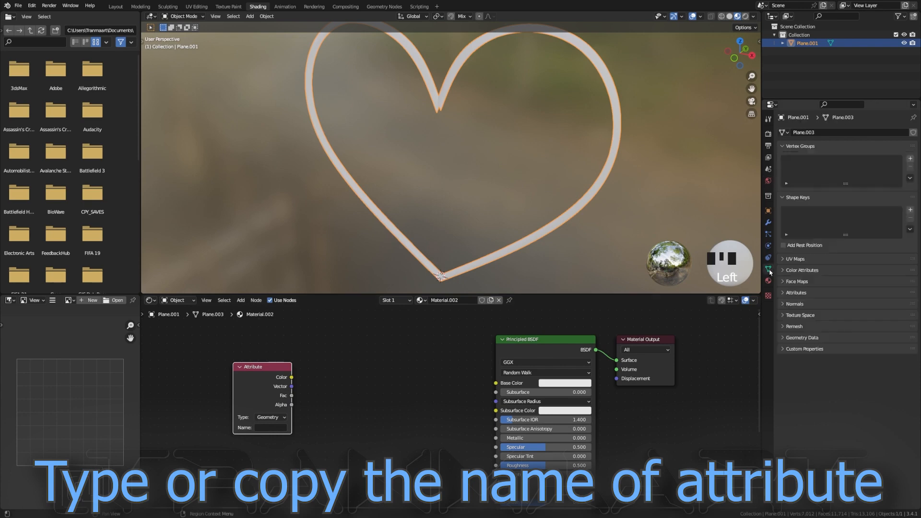
{"action": "left_click", "coordinate": [791, 271]}
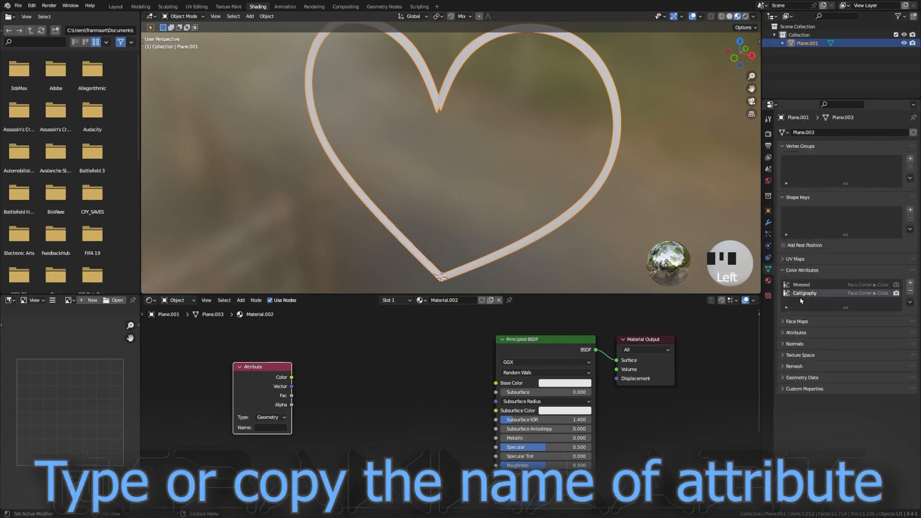
{"action": "double_click", "coordinate": [806, 294]}
{"action": "key", "text": "ctrl+c"}
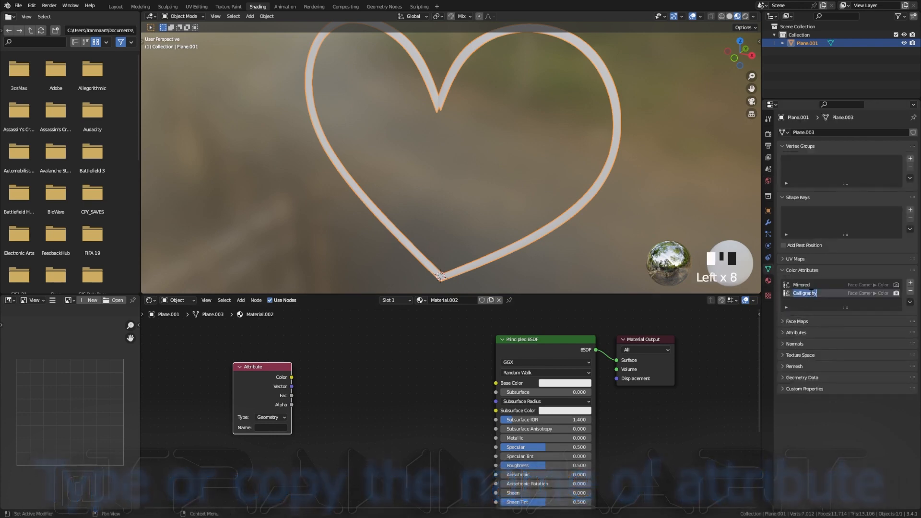
{"action": "left_click", "coordinate": [277, 436]}
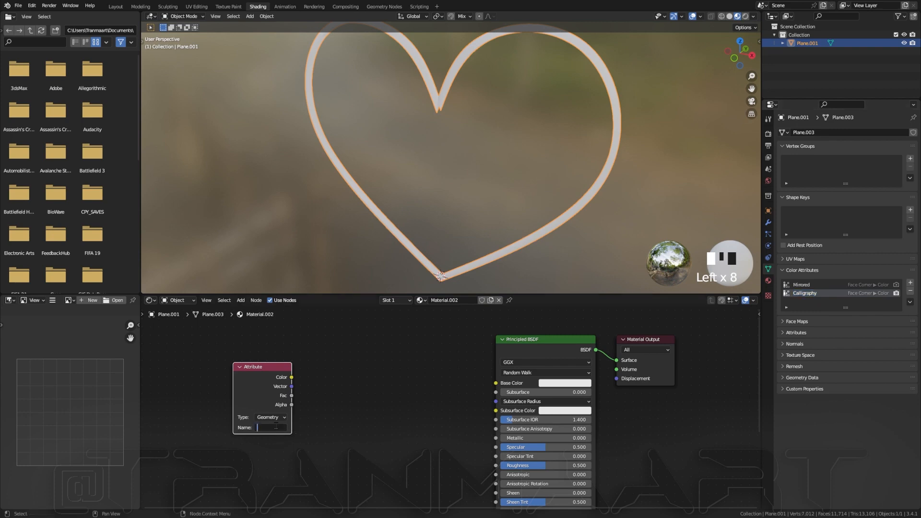
{"action": "key", "text": "ctrl+v"}
{"action": "left_click", "coordinate": [362, 440]}
{"action": "left_click_drag", "start_coordinate": [291, 378], "coordinate": [496, 383]}
{"action": "middle_click_drag", "start_coordinate": [415, 283], "coordinate": [463, 96]}
Step: Insert a Separate Color node after the Attribute node and feed its Green output into Base Color
{"action": "left_click", "coordinate": [345, 382]}
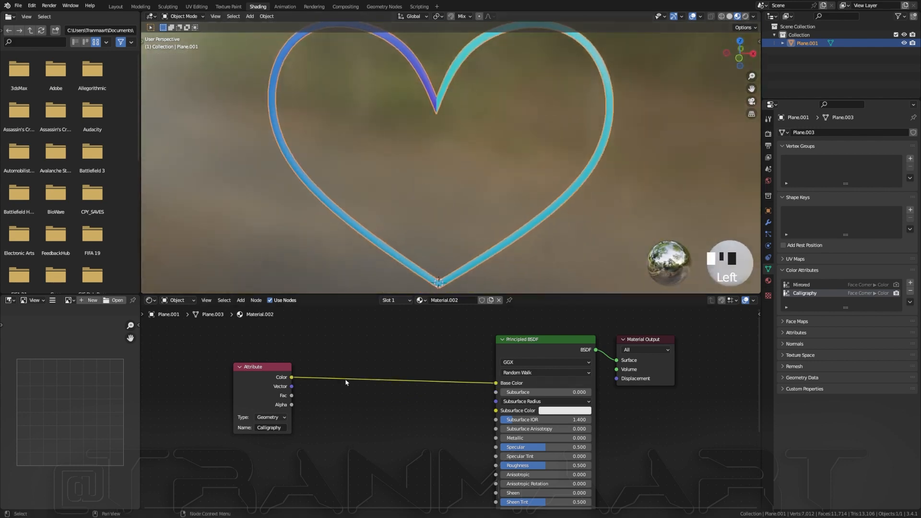
{"action": "key", "text": "shift+a"}
{"action": "left_click", "coordinate": [336, 387]}
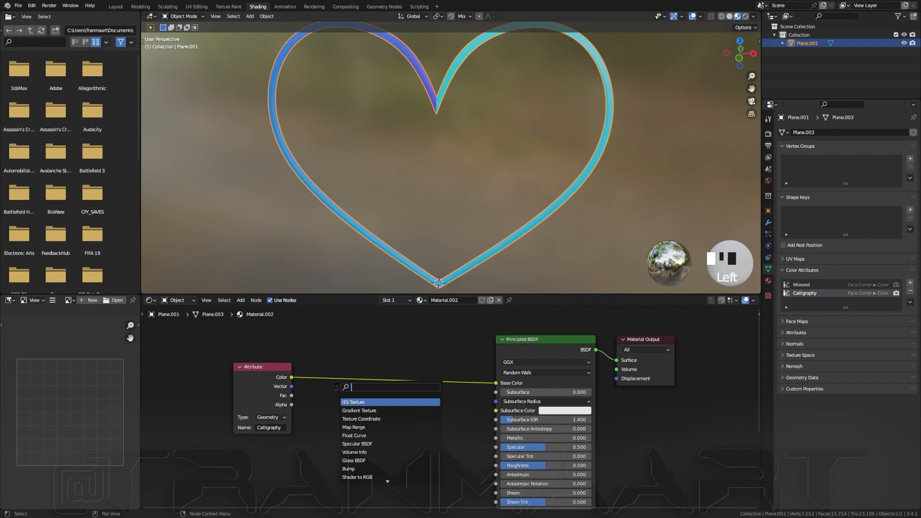
{"action": "type", "text": "separa"}
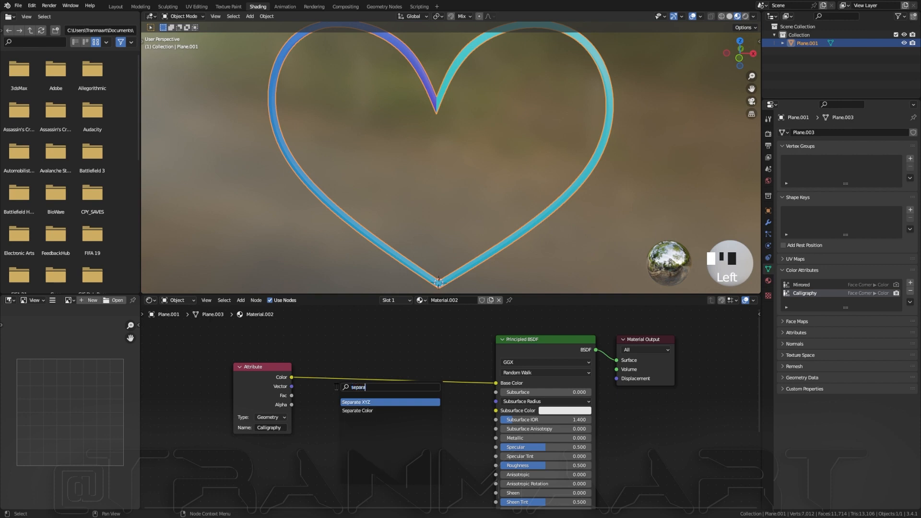
{"action": "key", "text": "Down"}
{"action": "key", "text": "Return"}
{"action": "left_click", "coordinate": [334, 381]}
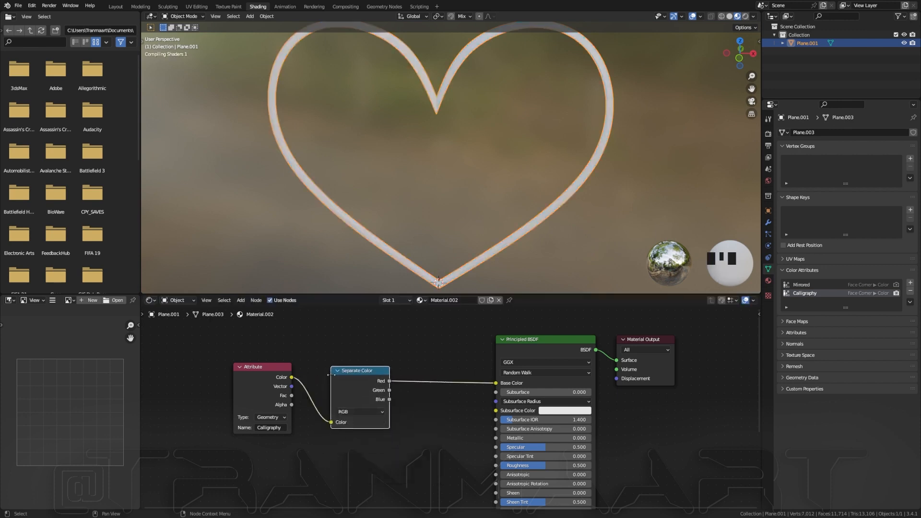
{"action": "left_click_drag", "start_coordinate": [390, 390], "coordinate": [496, 383]}
{"action": "middle_click_drag", "start_coordinate": [434, 200], "coordinate": [438, 160]}
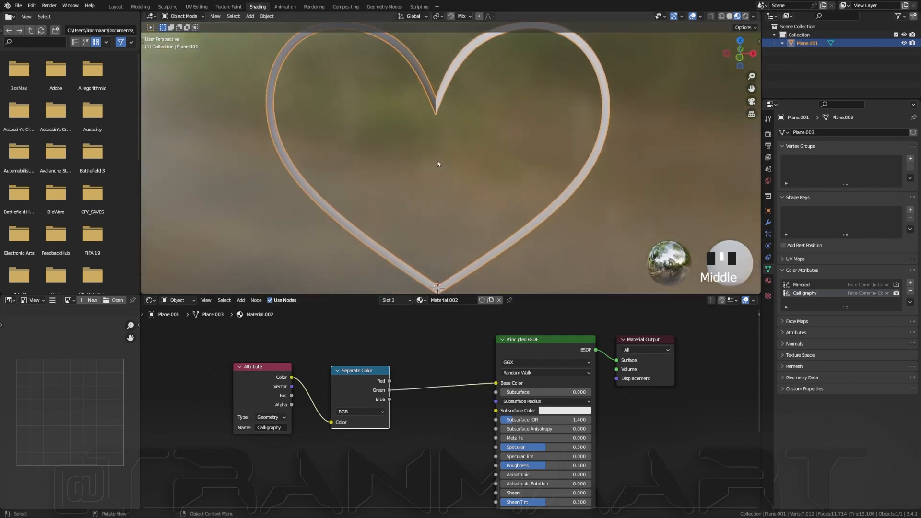
{"action": "scroll", "coordinate": [438, 160], "scroll_direction": "down", "scroll_amount": 2}
Step: Insert a ColorRamp node between the Green output and Base Color and check its two end stops
{"action": "left_click", "coordinate": [410, 377]}
{"action": "key", "text": "shift+a"}
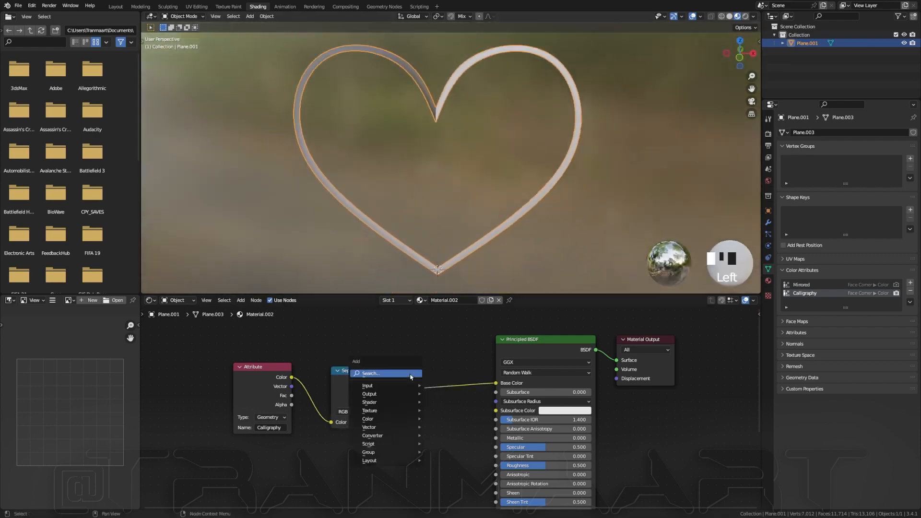
{"action": "type", "text": "ramp"}
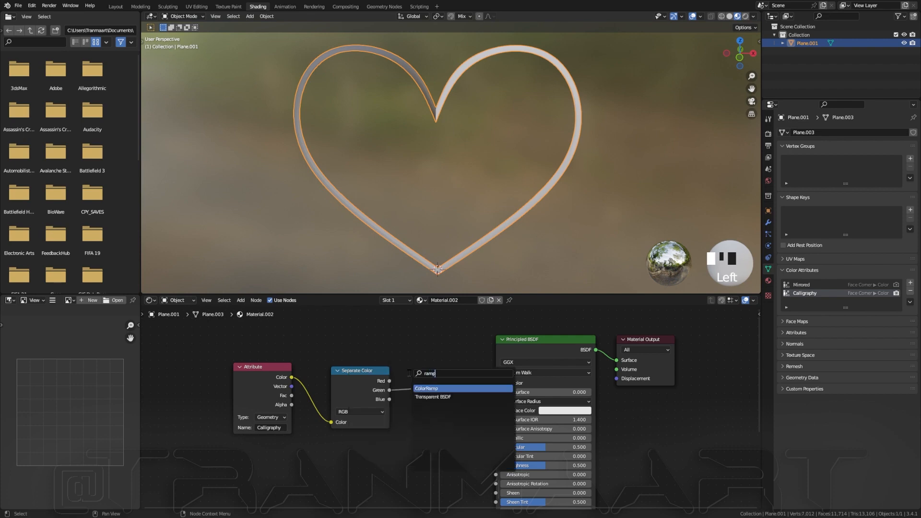
{"action": "key", "text": "Return"}
{"action": "left_click", "coordinate": [472, 422]}
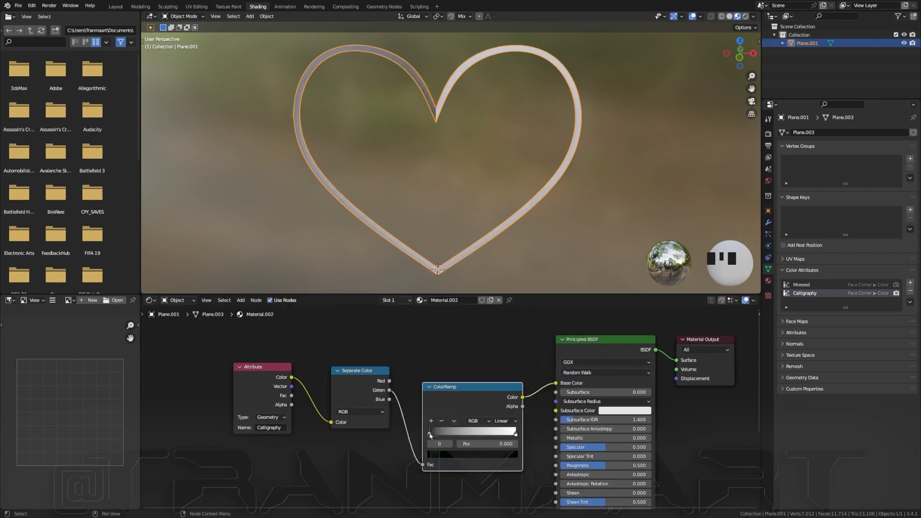
{"action": "mouse_move", "coordinate": [430, 435]}
{"action": "left_mouse_down"}
{"action": "mouse_move", "coordinate": [512, 434]}
{"action": "mouse_move", "coordinate": [431, 425]}
{"action": "mouse_move", "coordinate": [514, 425]}
{"action": "mouse_move", "coordinate": [429, 426]}
{"action": "left_mouse_up"}
{"action": "left_click", "coordinate": [516, 434]}
Step: Delete the Attribute, Separate Color and ColorRamp nodes from the material
{"action": "left_click_drag", "start_coordinate": [506, 305], "coordinate": [264, 466]}
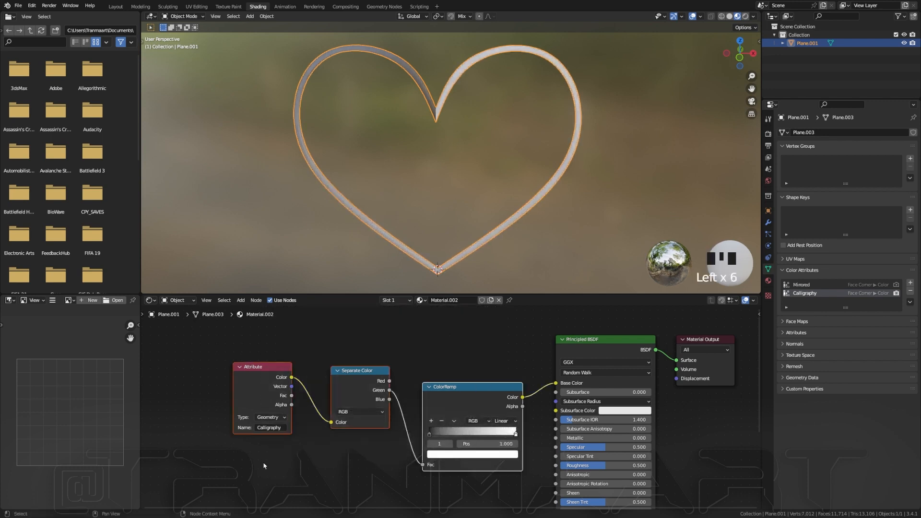
{"action": "key", "text": "Delete"}
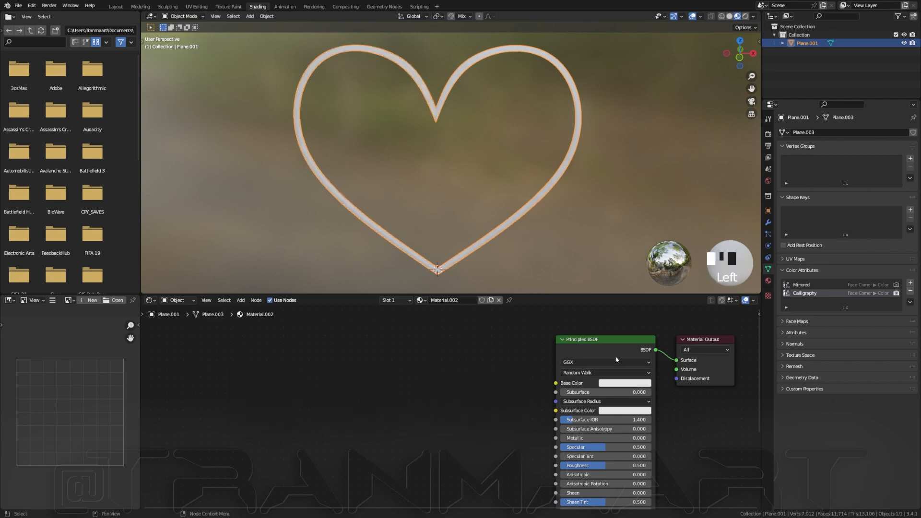
Step: Return to the Layout workspace and save the file
{"action": "left_click", "coordinate": [113, 6]}
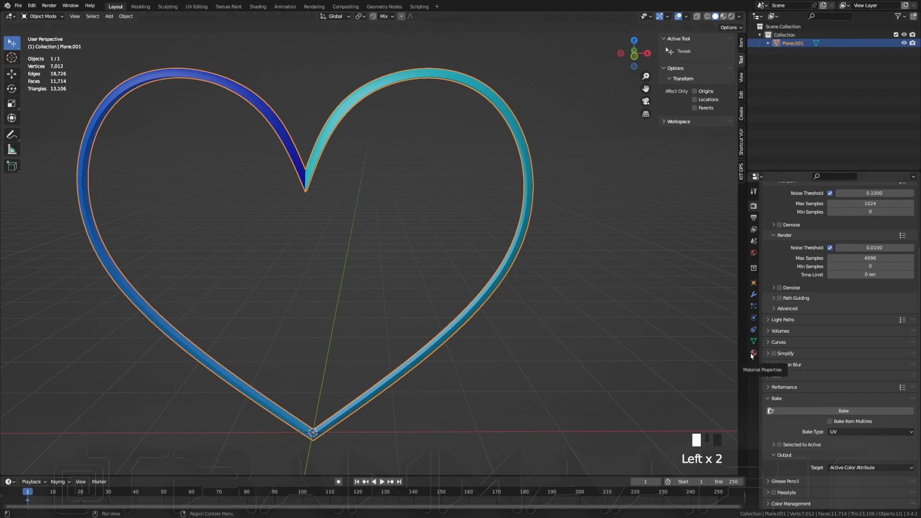
{"action": "middle_click_drag", "start_coordinate": [345, 189], "coordinate": [323, 167]}
{"action": "key", "text": "ctrl+s"}
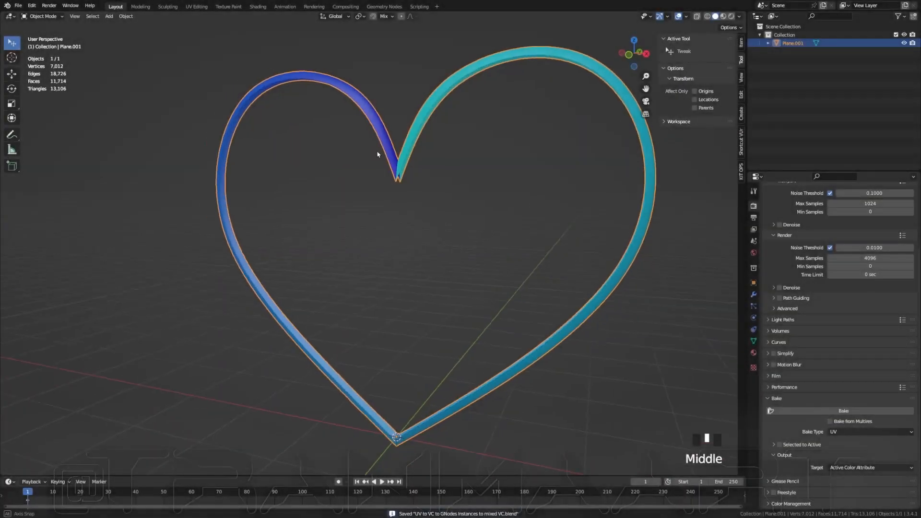
{"action": "middle_click_drag", "start_coordinate": [380, 154], "coordinate": [351, 171]}
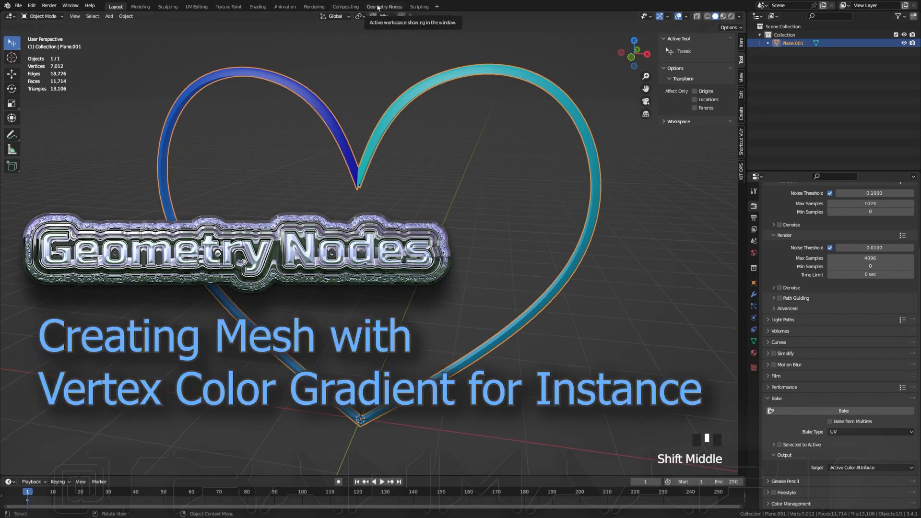
Step: Deselect the heart and add a mesh circle with 5 vertices and a 1 cm radius
{"action": "left_click", "coordinate": [459, 261]}
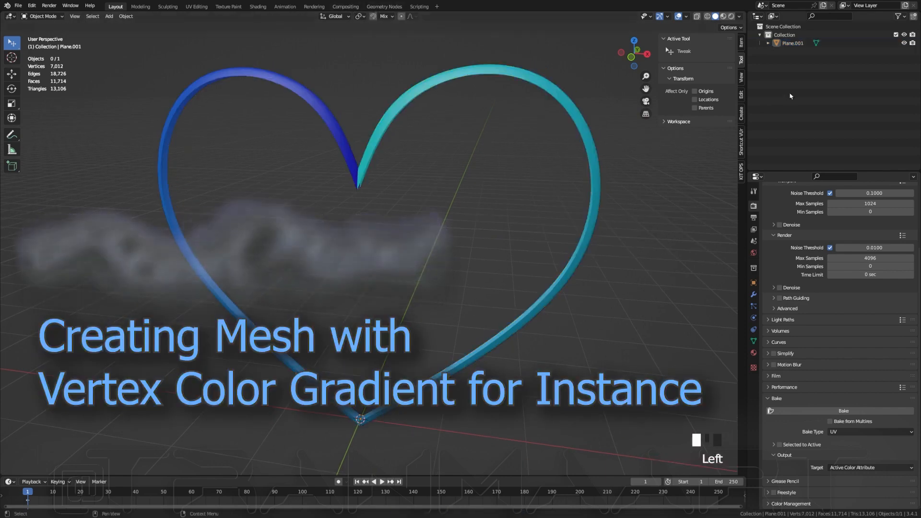
{"action": "key", "text": "shift+a"}
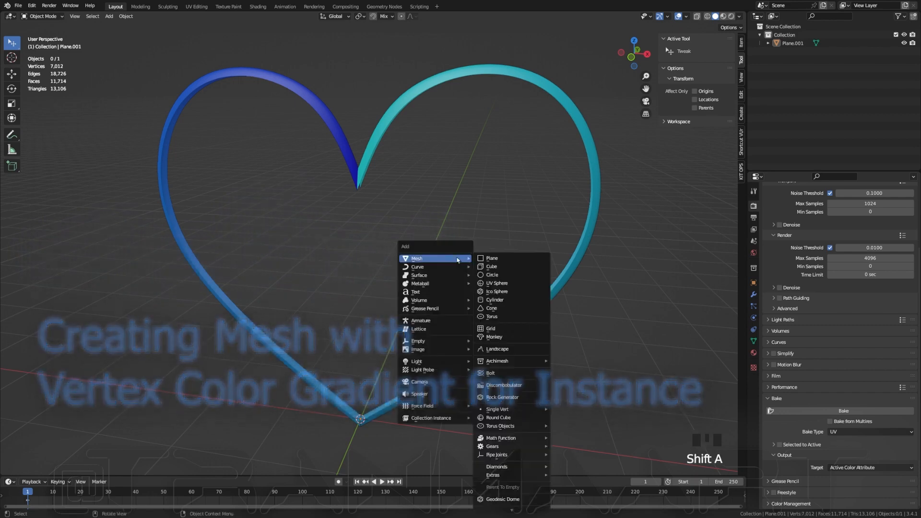
{"action": "left_click", "coordinate": [516, 278]}
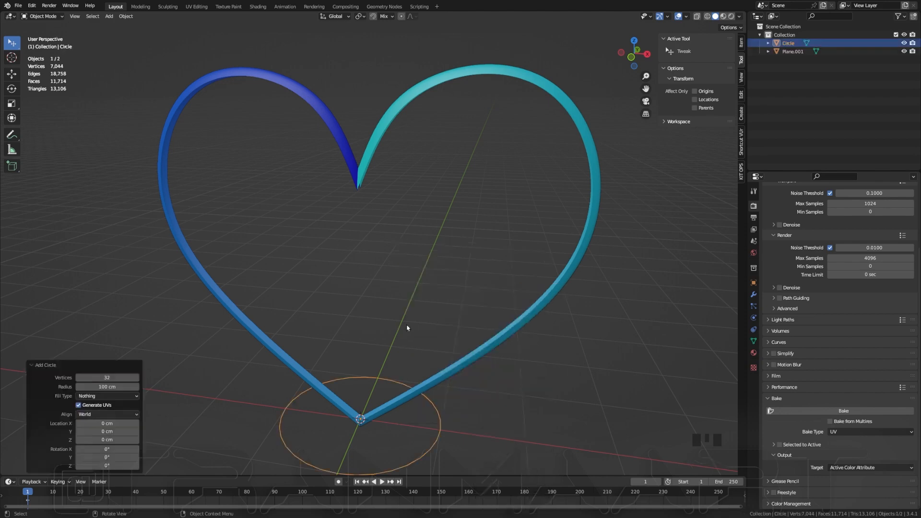
{"action": "left_click_drag", "start_coordinate": [117, 378], "coordinate": [82, 378]}
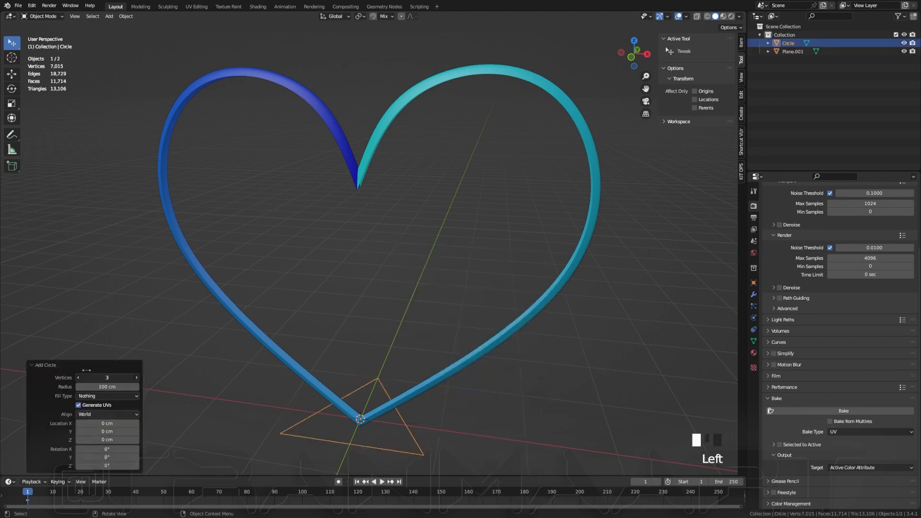
{"action": "left_click", "coordinate": [118, 378]}
{"action": "type", "text": "5"}
{"action": "left_click", "coordinate": [117, 378]}
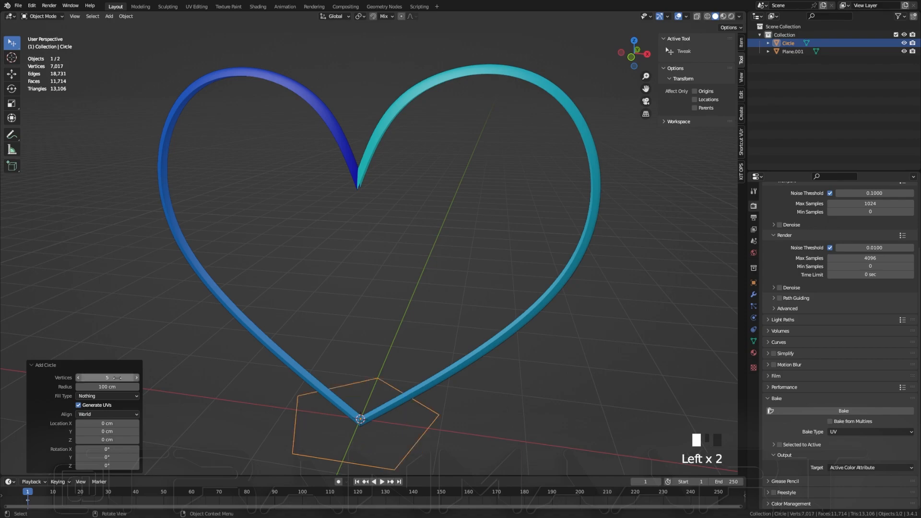
{"action": "left_click", "coordinate": [107, 386]}
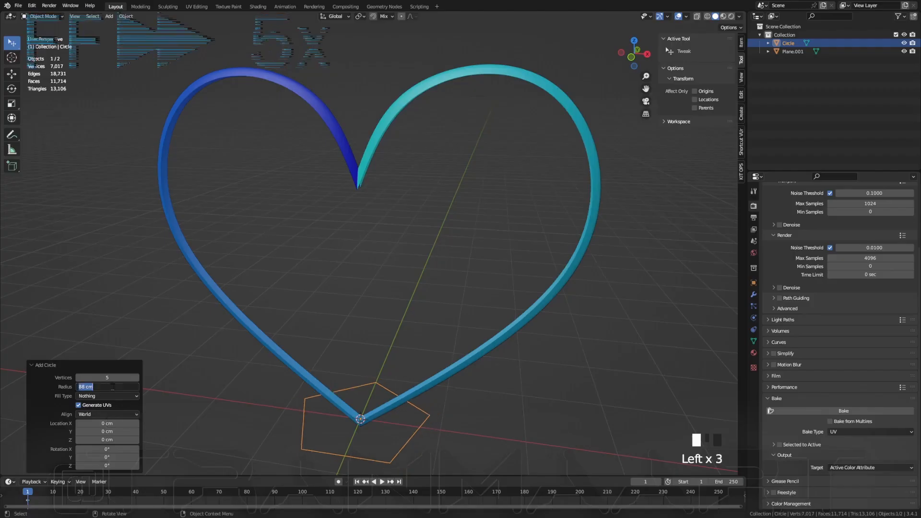
{"action": "type", "text": "1"}
{"action": "key", "text": "Return"}
Step: Turn on X-ray display and enter Edit Mode on the small circle at the heart's lower tip
{"action": "scroll", "coordinate": [376, 401], "scroll_direction": "up", "scroll_amount": 10}
{"action": "scroll", "coordinate": [391, 393], "scroll_direction": "down", "scroll_amount": 5}
{"action": "key", "text": "alt+z"}
{"action": "middle_click_drag", "start_coordinate": [407, 383], "coordinate": [406, 457]}
{"action": "scroll", "coordinate": [410, 375], "scroll_direction": "up", "scroll_amount": 3}
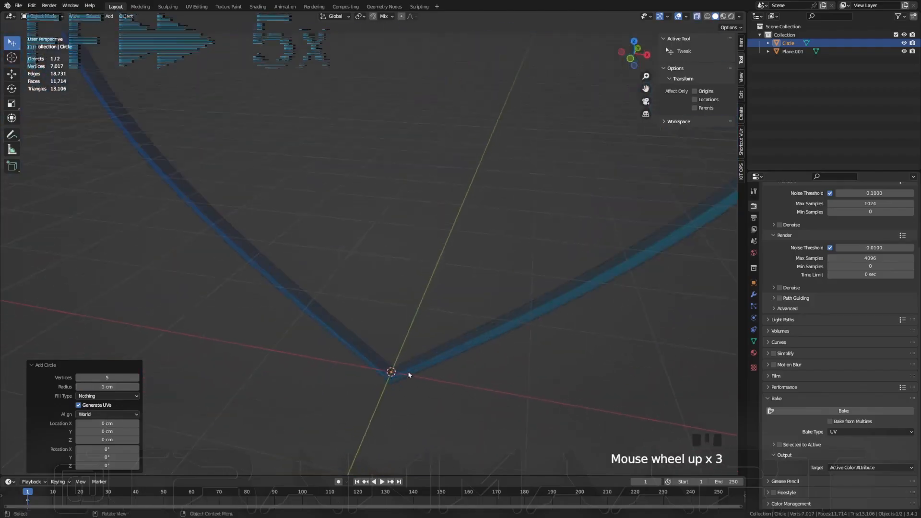
{"action": "left_click", "coordinate": [415, 412]}
{"action": "key", "text": "Tab"}
{"action": "key", "text": "e"}
{"action": "right_click", "coordinate": [414, 399]}
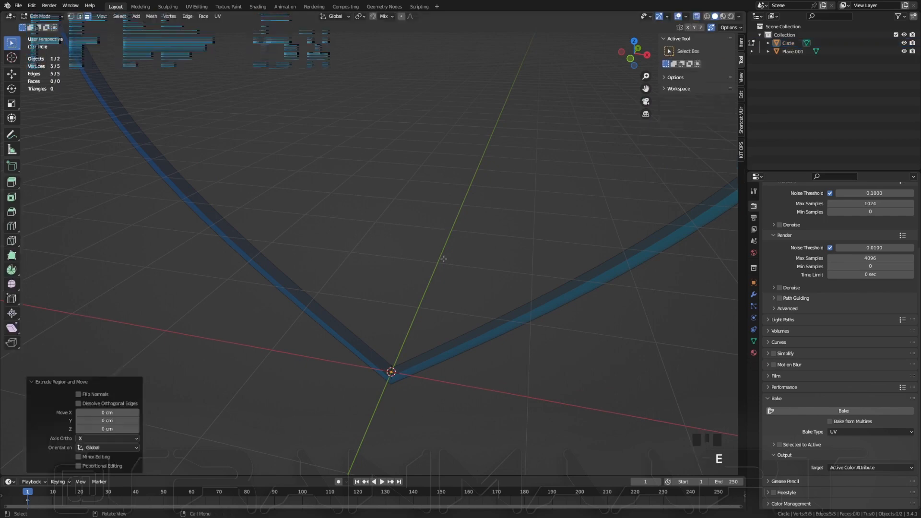
{"action": "scroll", "coordinate": [413, 399], "scroll_direction": "down", "scroll_amount": 11}
{"action": "scroll", "coordinate": [414, 399], "scroll_direction": "up", "scroll_amount": 8}
{"action": "scroll", "coordinate": [414, 399], "scroll_direction": "down", "scroll_amount": 3}
Step: Fill the five-sided circle with a face and extrude it upward along its normal into a tall thin column
{"action": "key", "text": "alt+w"}
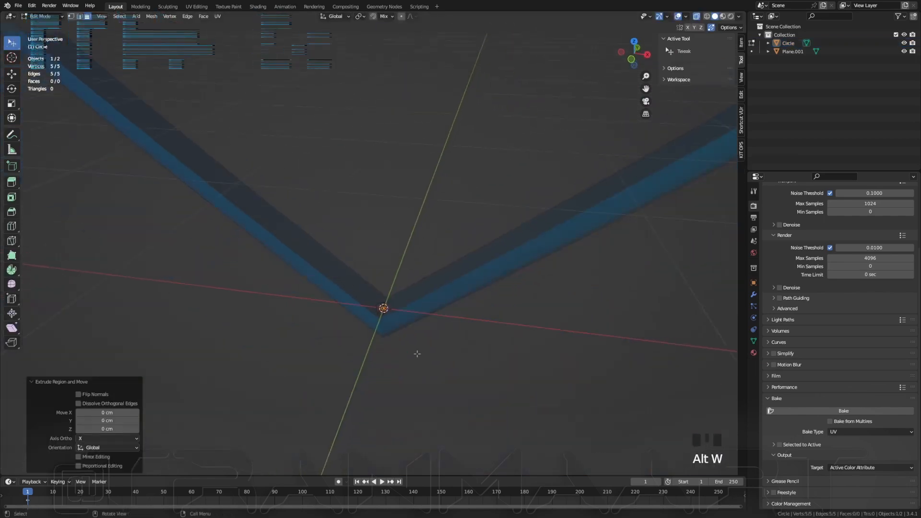
{"action": "key", "text": "f"}
{"action": "scroll", "coordinate": [386, 316], "scroll_direction": "up", "scroll_amount": 12}
{"action": "left_click", "coordinate": [428, 66]}
{"action": "left_click", "coordinate": [377, 231]}
{"action": "scroll", "coordinate": [377, 232], "scroll_direction": "down", "scroll_amount": 19}
{"action": "key", "text": "e"}
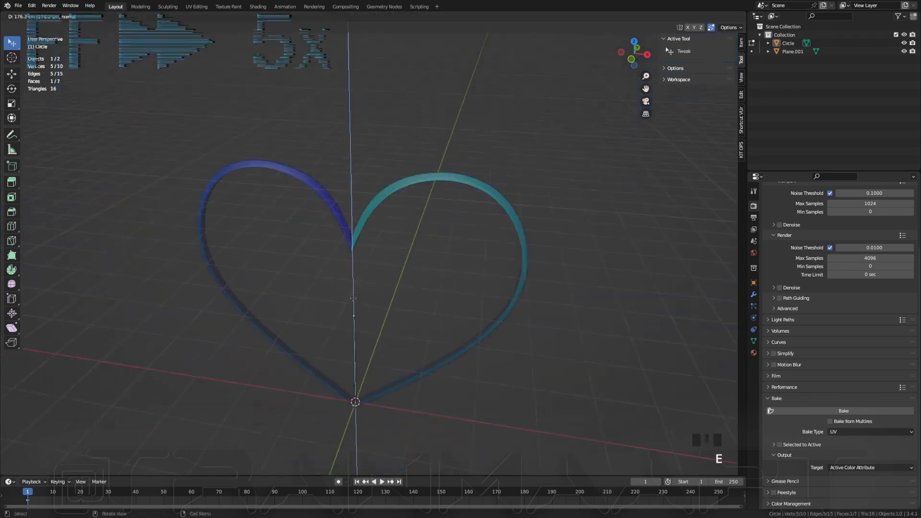
{"action": "left_click", "coordinate": [331, 331]}
Step: Scale the column's base face by 1.5 with the global Y axis locked
{"action": "scroll", "coordinate": [324, 328], "scroll_direction": "up", "scroll_amount": 6}
{"action": "middle_click_drag", "start_coordinate": [325, 328], "coordinate": [355, 374]}
{"action": "scroll", "coordinate": [388, 165], "scroll_direction": "up", "scroll_amount": 8}
{"action": "key", "text": "alt+z"}
{"action": "scroll", "coordinate": [399, 192], "scroll_direction": "down", "scroll_amount": 10}
{"action": "key", "text": "alt+z"}
{"action": "left_click", "coordinate": [296, 410]}
{"action": "left_click", "coordinate": [383, 394]}
{"action": "key", "text": "s"}
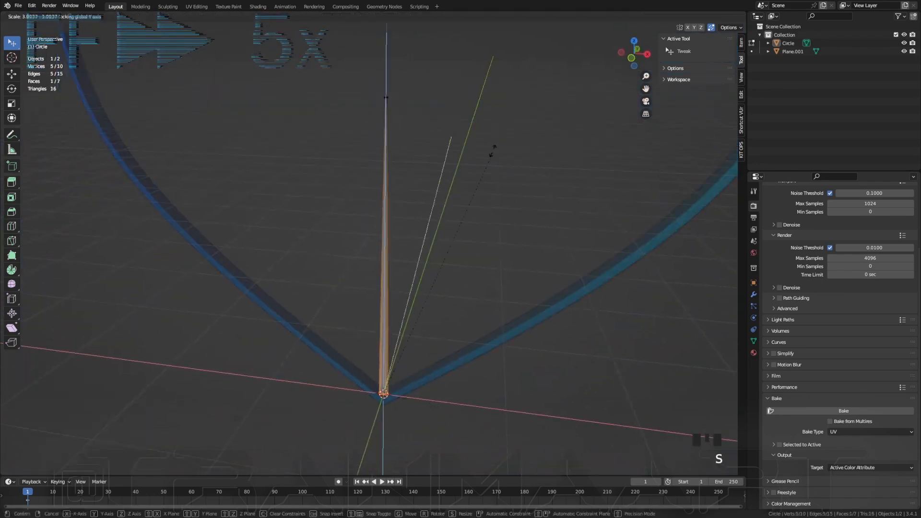
{"action": "key", "text": "shift+y"}
{"action": "type", "text": "1.5"}
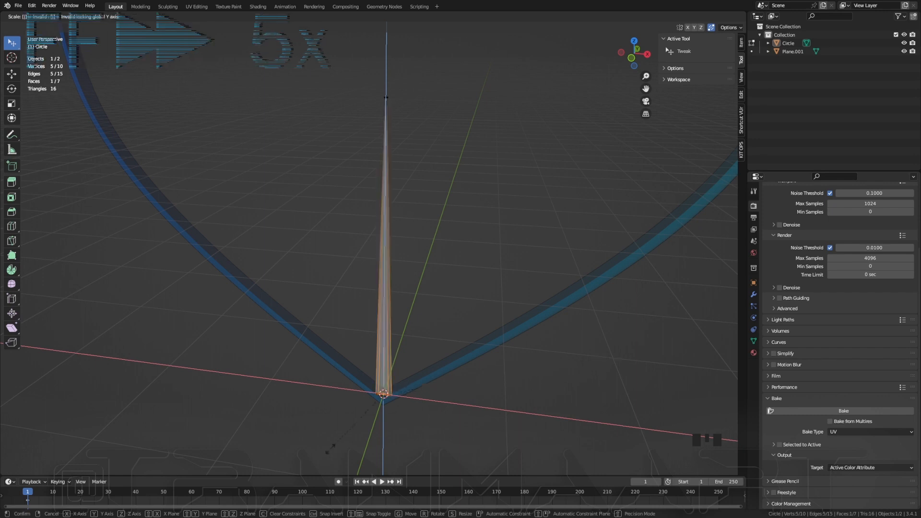
{"action": "key", "text": "Return"}
Step: Scale the whole column by 0.662 in X and Y, keeping its height
{"action": "middle_click_drag", "start_coordinate": [549, 373], "coordinate": [408, 255], "text": "shift"}
{"action": "scroll", "coordinate": [408, 255], "scroll_direction": "up", "scroll_amount": 6}
{"action": "key", "text": "a"}
{"action": "key", "text": "s"}
{"action": "key", "text": "shift+x"}
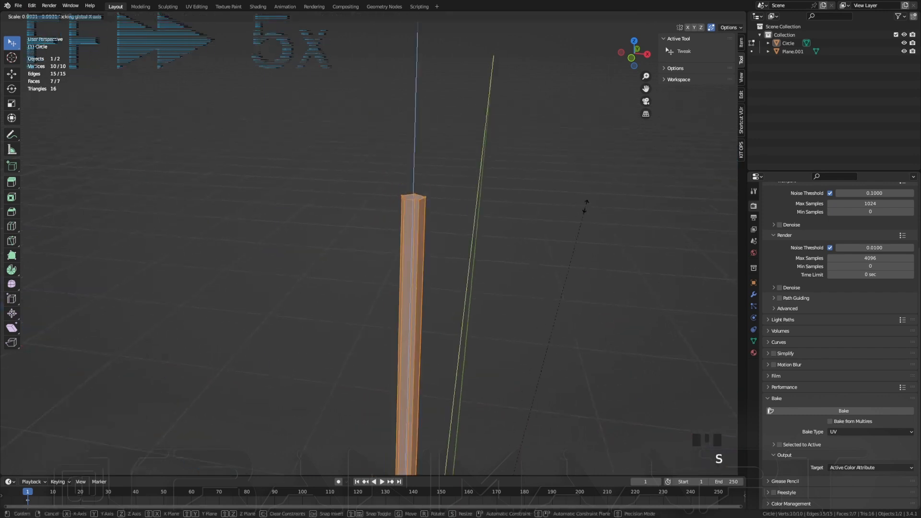
{"action": "key", "text": "shift+z"}
{"action": "left_click", "coordinate": [489, 353]}
Step: Thin the whole column further by scaling it by 0.433 with the global Z axis locked
{"action": "scroll", "coordinate": [490, 353], "scroll_direction": "down", "scroll_amount": 8}
{"action": "middle_click_drag", "start_coordinate": [485, 350], "coordinate": [595, 202], "text": "shift"}
{"action": "key", "text": "s"}
{"action": "key", "text": "shift+z"}
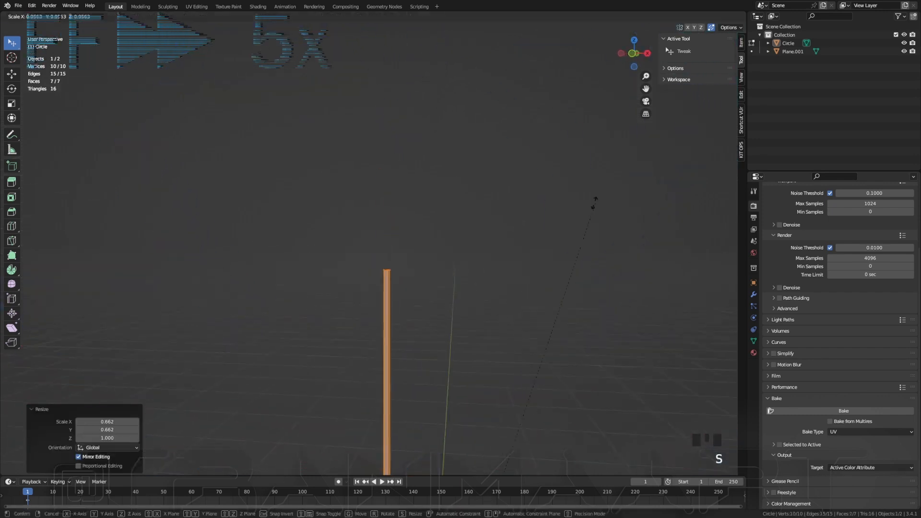
{"action": "left_click", "coordinate": [339, 204]}
{"action": "middle_click_drag", "start_coordinate": [339, 204], "coordinate": [455, 236]}
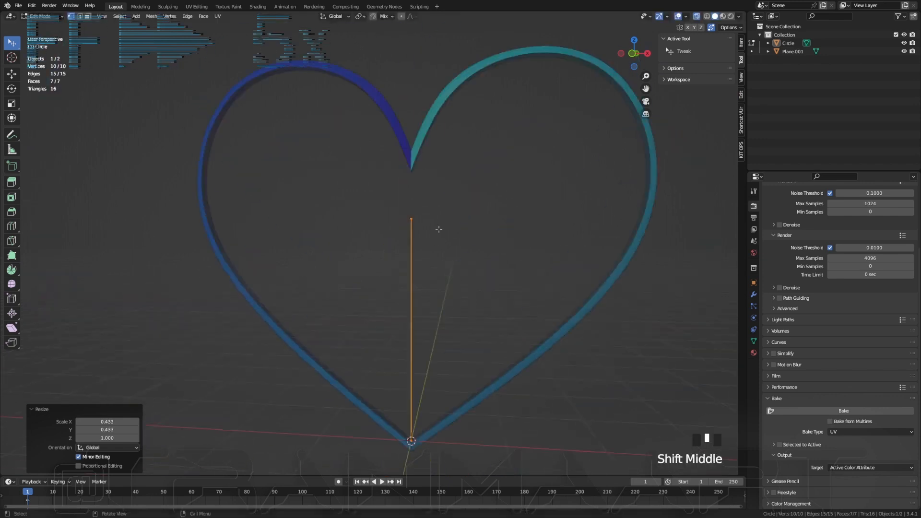
Step: Taper the column by scaling its top face by 0.466 and 0.362 and resizing its base horizontally
{"action": "left_click_drag", "start_coordinate": [357, 192], "coordinate": [487, 261]}
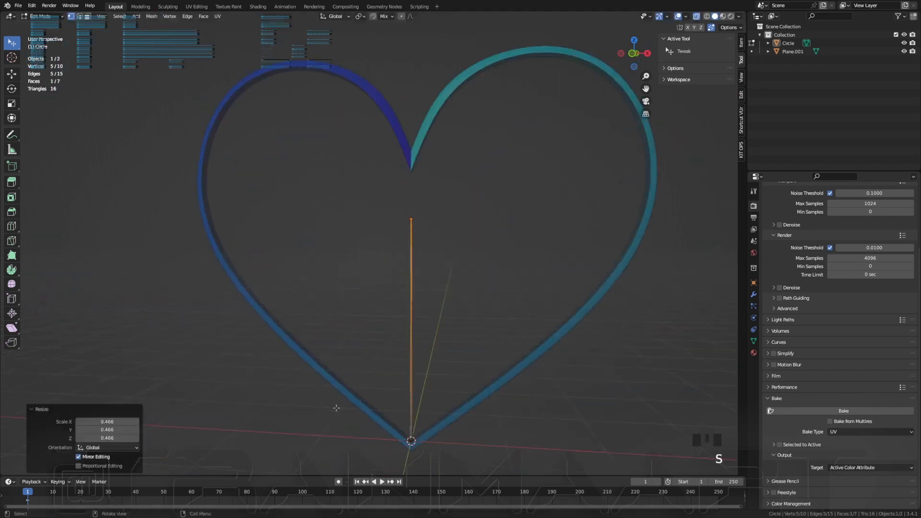
{"action": "key", "text": "s"}
{"action": "key", "text": "shift+z"}
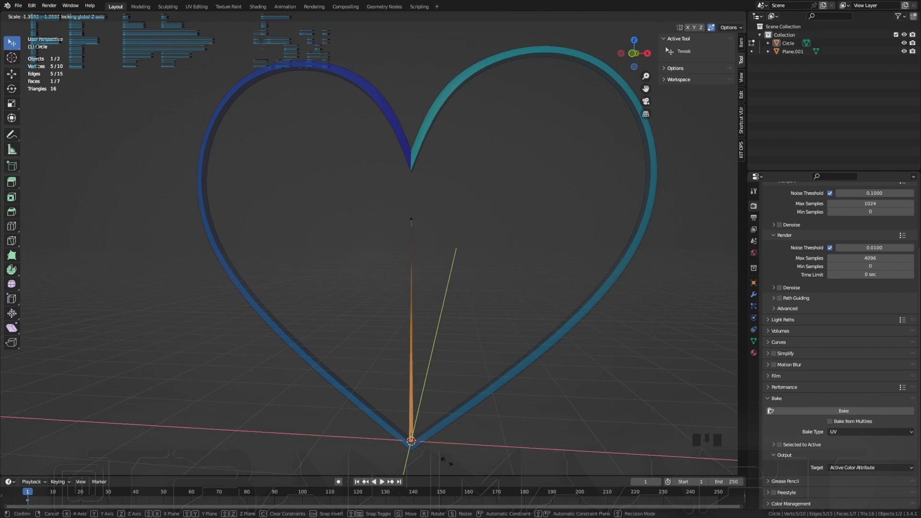
{"action": "left_click", "coordinate": [401, 241]}
{"action": "middle_click_drag", "start_coordinate": [123, 169], "coordinate": [387, 257]}
{"action": "scroll", "coordinate": [381, 262], "scroll_direction": "down", "scroll_amount": 3}
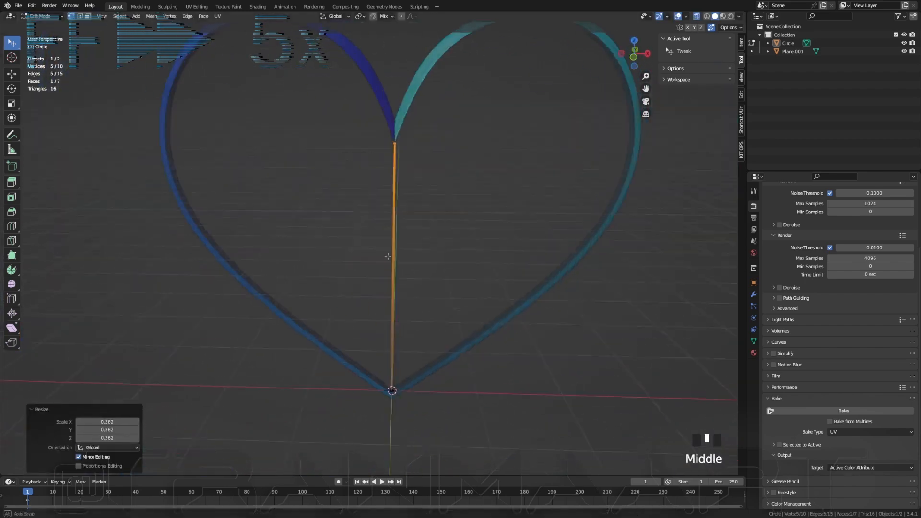
Step: Undo the last three actions on the column
{"action": "scroll", "coordinate": [405, 349], "scroll_direction": "up", "scroll_amount": 7}
{"action": "key", "text": "ctrl+z"}
{"action": "key", "text": "ctrl+z"}
{"action": "key", "text": "ctrl+z"}
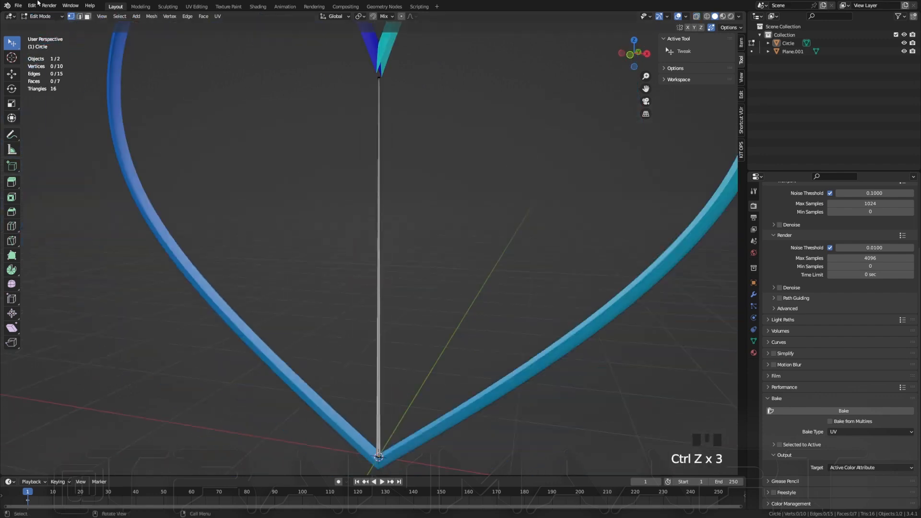
{"action": "left_click", "coordinate": [43, 16]}
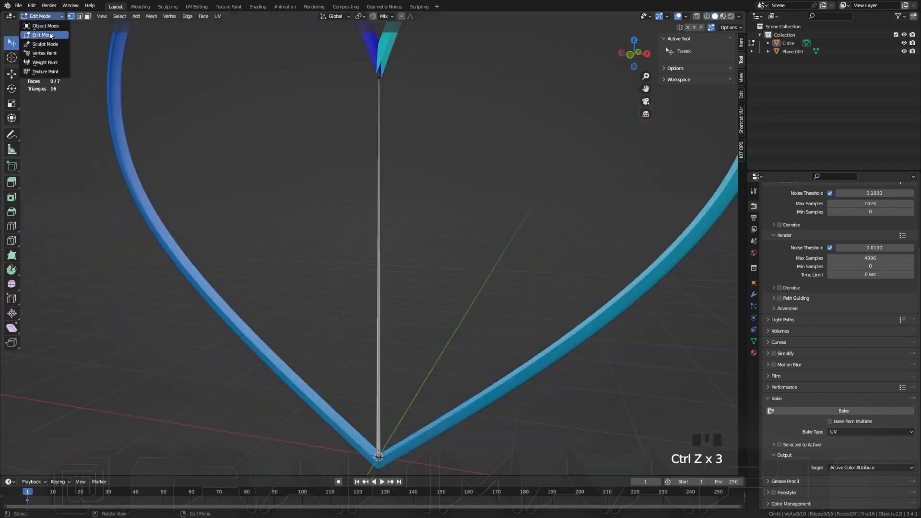
{"action": "left_click", "coordinate": [44, 53]}
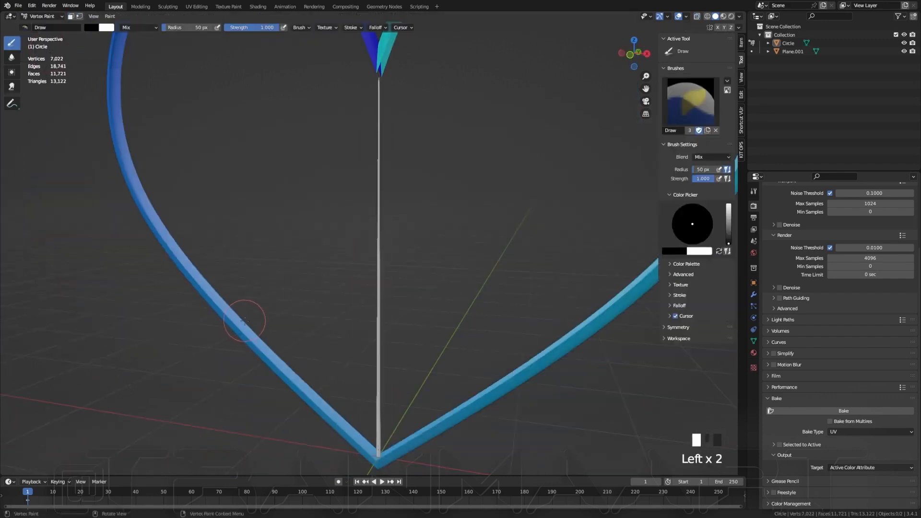
{"action": "left_click", "coordinate": [49, 18]}
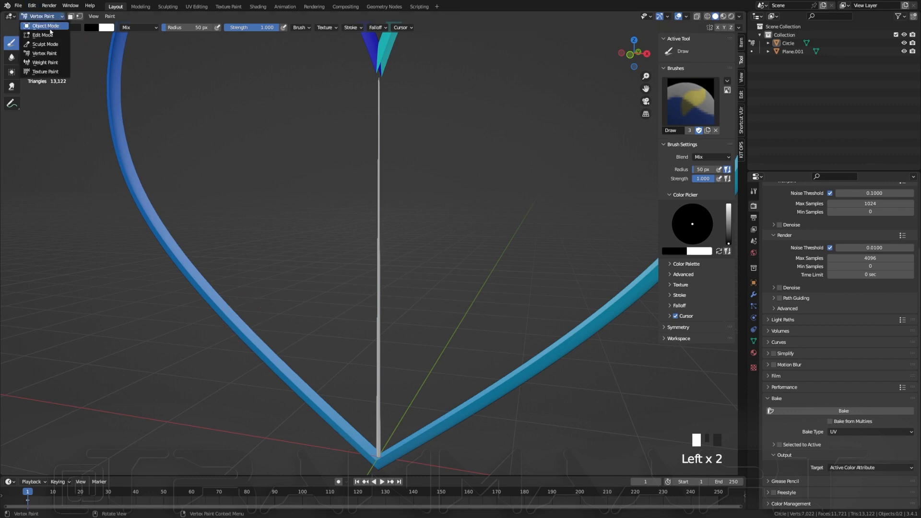
{"action": "left_click", "coordinate": [43, 35]}
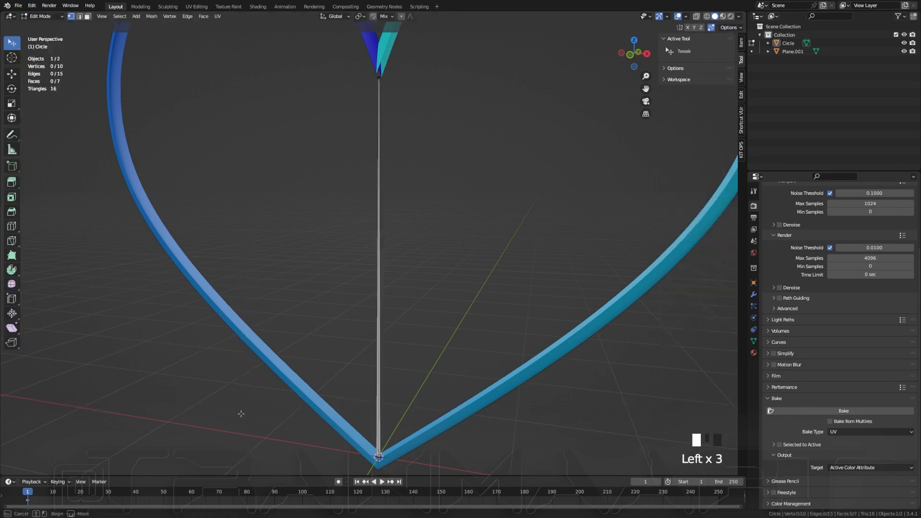
Step: Select all five vertices of the column's base, using X-ray display to include the hidden ones, and restore solid display
{"action": "key", "text": "b"}
{"action": "left_click_drag", "start_coordinate": [240, 388], "coordinate": [489, 475]}
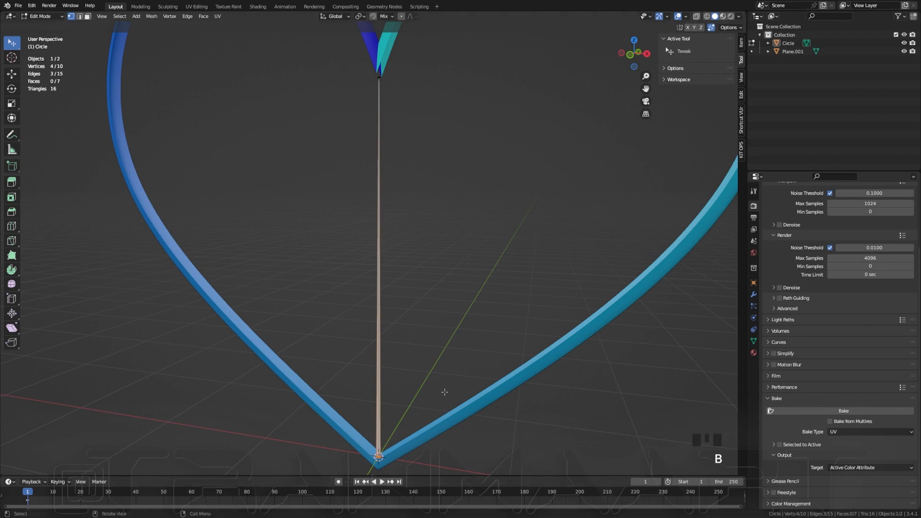
{"action": "middle_click_drag", "start_coordinate": [445, 392], "coordinate": [428, 304], "text": "shift"}
{"action": "key", "text": "alt+z"}
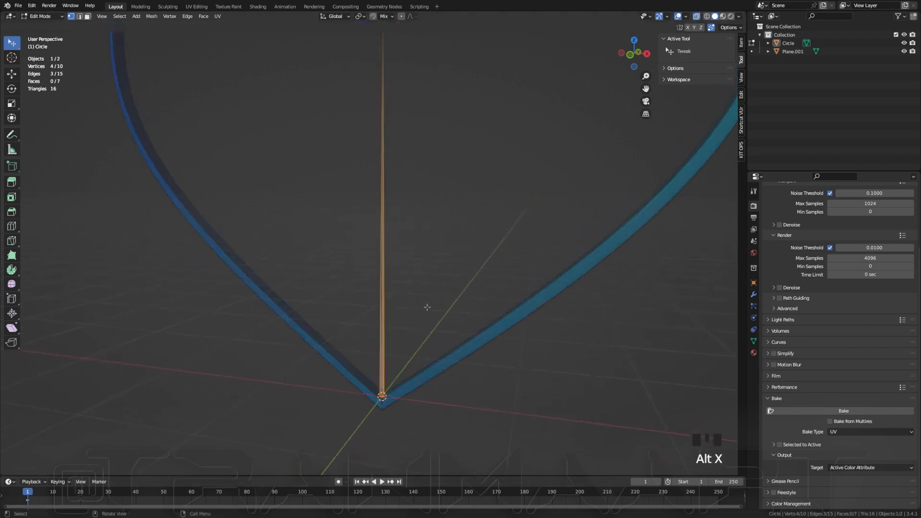
{"action": "key", "text": "b"}
{"action": "left_click_drag", "start_coordinate": [273, 449], "coordinate": [575, 312]}
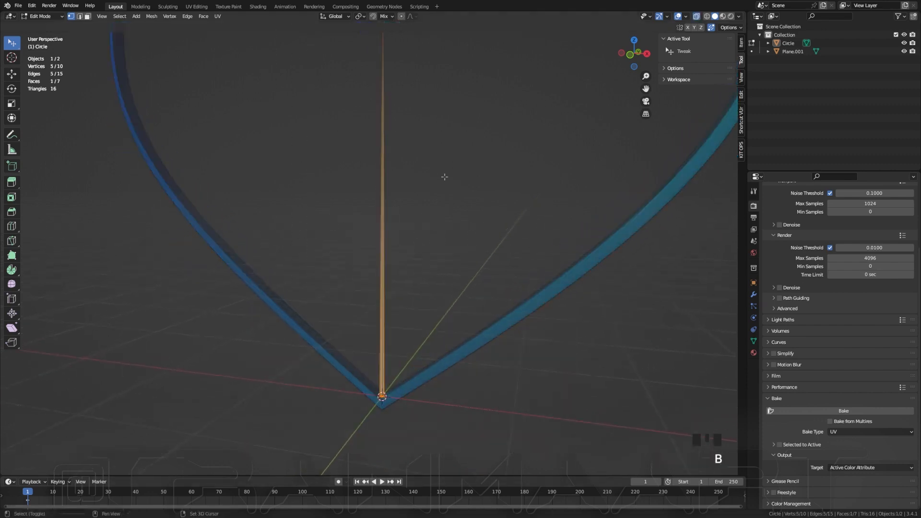
{"action": "middle_click_drag", "start_coordinate": [444, 177], "coordinate": [446, 230], "text": "shift"}
{"action": "key", "text": "alt+z"}
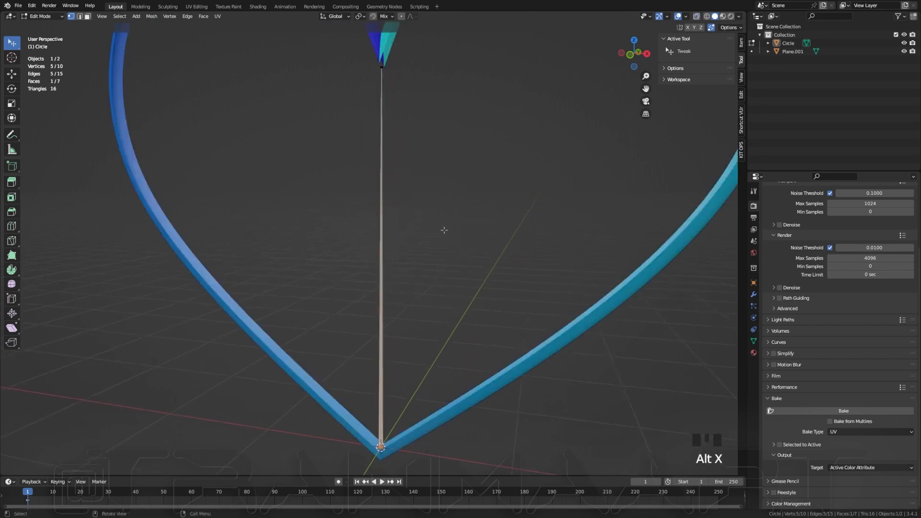
Step: Switch the column to Vertex Paint with vertex masking and fill the selected base vertices with black
{"action": "left_click", "coordinate": [47, 19]}
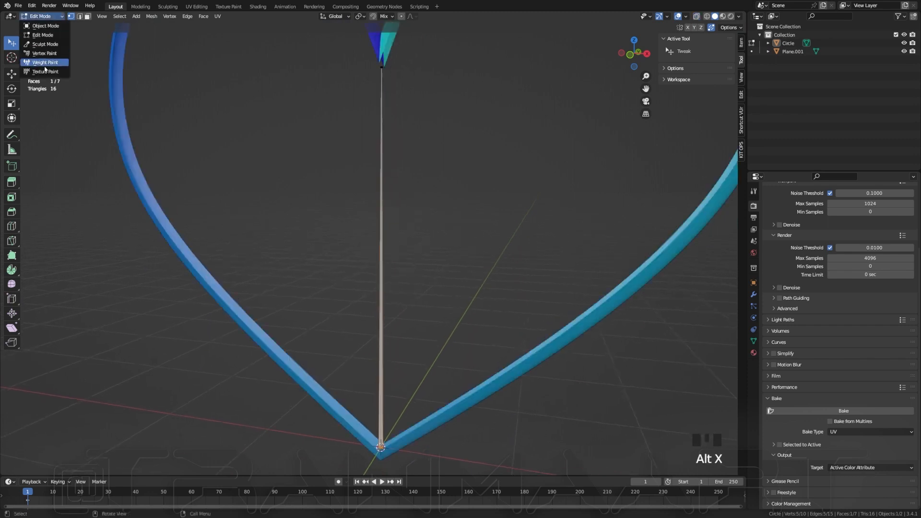
{"action": "left_click", "coordinate": [51, 55]}
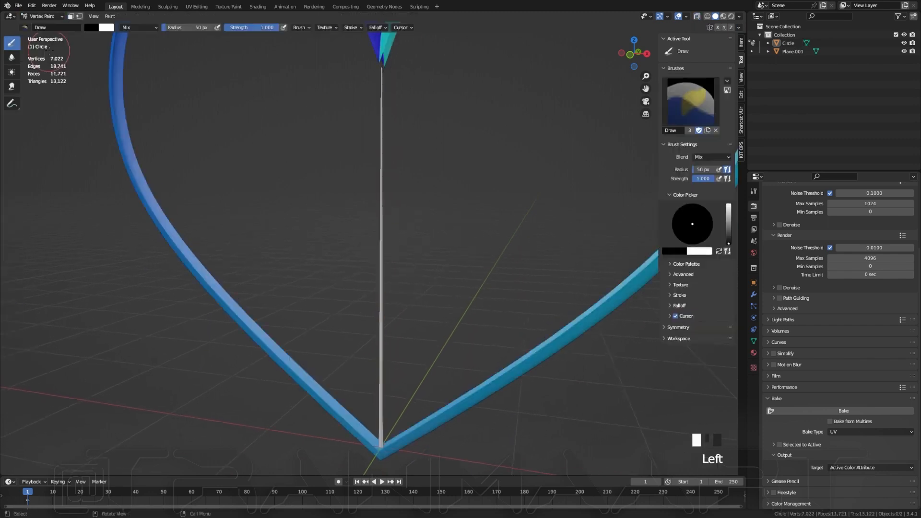
{"action": "left_click", "coordinate": [80, 17]}
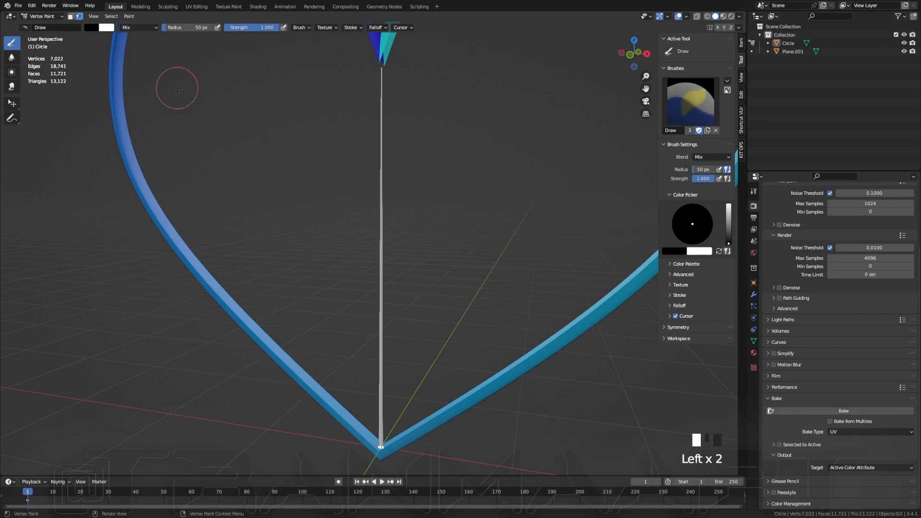
{"action": "key", "text": "shift+k"}
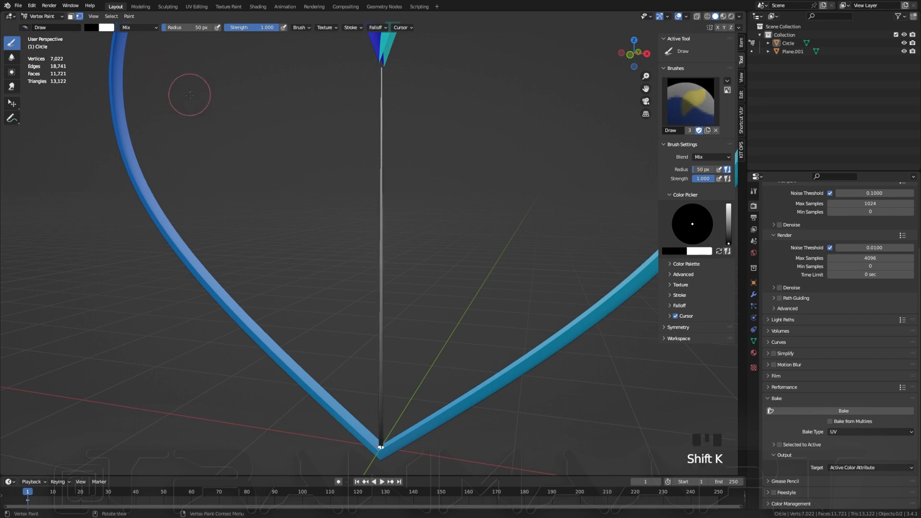
{"action": "key", "text": "alt+x"}
{"action": "key", "text": "alt+x"}
{"action": "key", "text": "Tab"}
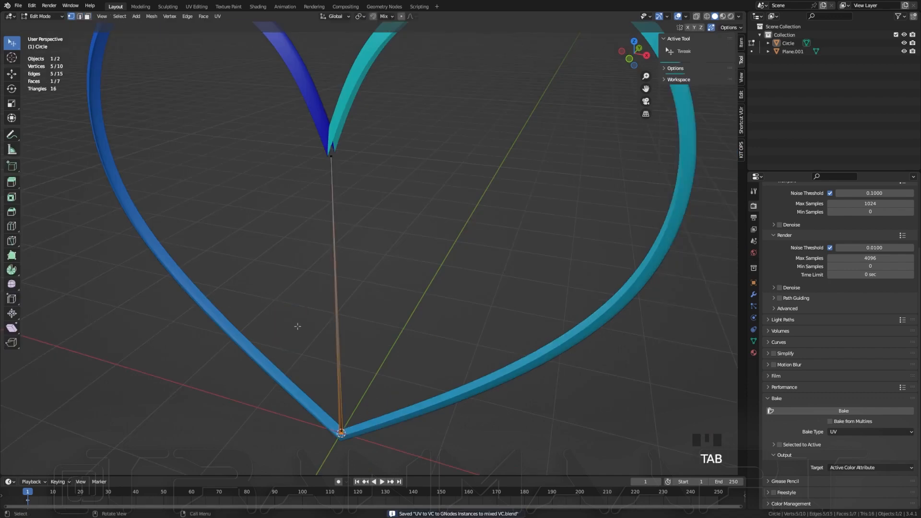
{"action": "key", "text": "Tab"}
{"action": "left_click", "coordinate": [403, 336]}
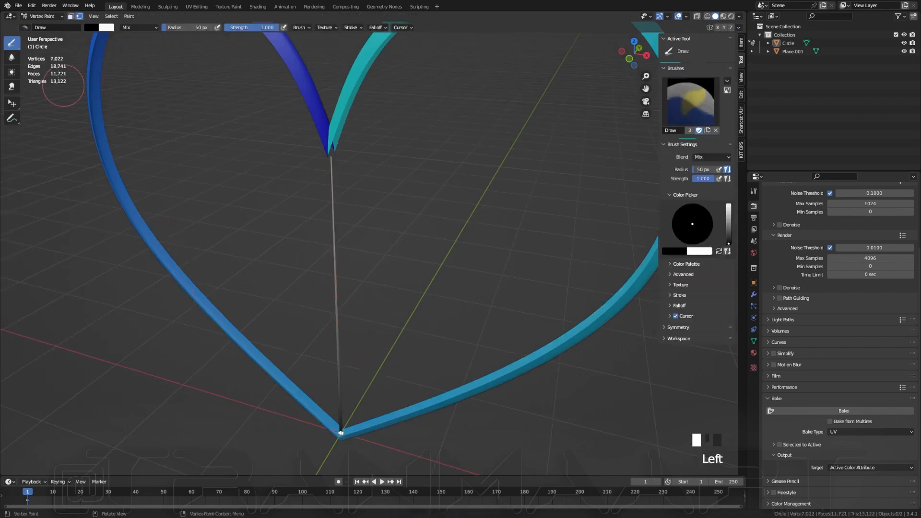
Step: Return to Edit Mode and add one loop cut to the column, slid toward the base with a factor of 0.437
{"action": "left_click", "coordinate": [44, 17]}
{"action": "left_click", "coordinate": [44, 36]}
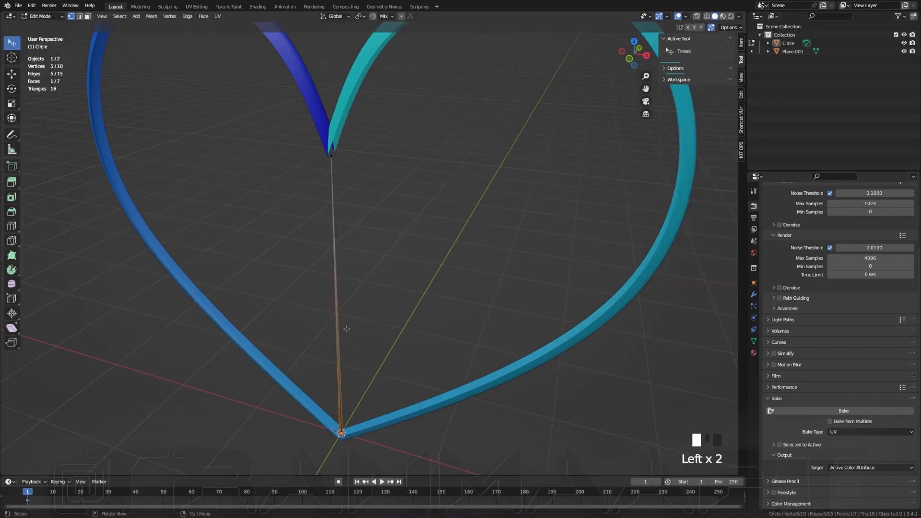
{"action": "key", "text": "ctrl+r"}
{"action": "scroll", "coordinate": [346, 320], "scroll_direction": "up", "scroll_amount": 2}
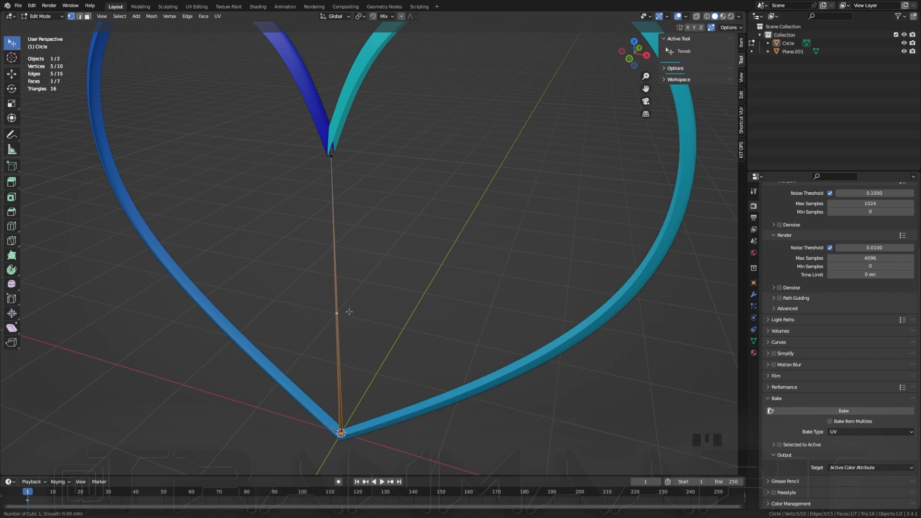
{"action": "left_click", "coordinate": [349, 312]}
{"action": "left_click", "coordinate": [352, 368]}
{"action": "middle_click_drag", "start_coordinate": [352, 368], "coordinate": [448, 254], "text": "shift"}
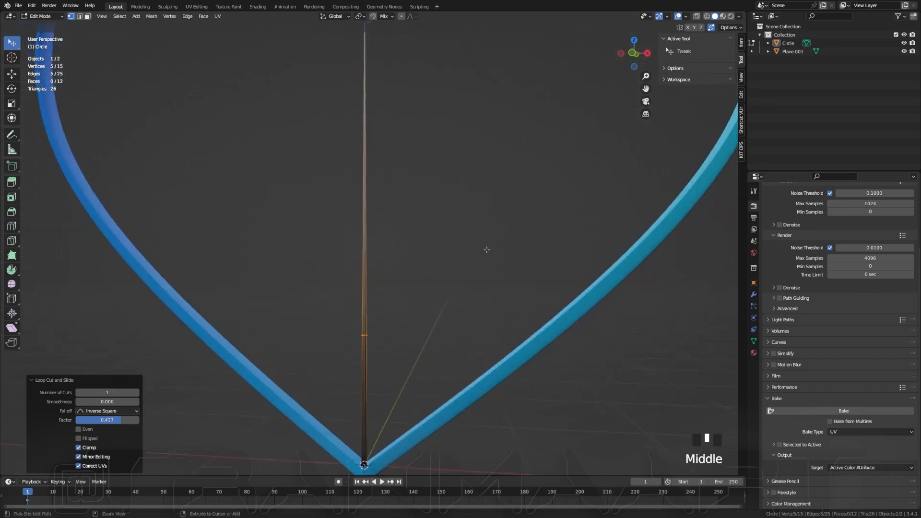
Step: Bevel the new edge loop into 7 segments along the column's lower section and clear the selection
{"action": "key", "text": "ctrl+b"}
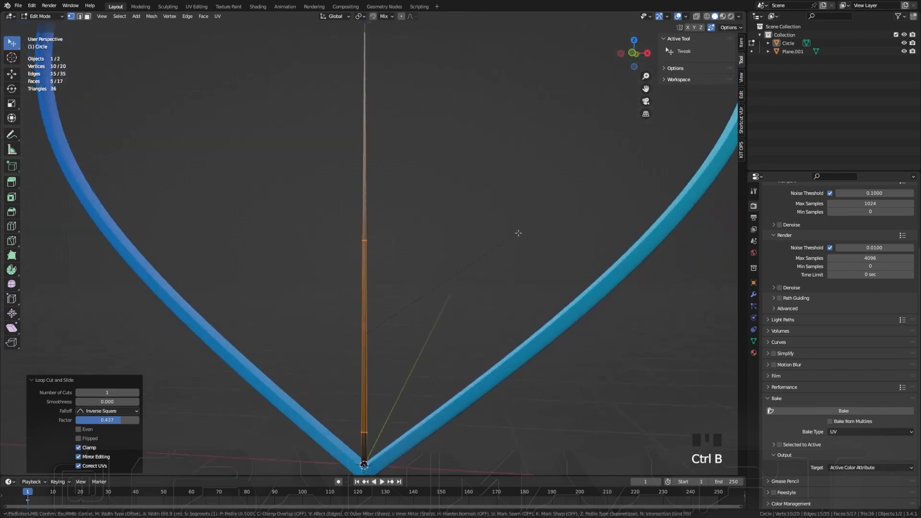
{"action": "scroll", "coordinate": [517, 234], "scroll_direction": "up", "scroll_amount": 3}
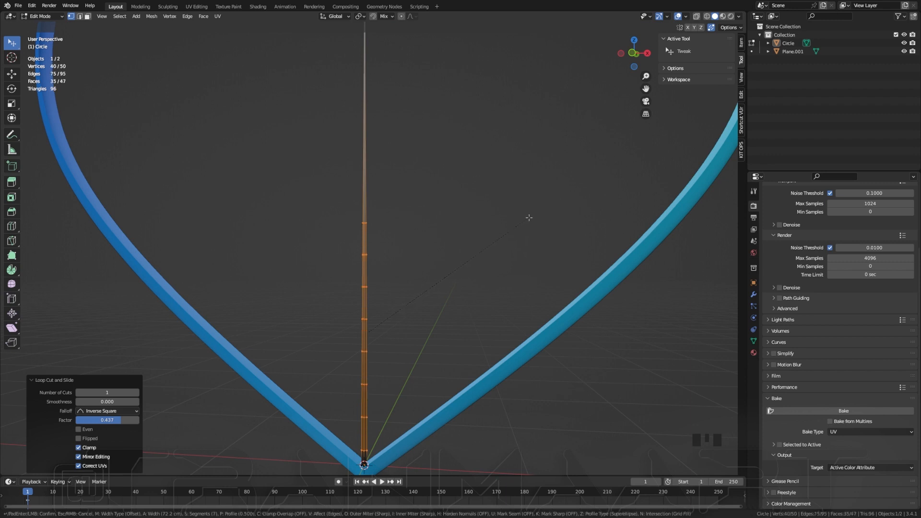
{"action": "left_click", "coordinate": [529, 217]}
{"action": "middle_click_drag", "start_coordinate": [448, 164], "coordinate": [448, 276], "text": "shift"}
{"action": "left_click", "coordinate": [447, 276]}
Step: Add a centered loop cut in the column's upper section and bevel it with a 58.7 cm width and 11 segments
{"action": "key", "text": "ctrl+r"}
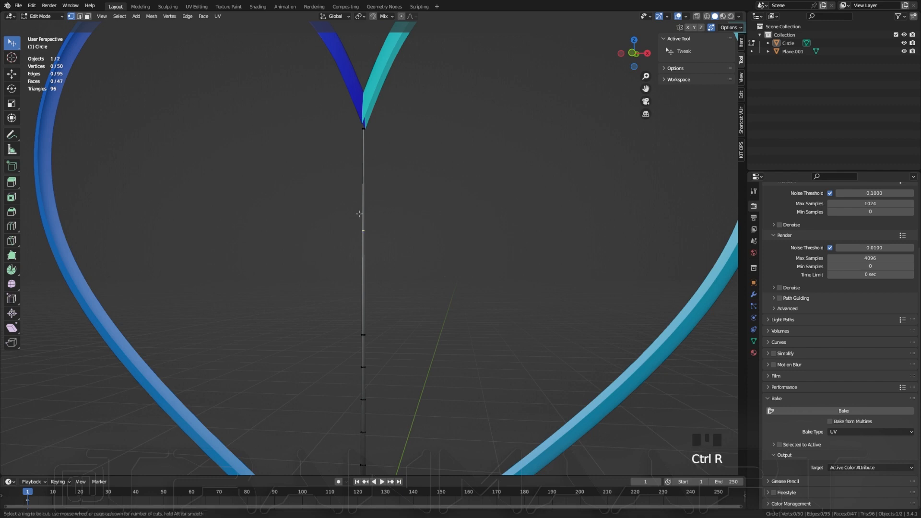
{"action": "left_click", "coordinate": [359, 214]}
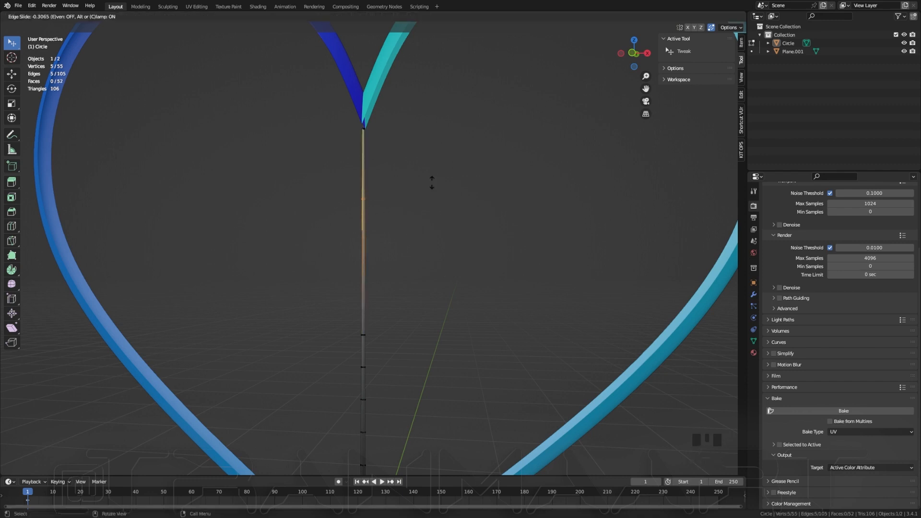
{"action": "right_click", "coordinate": [422, 213]}
{"action": "key", "text": "ctrl+b"}
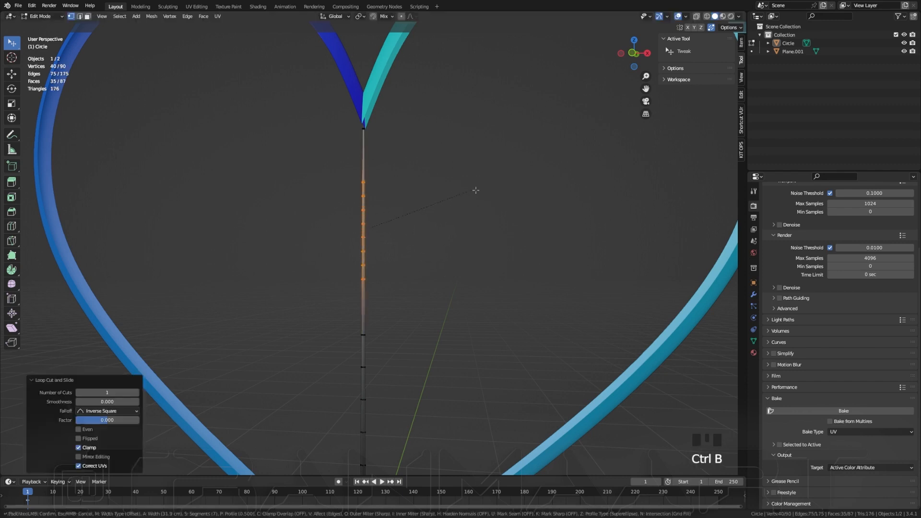
{"action": "scroll", "coordinate": [499, 178], "scroll_direction": "up", "scroll_amount": 2}
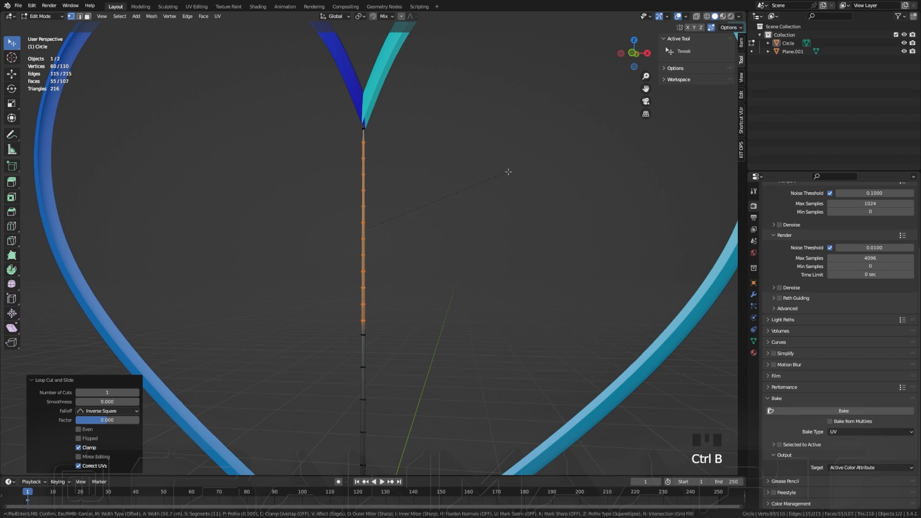
{"action": "left_click", "coordinate": [504, 181]}
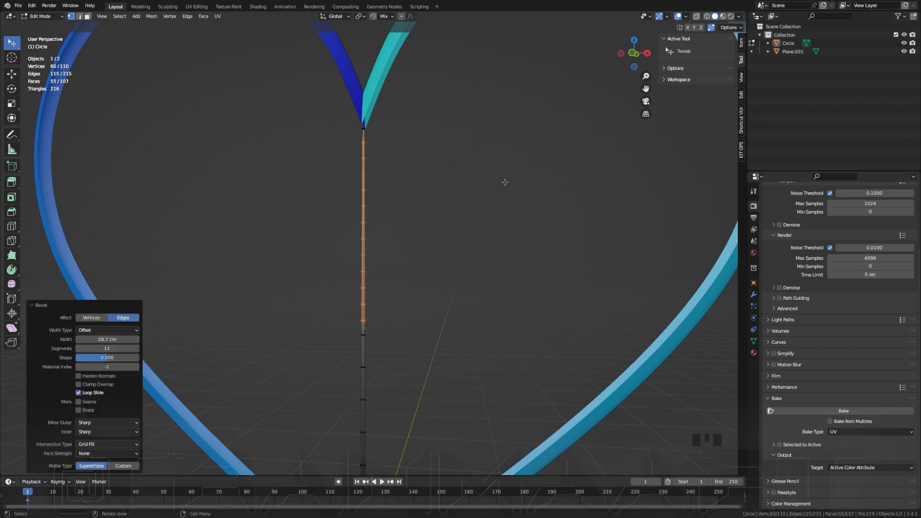
{"action": "left_click", "coordinate": [504, 180]}
Step: Add one centered loop cut to each of two neighbouring segments near the column's upper end and clear the selection
{"action": "scroll", "coordinate": [503, 181], "scroll_direction": "up", "scroll_amount": 3}
{"action": "middle_click_drag", "start_coordinate": [374, 432], "coordinate": [341, 254], "text": "shift"}
{"action": "scroll", "coordinate": [339, 296], "scroll_direction": "down", "scroll_amount": 4}
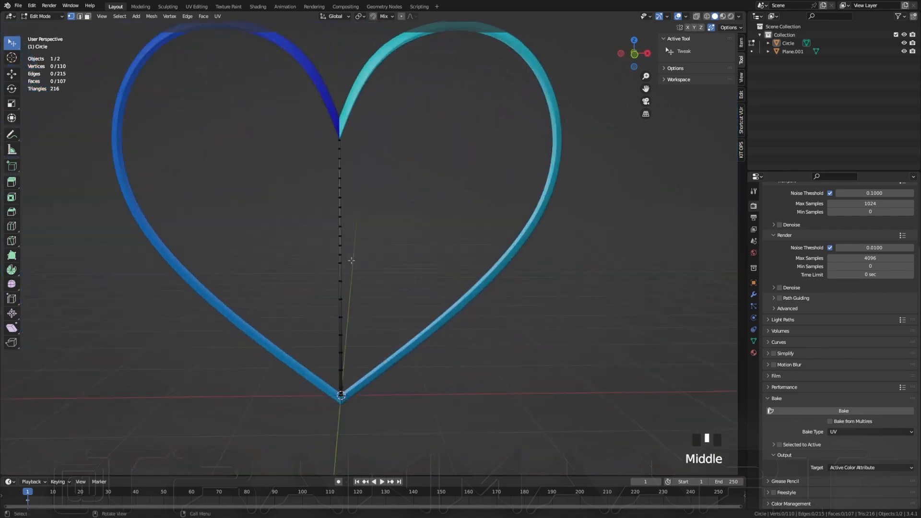
{"action": "scroll", "coordinate": [316, 191], "scroll_direction": "up", "scroll_amount": 6}
{"action": "key", "text": "ctrl+r"}
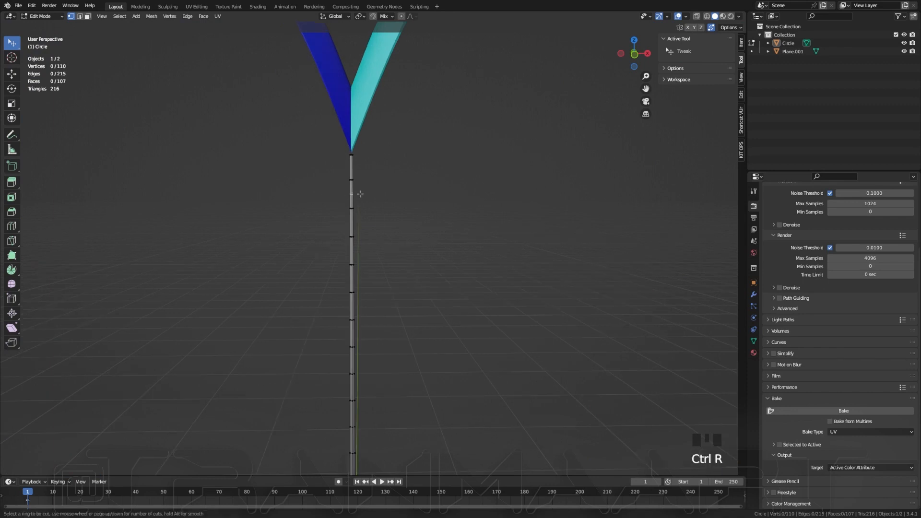
{"action": "left_click", "coordinate": [354, 193]}
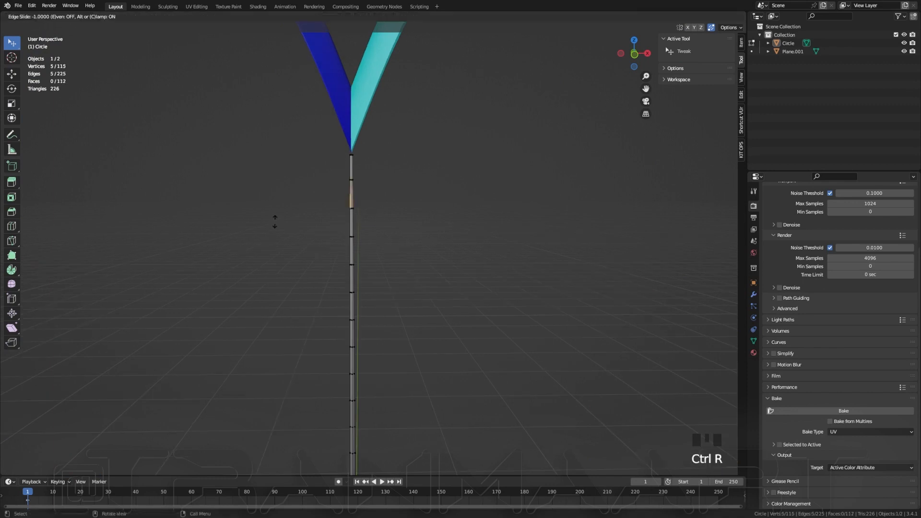
{"action": "right_click", "coordinate": [275, 220]}
{"action": "key", "text": "ctrl+r"}
{"action": "left_click", "coordinate": [362, 163]}
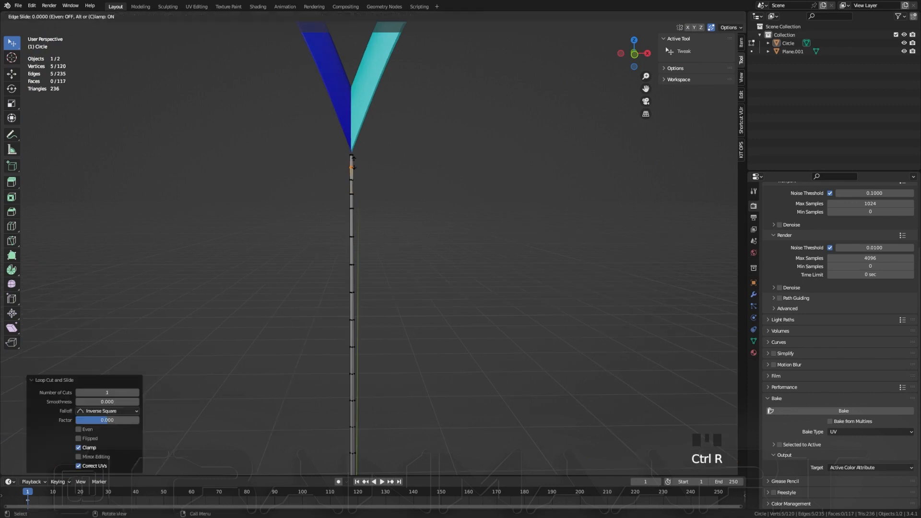
{"action": "right_click", "coordinate": [440, 179]}
{"action": "left_click", "coordinate": [390, 244]}
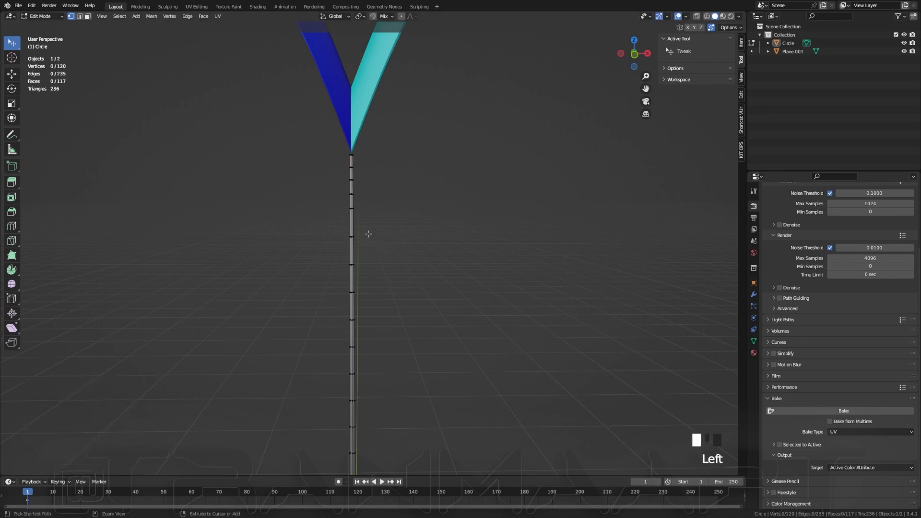
Step: Add another centered loop cut in the long segment just below the new upper cuts, then save the file
{"action": "key", "text": "ctrl+r"}
{"action": "left_click", "coordinate": [357, 222]}
{"action": "right_click", "coordinate": [416, 240]}
{"action": "left_click", "coordinate": [435, 242]}
{"action": "scroll", "coordinate": [401, 215], "scroll_direction": "down", "scroll_amount": 5}
{"action": "middle_click_drag", "start_coordinate": [401, 216], "coordinate": [366, 247], "text": "shift"}
{"action": "key", "text": "ctrl+s"}
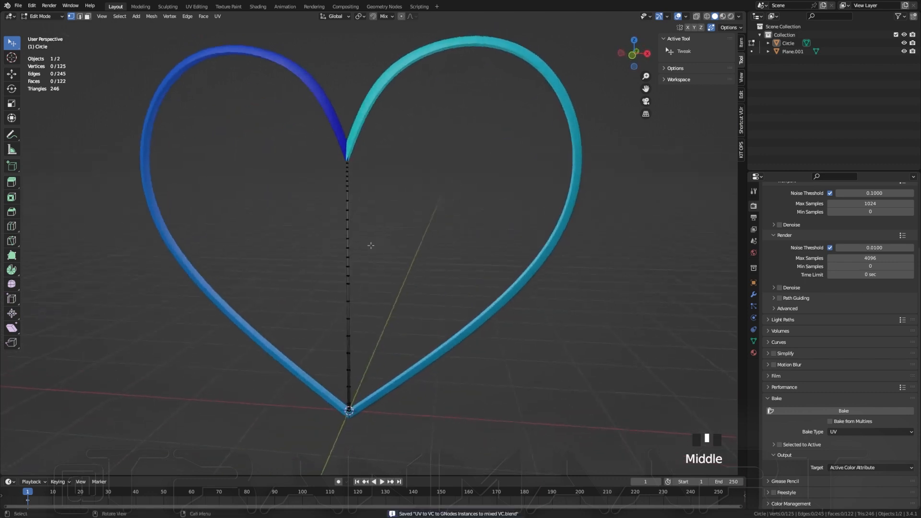
Step: Rename the column's color attribute to "Branches VC" and save the file
{"action": "scroll", "coordinate": [365, 240], "scroll_direction": "up", "scroll_amount": 2}
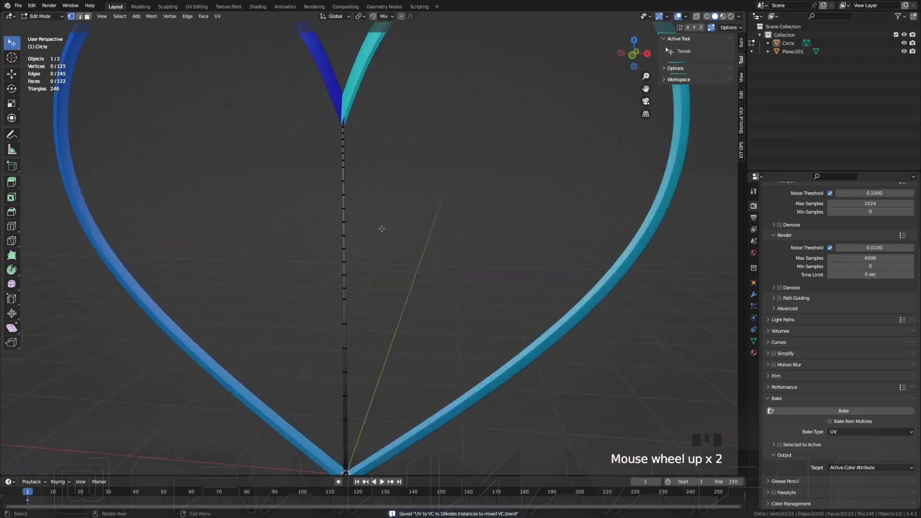
{"action": "left_click", "coordinate": [754, 294]}
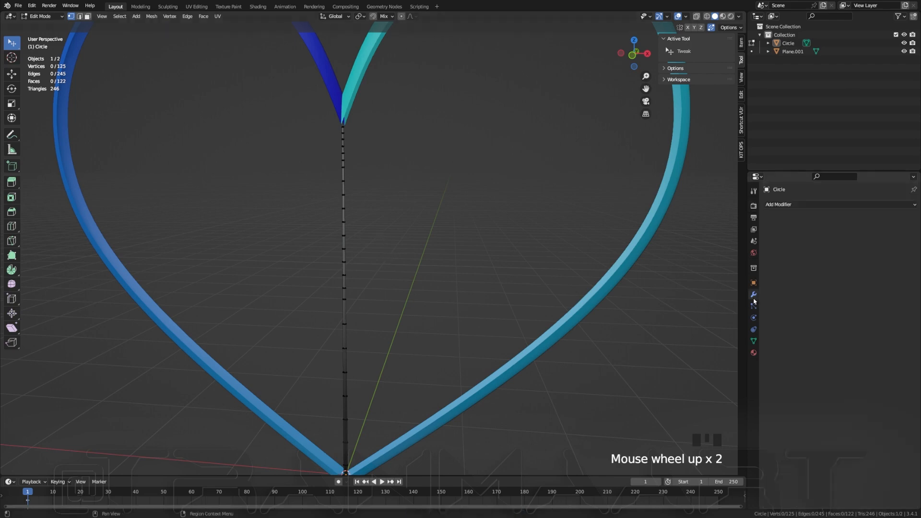
{"action": "left_click", "coordinate": [755, 342]}
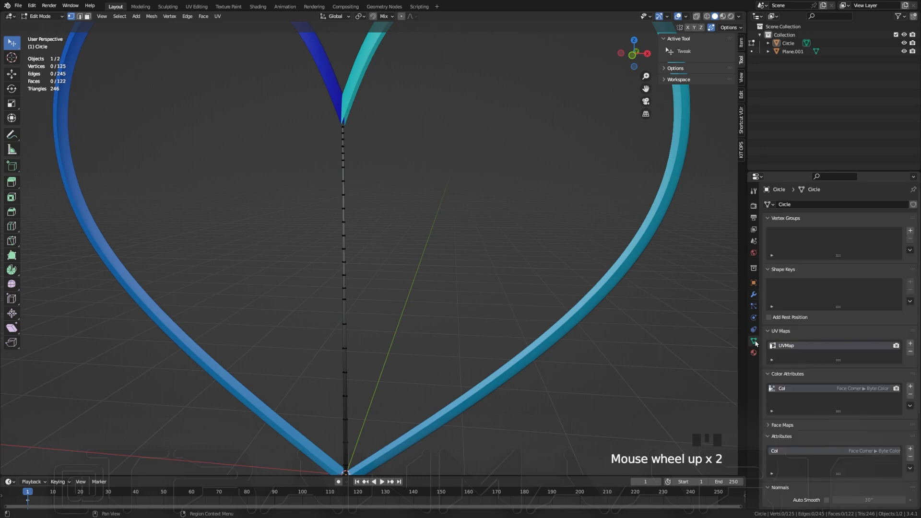
{"action": "double_click", "coordinate": [786, 390]}
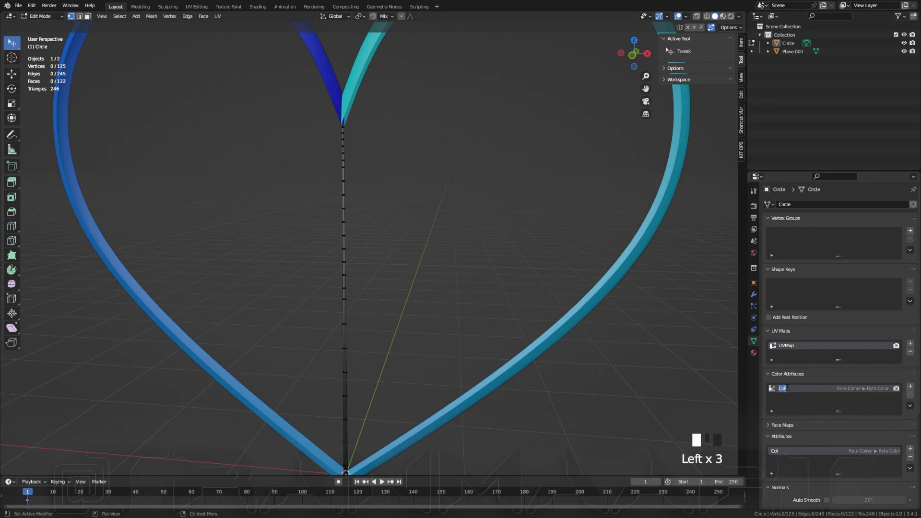
{"action": "type", "text": "Branches VC"}
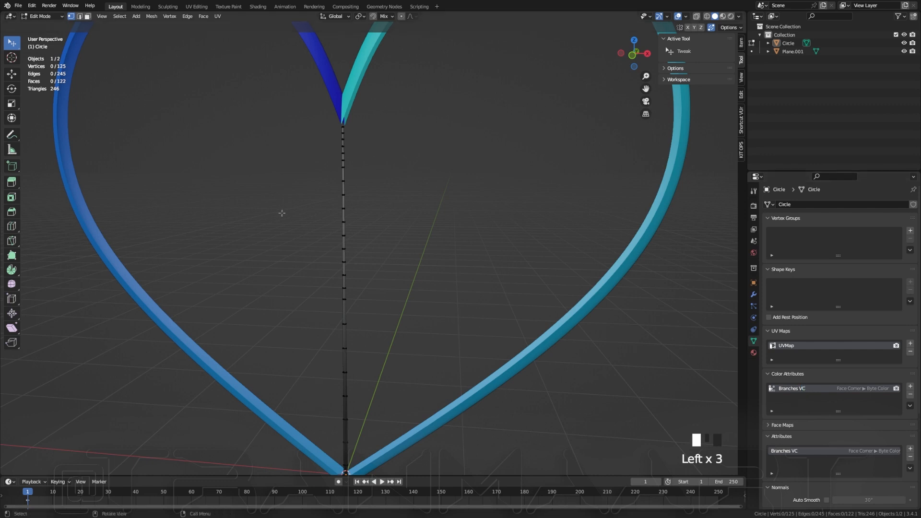
{"action": "key", "text": "ctrl+s"}
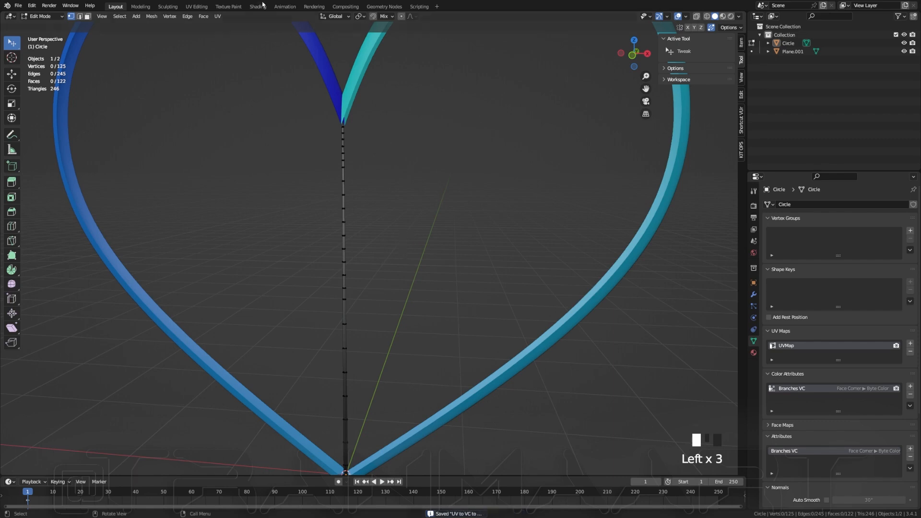
Step: Return to Object Mode, rename the column object "Branch" and the heart object "Heart", and save the file
{"action": "key", "text": "Tab"}
{"action": "middle_click_drag", "start_coordinate": [340, 144], "coordinate": [354, 169], "text": "ctrl"}
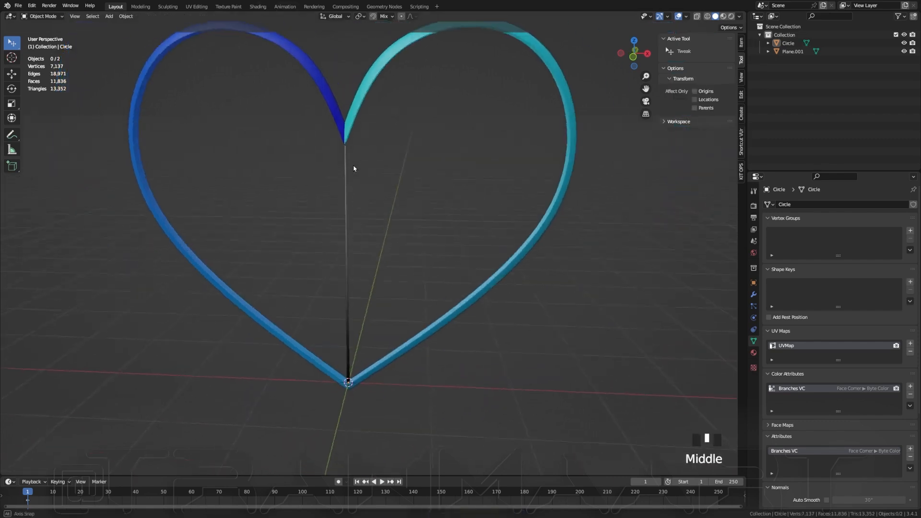
{"action": "double_click", "coordinate": [790, 44]}
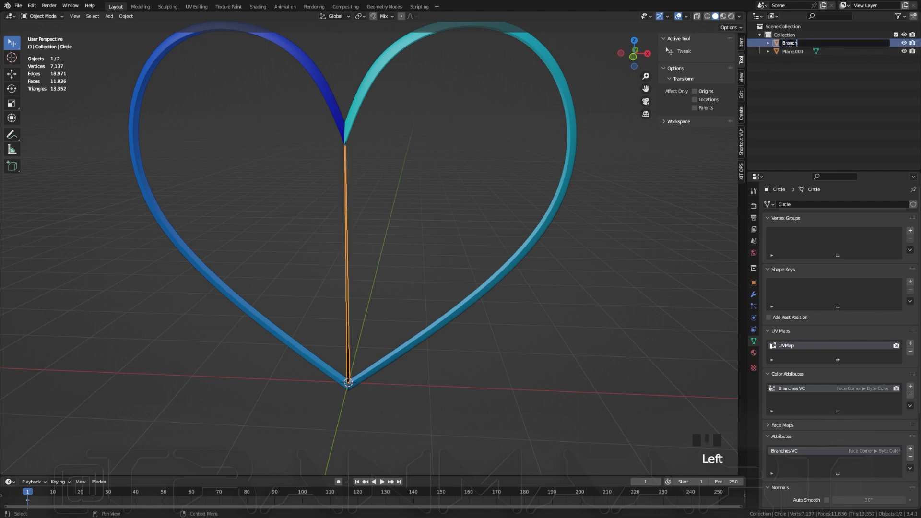
{"action": "type", "text": "Branch"}
{"action": "key", "text": "BackSpace"}
{"action": "double_click", "coordinate": [792, 51]}
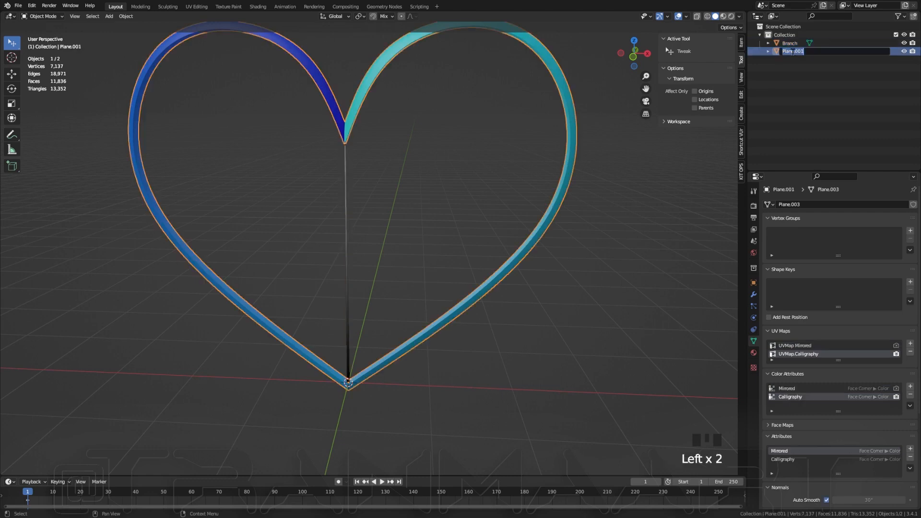
{"action": "type", "text": "Heart"}
{"action": "left_click", "coordinate": [840, 70]}
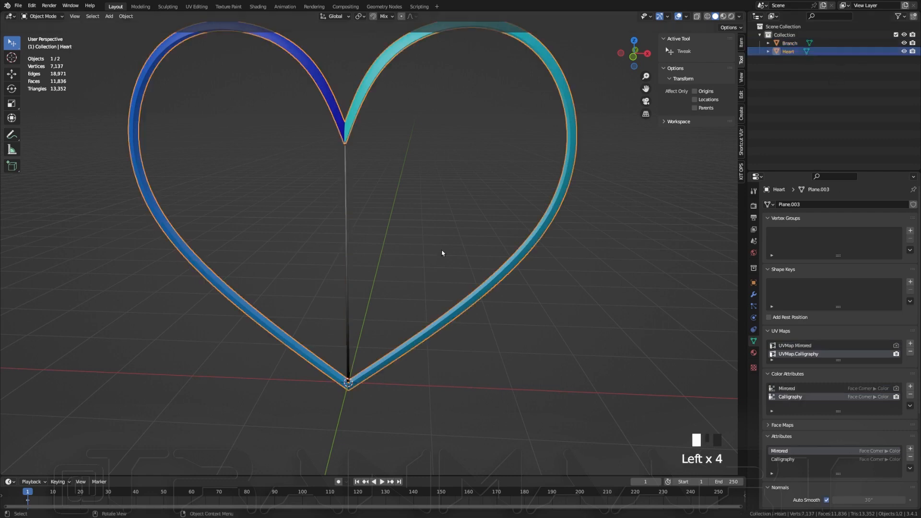
{"action": "middle_click_drag", "start_coordinate": [442, 253], "coordinate": [411, 246]}
{"action": "key", "text": "ctrl+s"}
Step: Hide the Branch object and switch to the Geometry Nodes workspace with the viewport colored by Attribute
{"action": "left_click", "coordinate": [904, 43]}
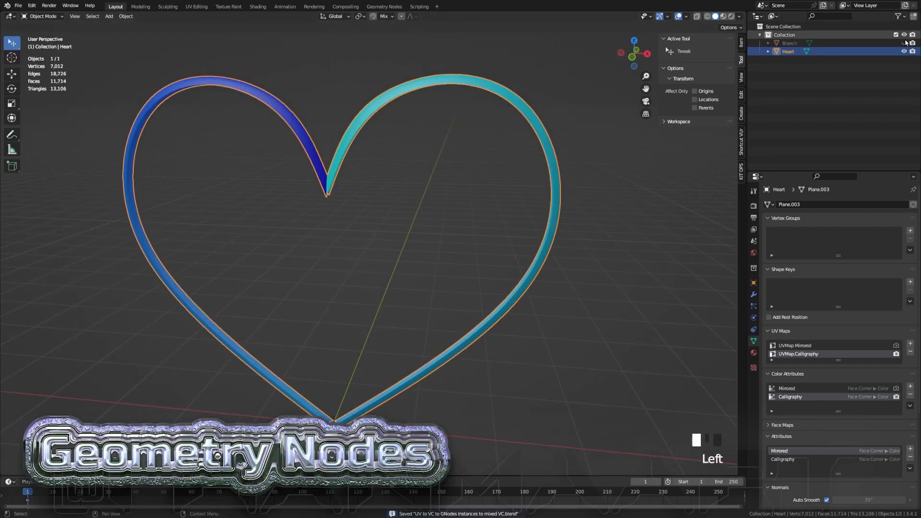
{"action": "left_click", "coordinate": [379, 6]}
{"action": "middle_click_drag", "start_coordinate": [359, 120], "coordinate": [526, 140]}
{"action": "scroll", "coordinate": [470, 106], "scroll_direction": "up", "scroll_amount": 4}
{"action": "left_click", "coordinate": [753, 17]}
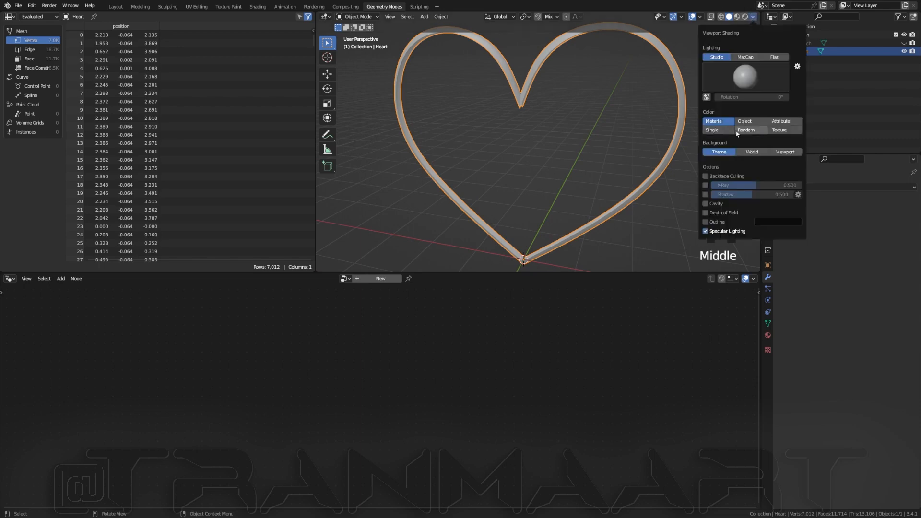
{"action": "left_click", "coordinate": [778, 122]}
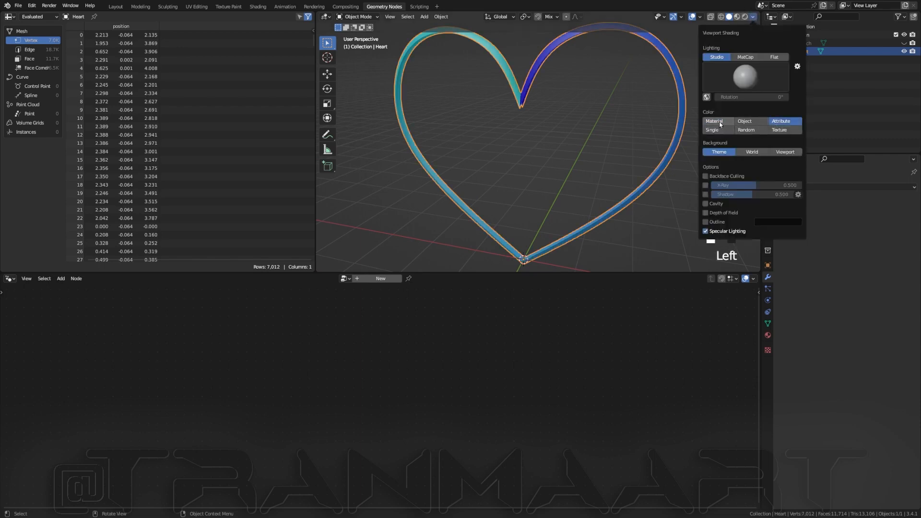
{"action": "mouse_move", "coordinate": [516, 140]}
{"action": "middle_mouse_down"}
{"action": "mouse_move", "coordinate": [729, 149]}
{"action": "mouse_move", "coordinate": [460, 86]}
{"action": "middle_mouse_up"}
{"action": "scroll", "coordinate": [460, 86], "scroll_direction": "up", "scroll_amount": 5}
{"action": "scroll", "coordinate": [460, 86], "scroll_direction": "down", "scroll_amount": 1}
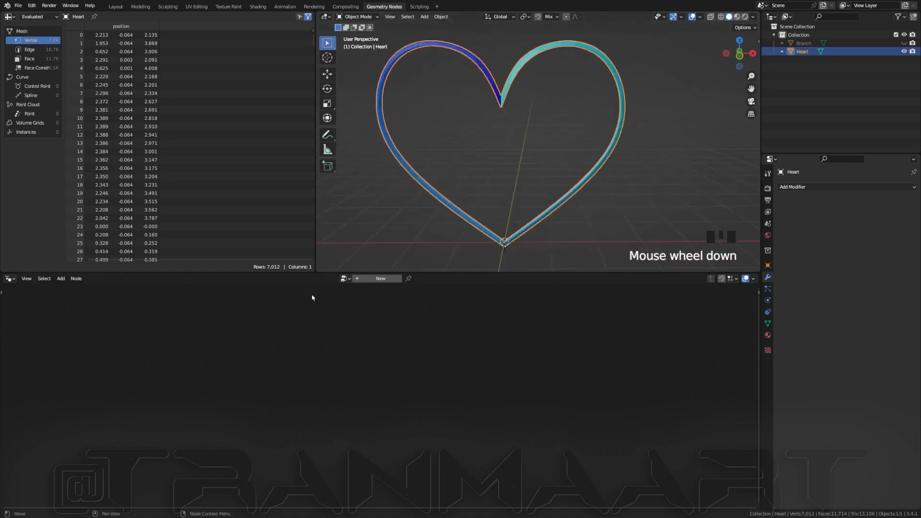
Step: Create a new geometry node tree on the heart and space its Group Input and Group Output nodes apart
{"action": "left_click", "coordinate": [380, 278]}
{"action": "left_click_drag", "start_coordinate": [267, 401], "coordinate": [154, 385]}
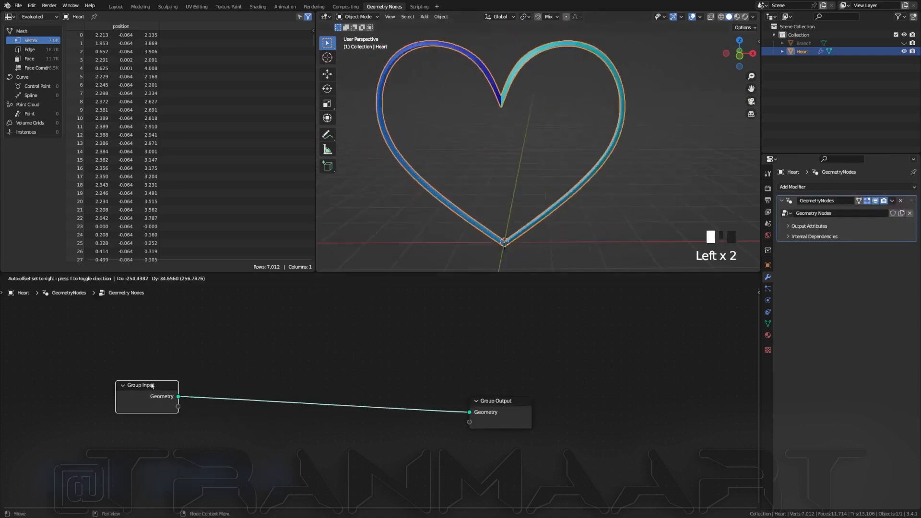
{"action": "left_click_drag", "start_coordinate": [501, 402], "coordinate": [514, 385]}
{"action": "left_click", "coordinate": [231, 413]}
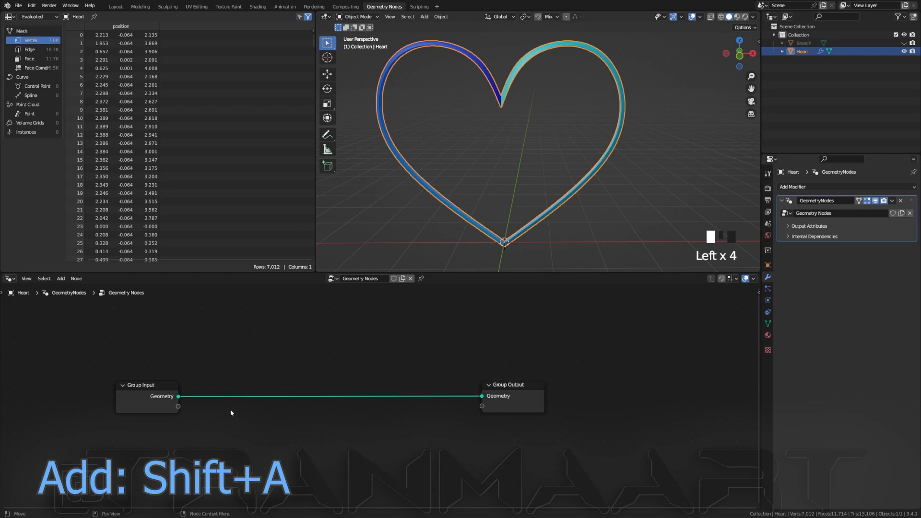
Step: Insert a Distribute Points on Faces node between Group Input and Group Output
{"action": "key", "text": "shift+a"}
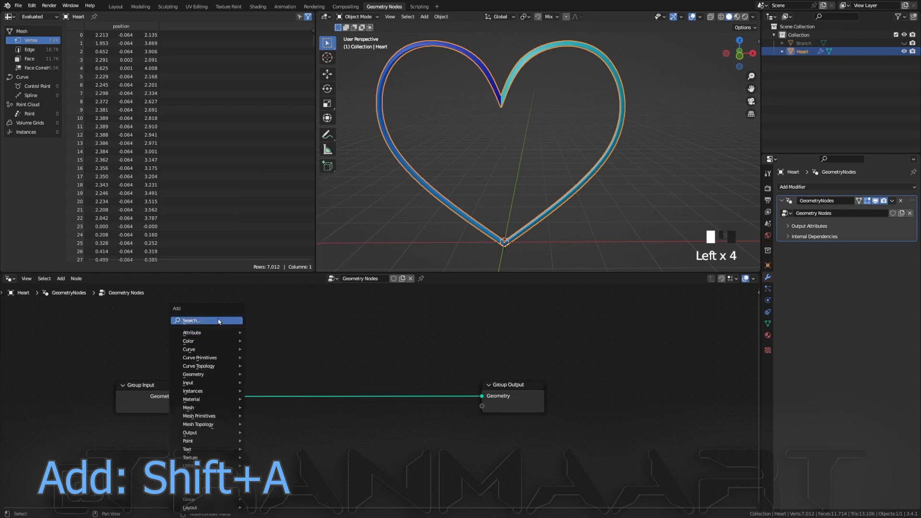
{"action": "type", "text": "distr"}
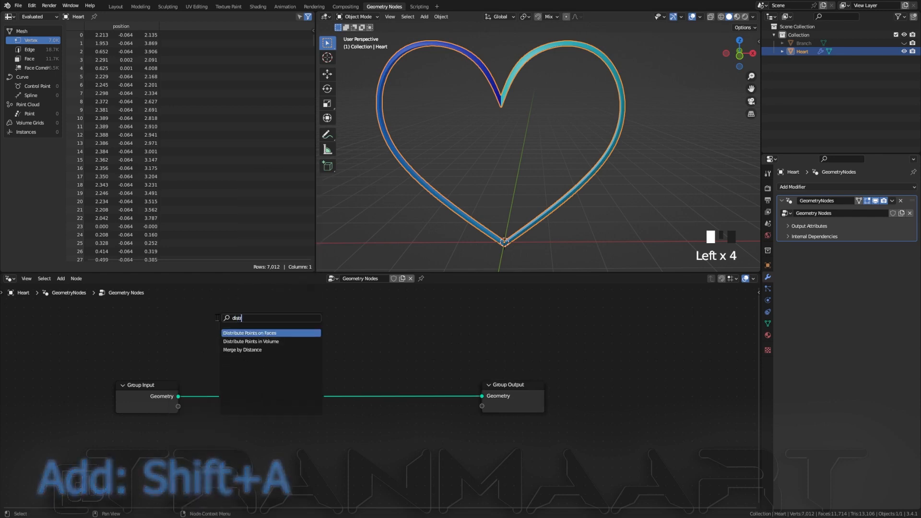
{"action": "key", "text": "Return"}
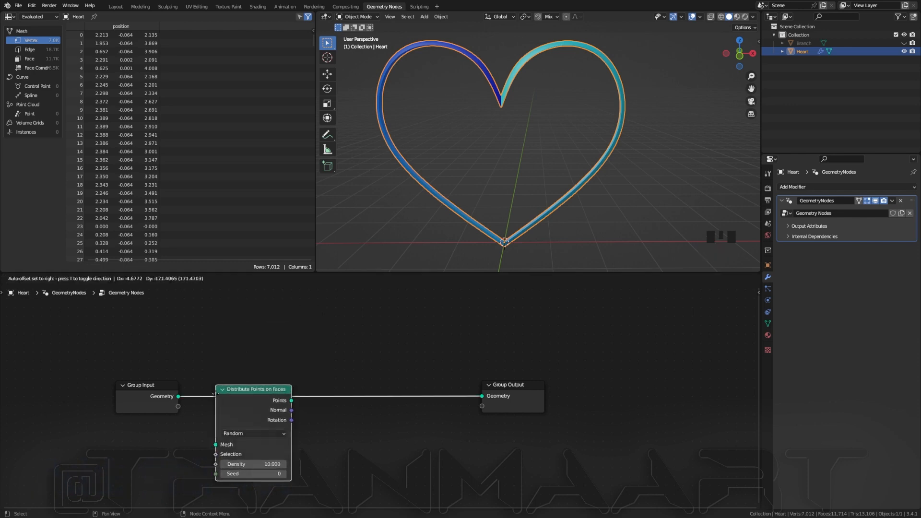
{"action": "left_click", "coordinate": [217, 392]}
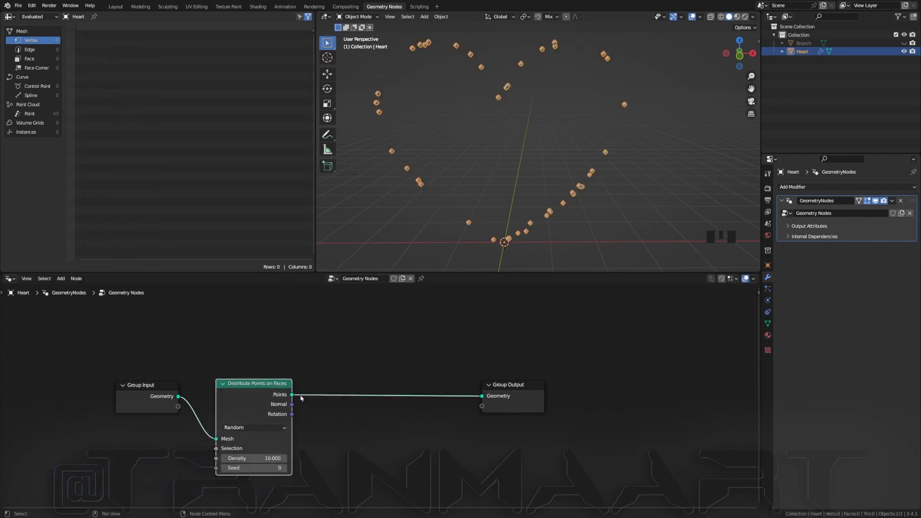
Step: Add an Instance on Points node fed by the distributed points and place it on the link to Group Output
{"action": "left_click_drag", "start_coordinate": [292, 395], "coordinate": [347, 352]}
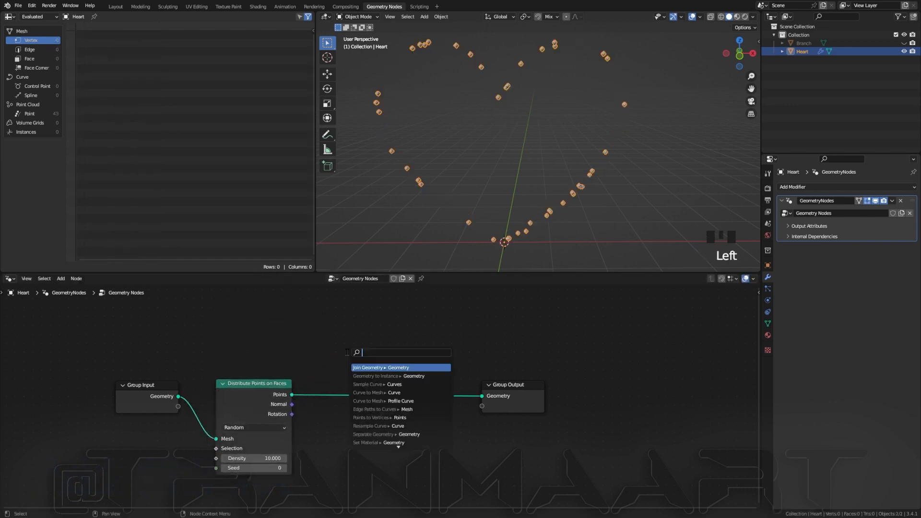
{"action": "type", "text": "instance"}
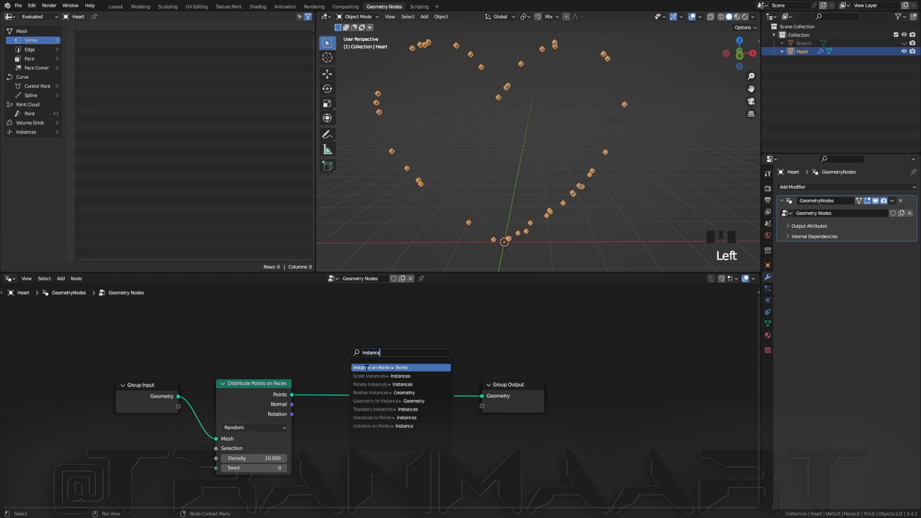
{"action": "left_click", "coordinate": [366, 368]}
{"action": "left_click_drag", "start_coordinate": [361, 404], "coordinate": [494, 402]}
{"action": "middle_click_drag", "start_coordinate": [298, 351], "coordinate": [266, 315]}
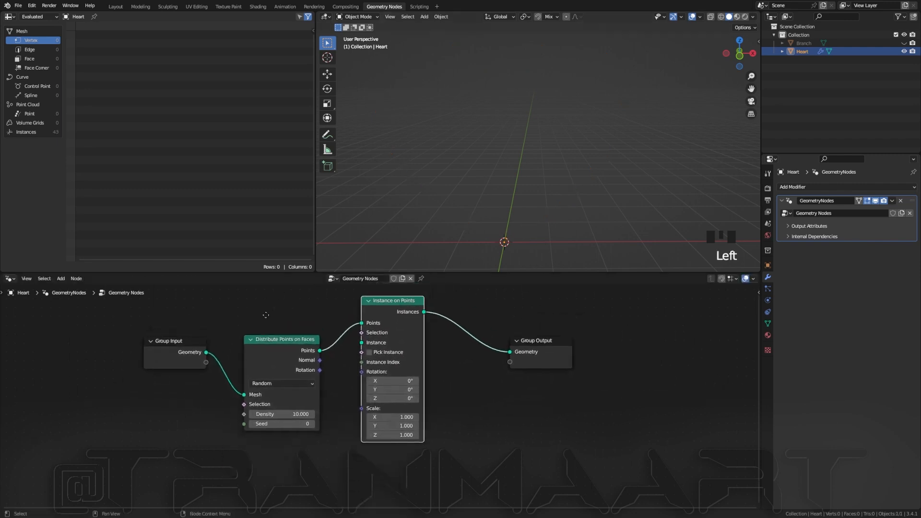
Step: Bring Branch in as an Object Info node, link its Geometry to Instance, and link the distributed points' Rotation to the instances' Rotation
{"action": "left_click_drag", "start_coordinate": [804, 44], "coordinate": [234, 468]}
{"action": "middle_click_drag", "start_coordinate": [288, 505], "coordinate": [232, 487]}
{"action": "left_click_drag", "start_coordinate": [225, 486], "coordinate": [305, 324]}
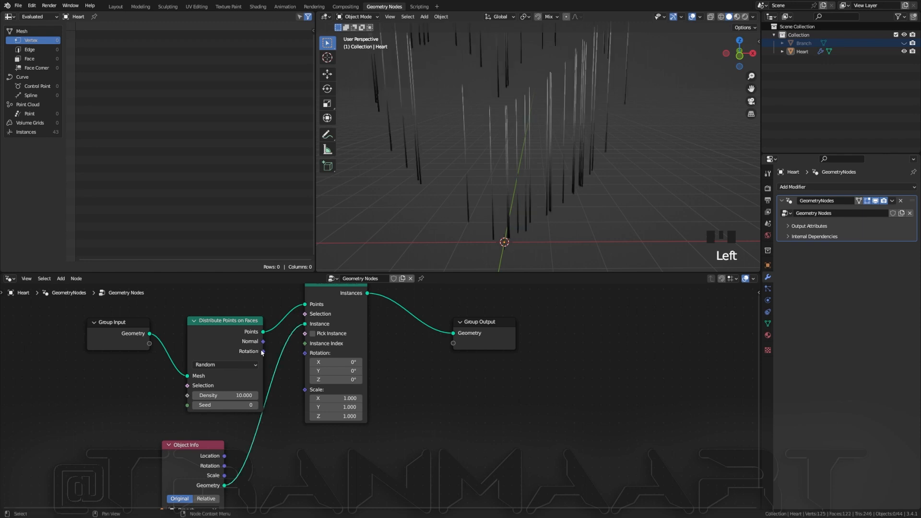
{"action": "left_click_drag", "start_coordinate": [263, 352], "coordinate": [305, 354]}
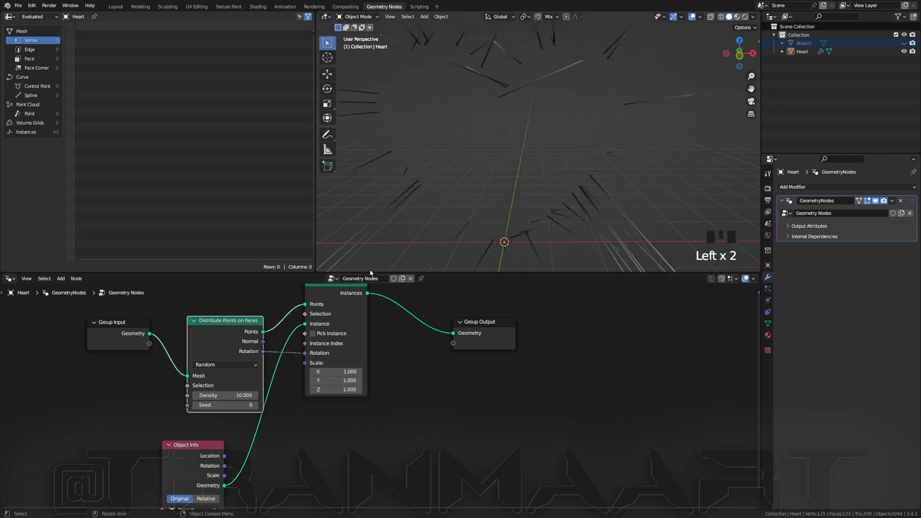
{"action": "scroll", "coordinate": [471, 142], "scroll_direction": "up", "scroll_amount": 3}
{"action": "scroll", "coordinate": [475, 144], "scroll_direction": "down", "scroll_amount": 3}
{"action": "middle_click_drag", "start_coordinate": [475, 144], "coordinate": [455, 164]}
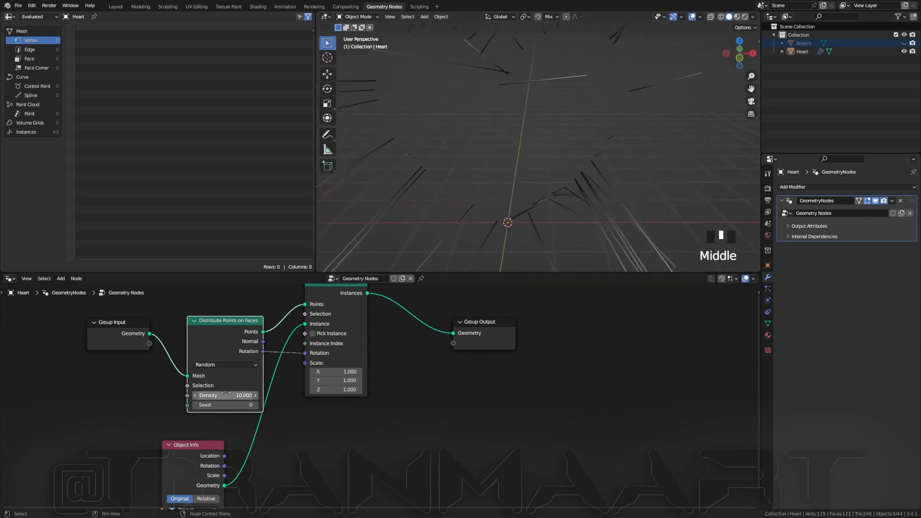
Step: Raise the Distribute Points on Faces density to 453.700 and check the branches around the heart
{"action": "left_click_drag", "start_coordinate": [225, 395], "coordinate": [369, 396]}
{"action": "scroll", "coordinate": [524, 120], "scroll_direction": "down", "scroll_amount": 2}
{"action": "mouse_move", "coordinate": [524, 119]}
{"action": "middle_mouse_down"}
{"action": "mouse_move", "coordinate": [520, 78]}
{"action": "mouse_move", "coordinate": [523, 125]}
{"action": "mouse_move", "coordinate": [522, 101]}
{"action": "mouse_move", "coordinate": [537, 88]}
{"action": "mouse_move", "coordinate": [522, 103]}
{"action": "middle_mouse_up"}
{"action": "scroll", "coordinate": [522, 101], "scroll_direction": "up", "scroll_amount": 3}
{"action": "scroll", "coordinate": [503, 159], "scroll_direction": "up", "scroll_amount": 4}
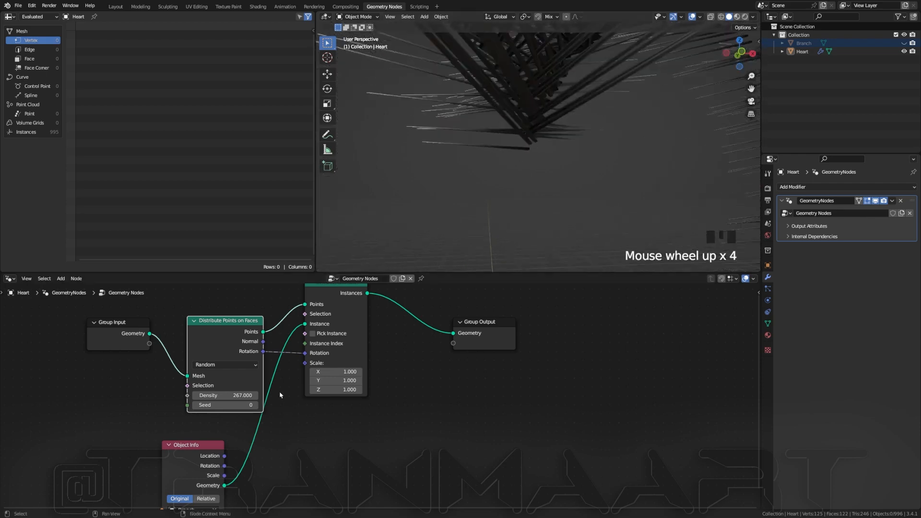
{"action": "left_click_drag", "start_coordinate": [233, 395], "coordinate": [298, 394]}
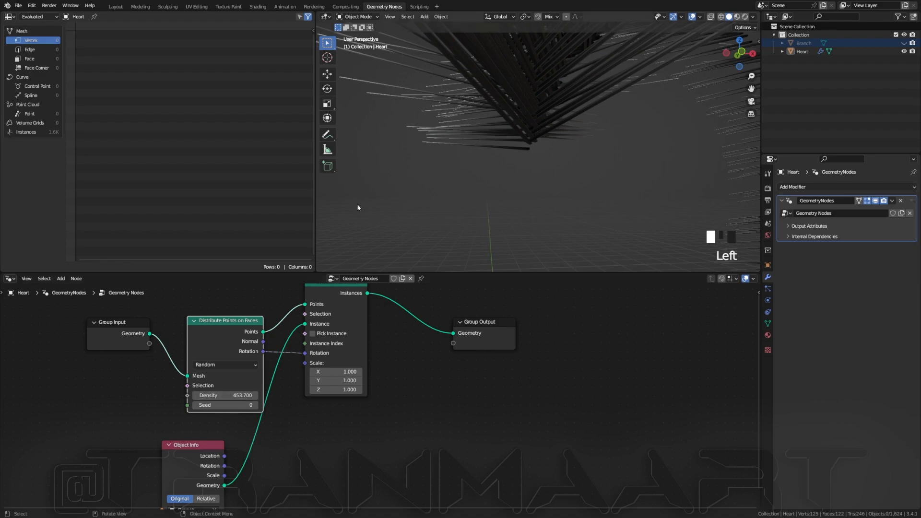
{"action": "scroll", "coordinate": [450, 138], "scroll_direction": "down", "scroll_amount": 4}
{"action": "middle_click_drag", "start_coordinate": [451, 137], "coordinate": [441, 177]}
{"action": "middle_click_drag", "start_coordinate": [424, 105], "coordinate": [449, 319]}
{"action": "middle_click_drag", "start_coordinate": [482, 371], "coordinate": [494, 392]}
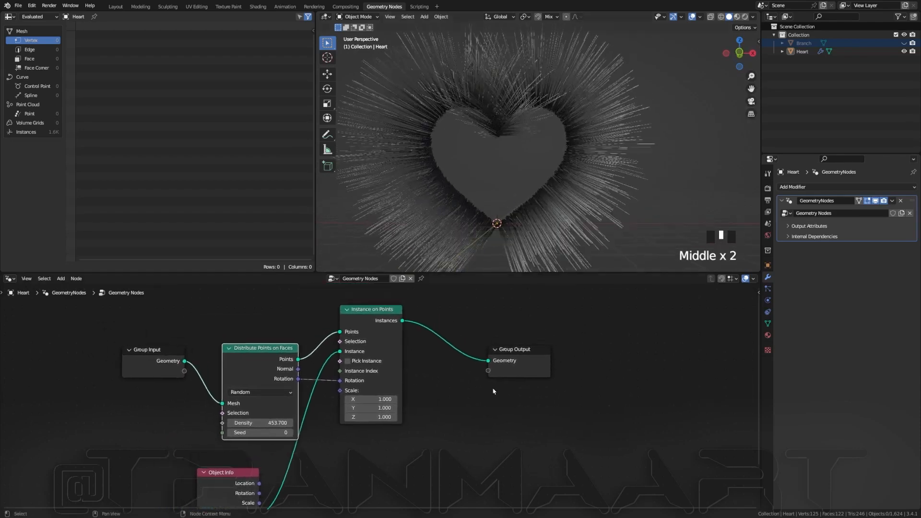
Step: Add a Realize Instances node fed by the Instance on Points output and link its Geometry to Group Output
{"action": "left_click", "coordinate": [487, 405]}
{"action": "left_click", "coordinate": [450, 396]}
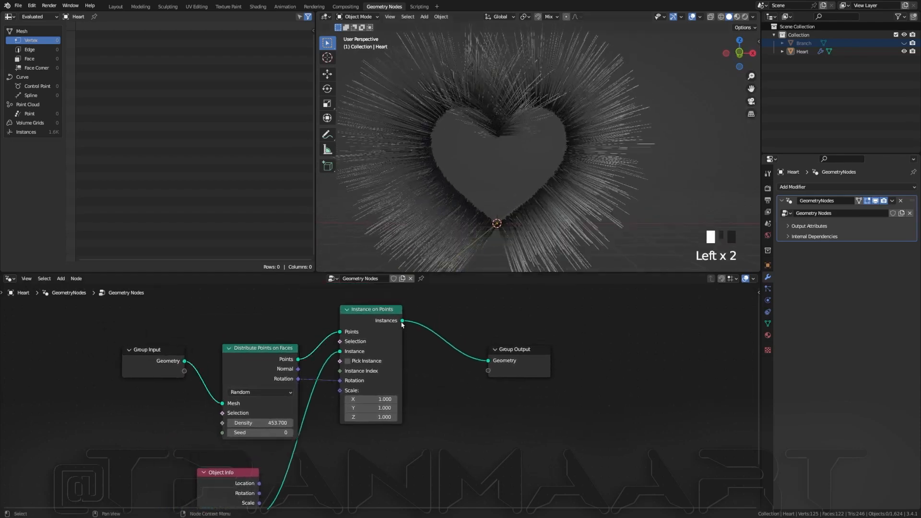
{"action": "left_click_drag", "start_coordinate": [402, 322], "coordinate": [429, 376]}
{"action": "type", "text": "real"}
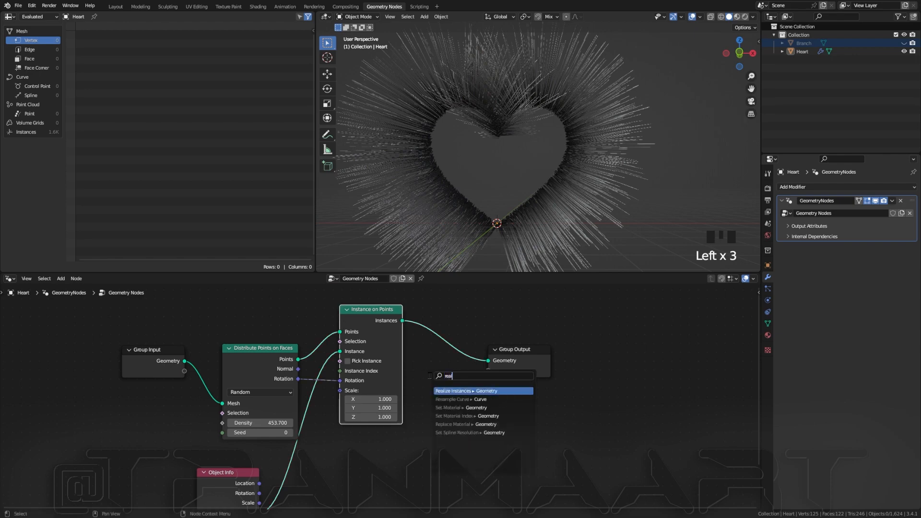
{"action": "key", "text": "Return"}
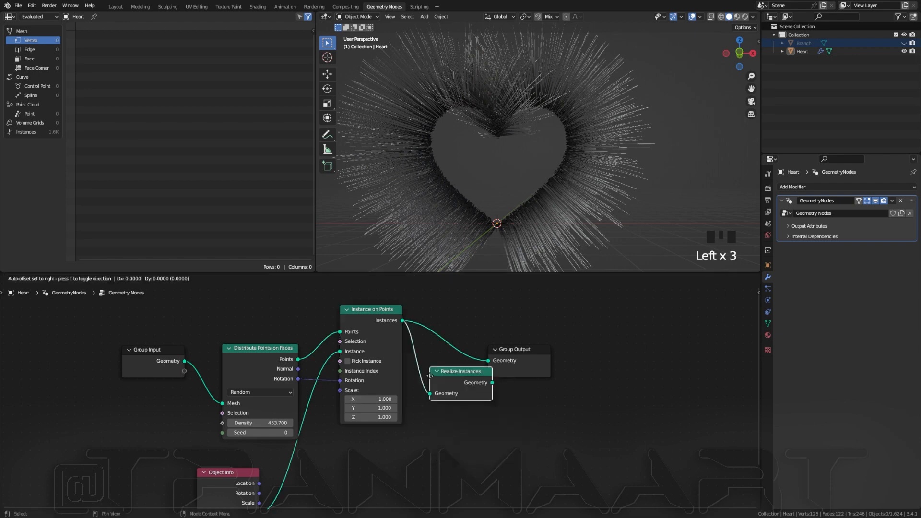
{"action": "left_click", "coordinate": [418, 406]}
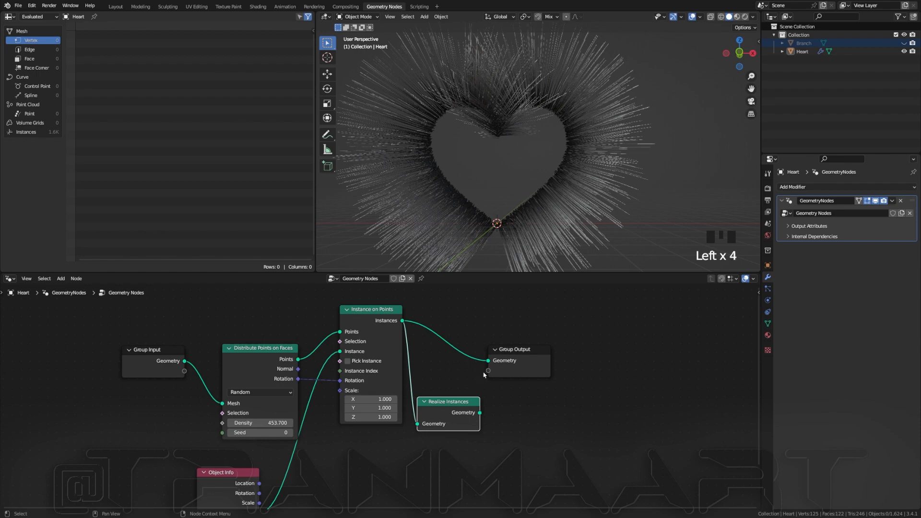
{"action": "left_click_drag", "start_coordinate": [480, 413], "coordinate": [483, 400]}
{"action": "left_click_drag", "start_coordinate": [485, 363], "coordinate": [488, 361]}
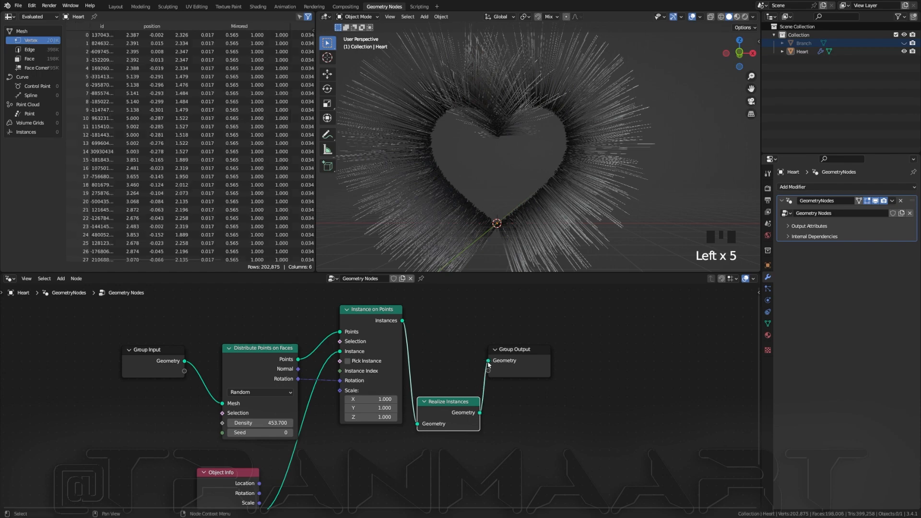
Step: Line up the Realize Instances node between Instance on Points and Group Output, and save the file
{"action": "left_click", "coordinate": [510, 347]}
{"action": "left_click_drag", "start_coordinate": [450, 402], "coordinate": [493, 358]}
{"action": "left_click", "coordinate": [501, 338]}
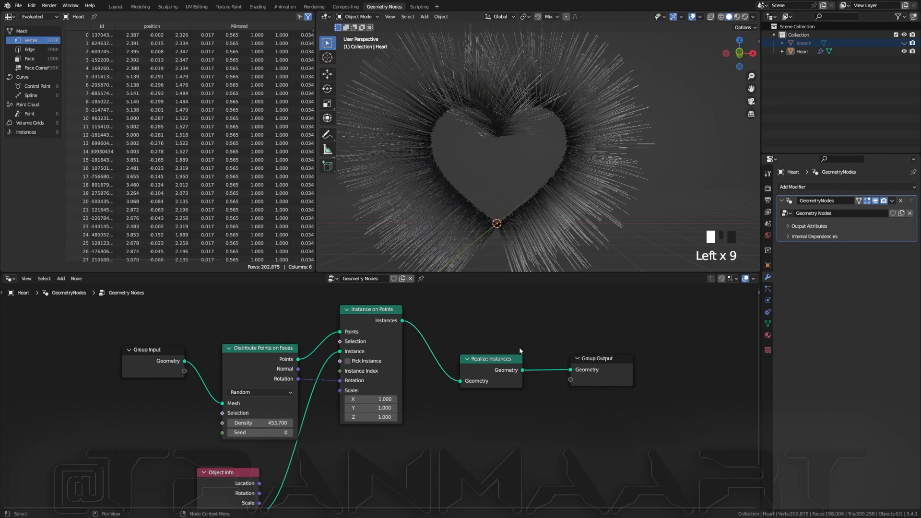
{"action": "scroll", "coordinate": [521, 351], "scroll_direction": "down", "scroll_amount": 2}
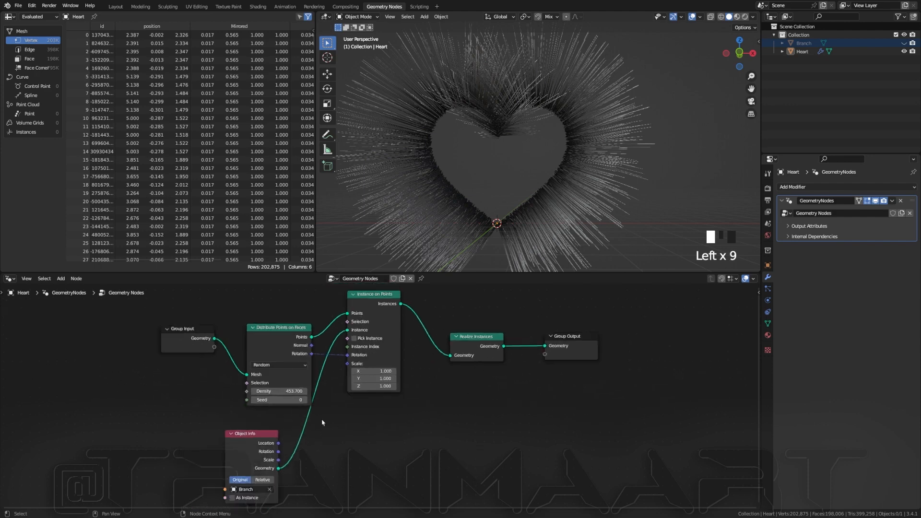
{"action": "middle_click_drag", "start_coordinate": [322, 423], "coordinate": [310, 454]}
{"action": "key", "text": "ctrl+s"}
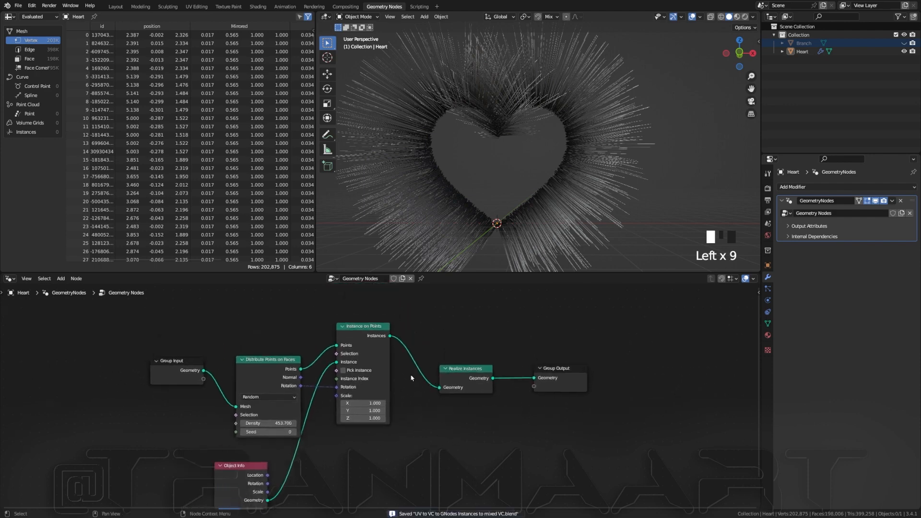
Step: Switch to the Layout workspace and examine the branch-covered heart with its UV maps and color attributes
{"action": "left_click", "coordinate": [115, 6]}
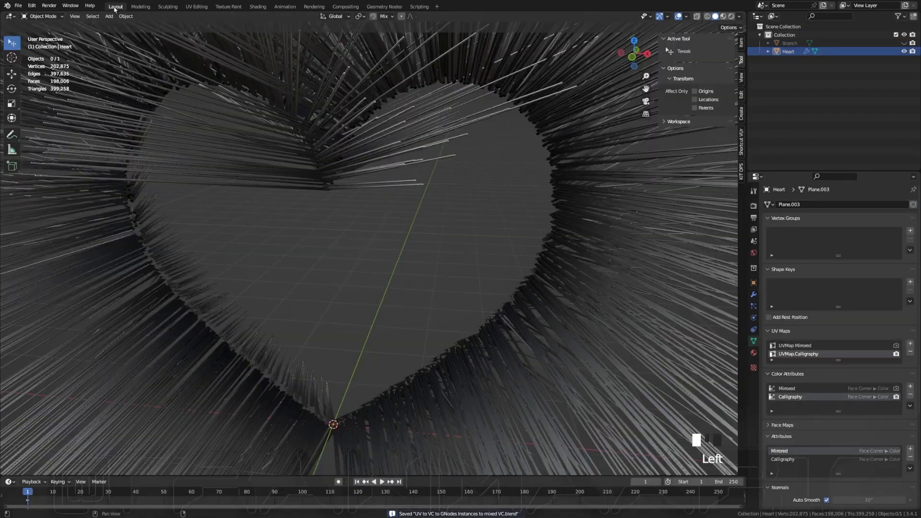
{"action": "scroll", "coordinate": [432, 211], "scroll_direction": "down", "scroll_amount": 5}
{"action": "mouse_move", "coordinate": [432, 211]}
{"action": "middle_mouse_down"}
{"action": "mouse_move", "coordinate": [387, 196]}
{"action": "mouse_move", "coordinate": [438, 214]}
{"action": "mouse_move", "coordinate": [431, 223]}
{"action": "middle_mouse_up"}
{"action": "scroll", "coordinate": [421, 214], "scroll_direction": "up", "scroll_amount": 2}
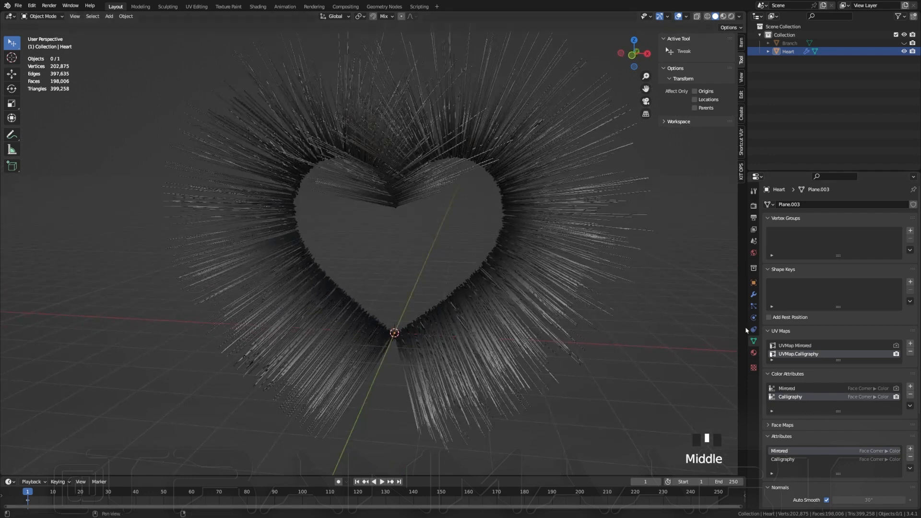
{"action": "double_click", "coordinate": [787, 355]}
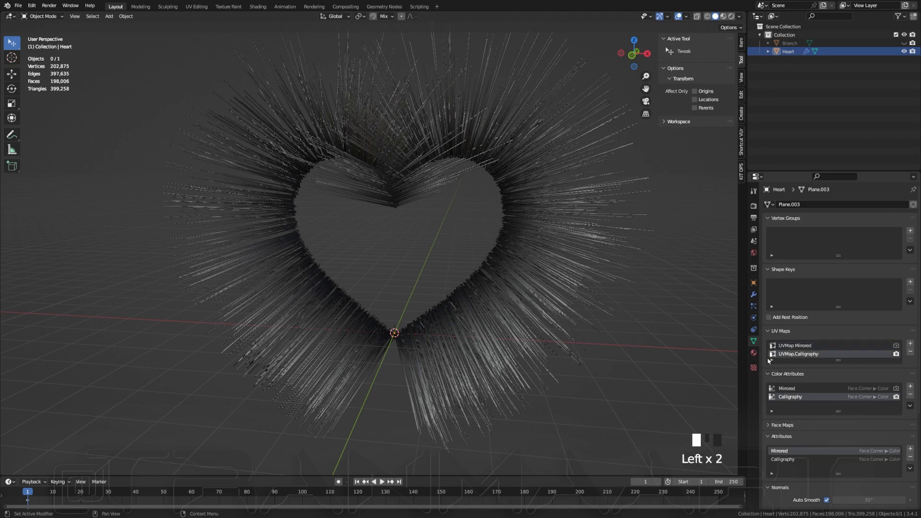
{"action": "scroll", "coordinate": [767, 355], "scroll_direction": "down", "scroll_amount": 2}
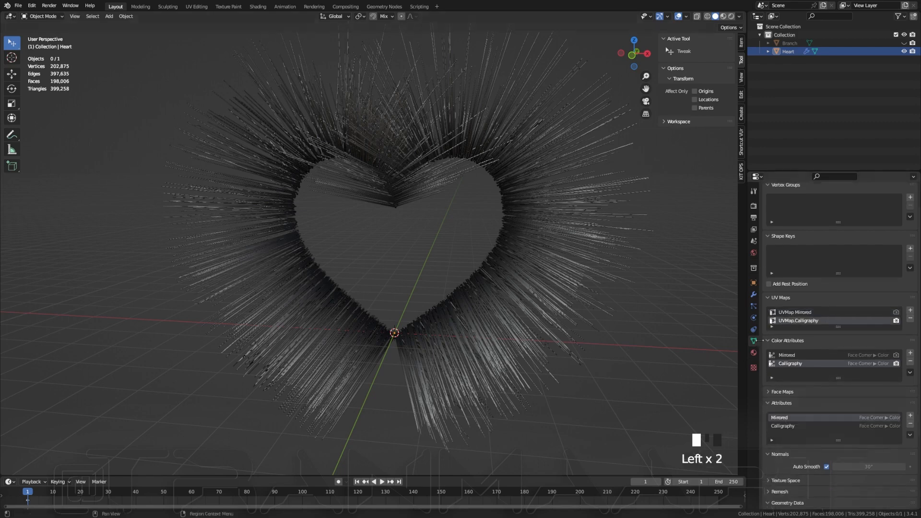
Step: Duplicate the heart in place and apply Visual Geometry to Mesh to the copy
{"action": "left_click", "coordinate": [514, 168]}
{"action": "key", "text": "shift+d"}
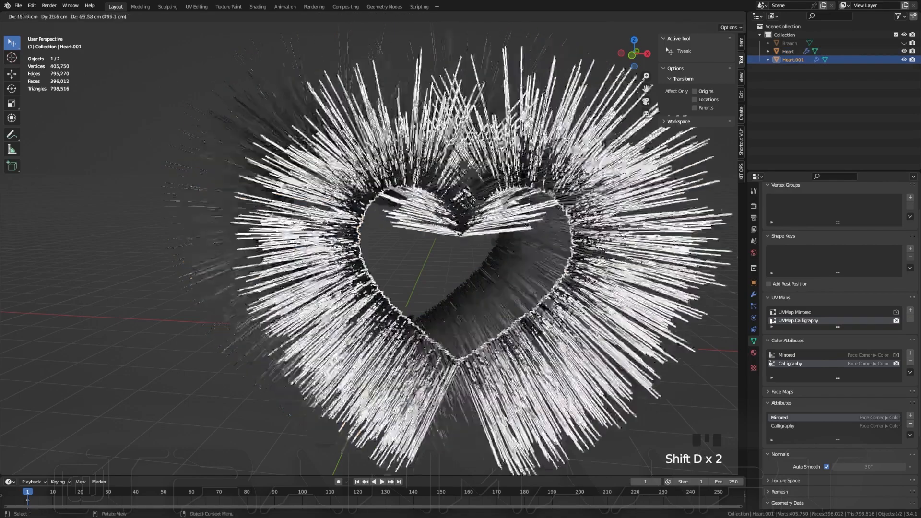
{"action": "right_click", "coordinate": [589, 231]}
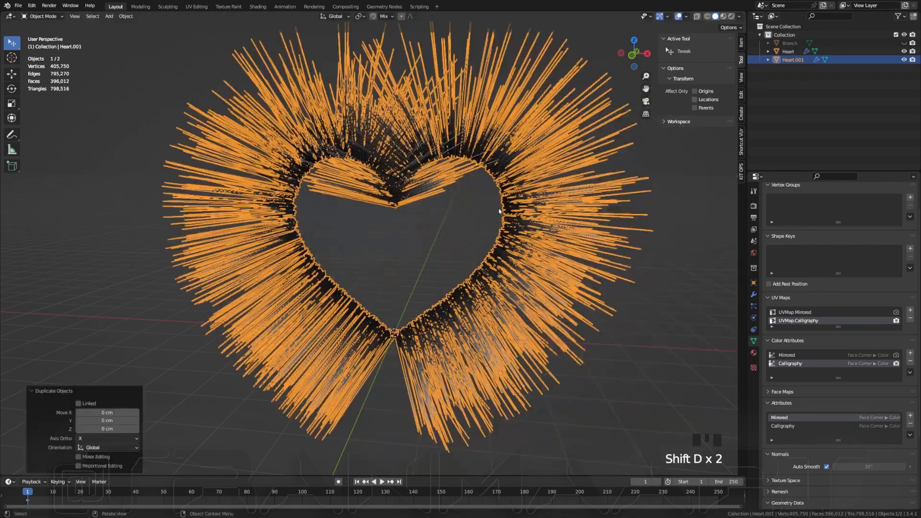
{"action": "key", "text": "ctrl+a"}
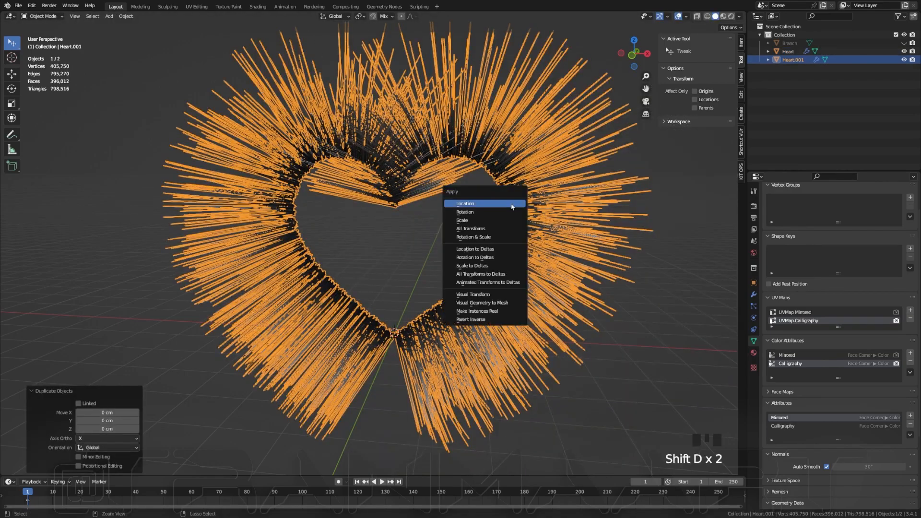
{"action": "left_click", "coordinate": [506, 307]}
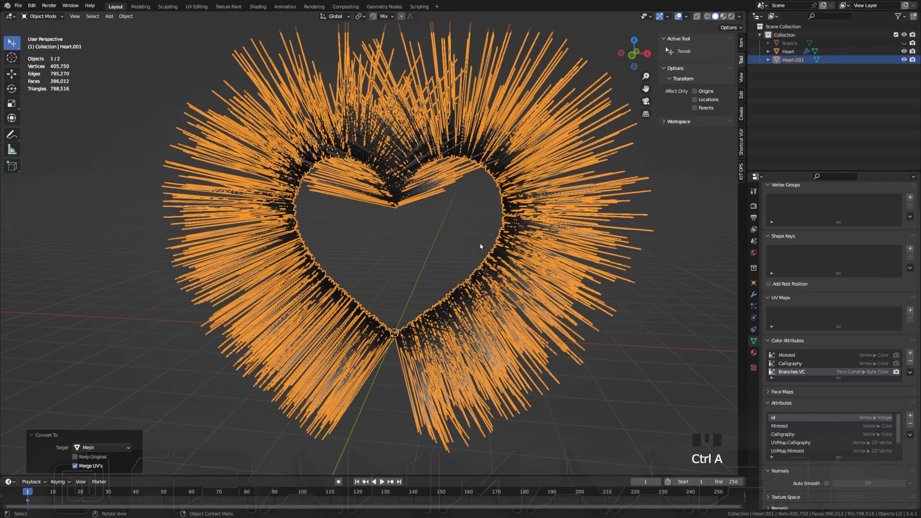
Step: Move the converted heart copy about 1079 cm along negative X, beside the original
{"action": "key", "text": "g"}
{"action": "left_click", "coordinate": [211, 125]}
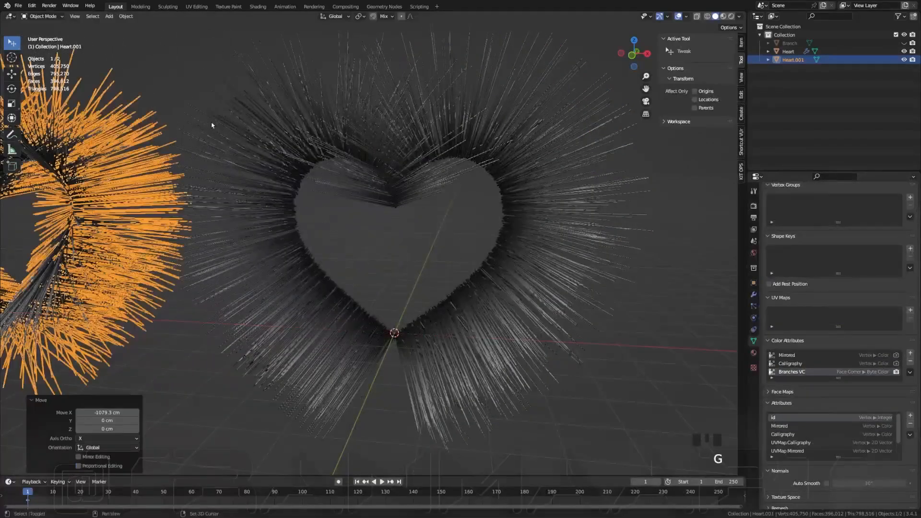
{"action": "middle_click_drag", "start_coordinate": [212, 125], "coordinate": [493, 101], "text": "shift"}
{"action": "scroll", "coordinate": [415, 192], "scroll_direction": "up", "scroll_amount": 2}
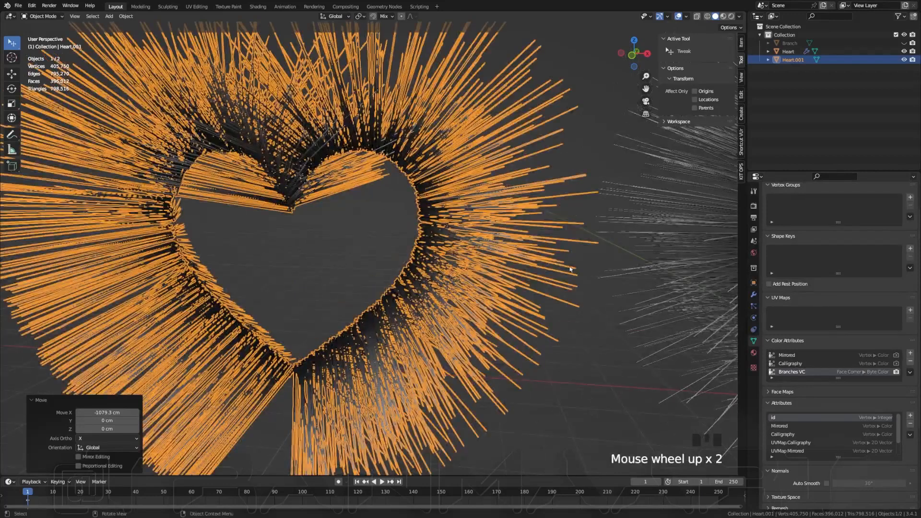
Step: Compare the Mirrored, Calligraphy and Branches VC color attributes on the converted heart by activating each in turn
{"action": "left_click", "coordinate": [792, 365]}
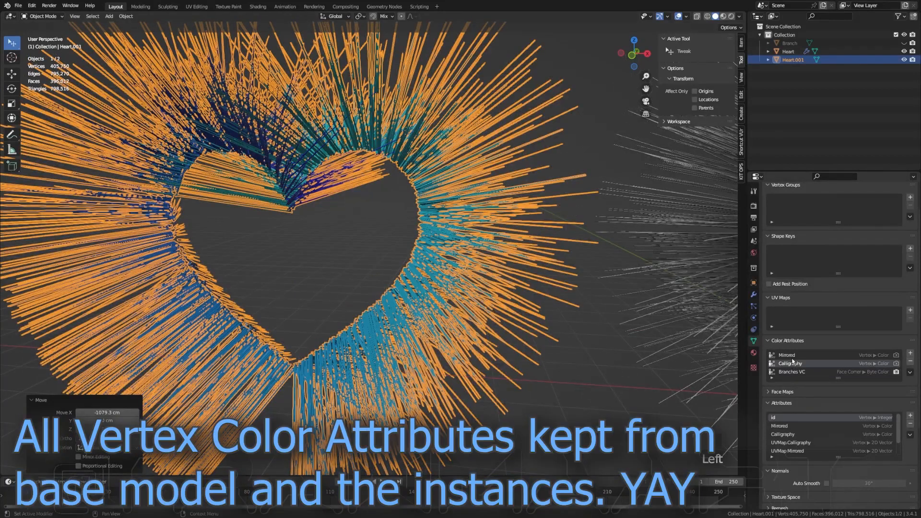
{"action": "left_click", "coordinate": [786, 355]}
{"action": "left_click", "coordinate": [346, 258]}
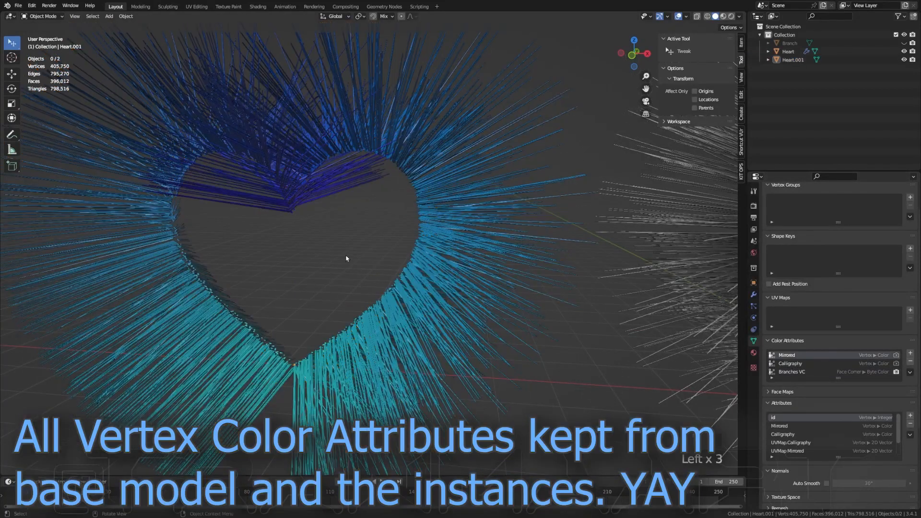
{"action": "left_click", "coordinate": [797, 365]}
{"action": "left_click", "coordinate": [795, 374]}
{"action": "left_click", "coordinate": [793, 364]}
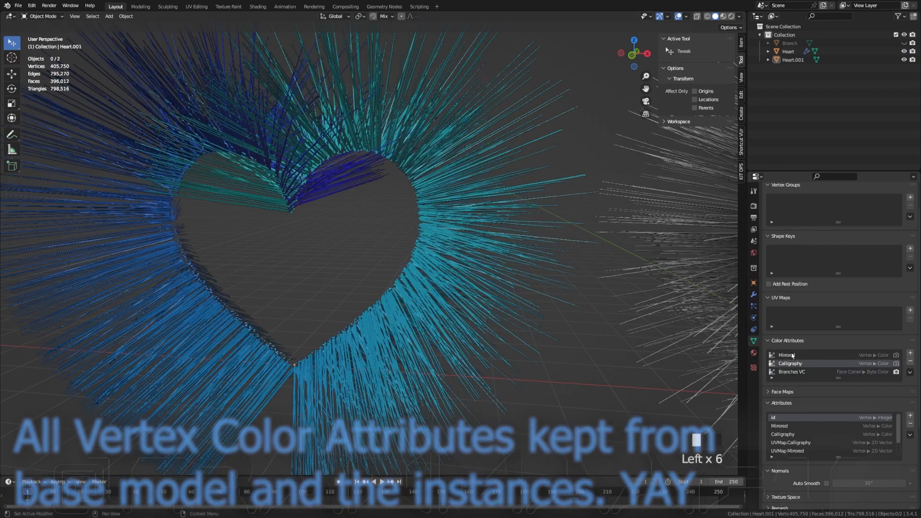
{"action": "left_click", "coordinate": [792, 356]}
{"action": "left_click", "coordinate": [793, 364]}
{"action": "left_click", "coordinate": [793, 372]}
{"action": "left_click", "coordinate": [791, 356]}
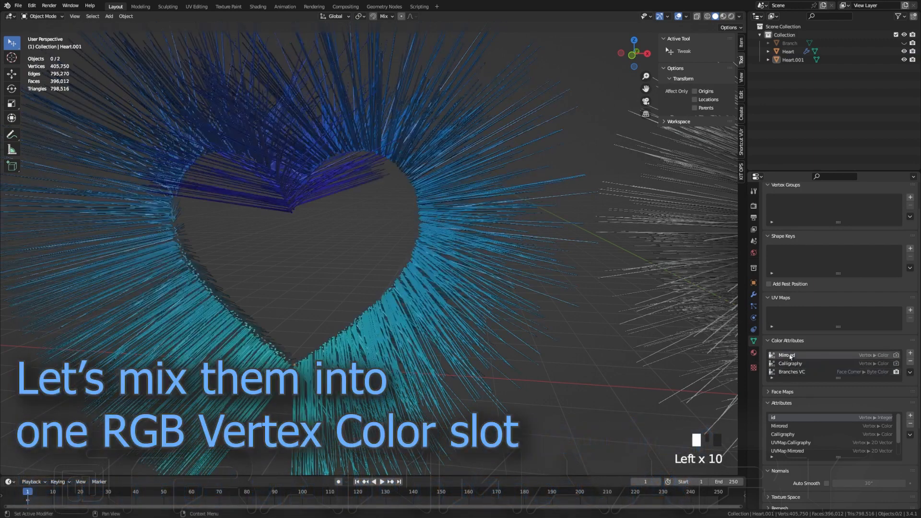
{"action": "left_click", "coordinate": [793, 363]}
{"action": "left_click", "coordinate": [795, 373]}
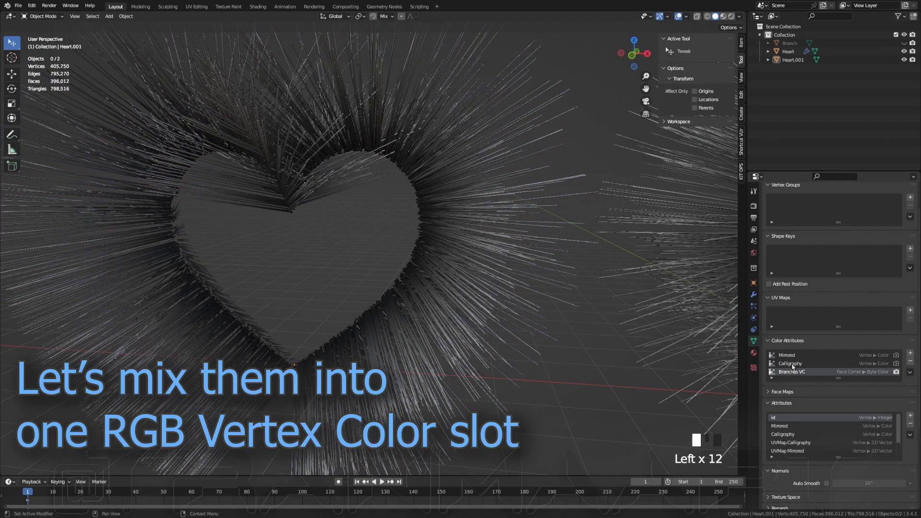
{"action": "left_click", "coordinate": [793, 366]}
{"action": "left_click", "coordinate": [793, 355]}
{"action": "left_click", "coordinate": [793, 363]}
{"action": "left_click", "coordinate": [793, 372]}
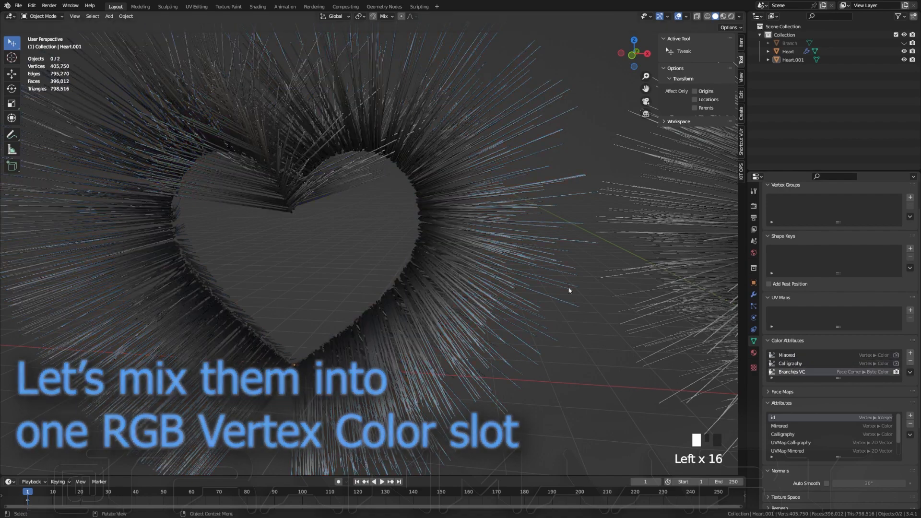
Step: Hide the original Heart object in the viewport
{"action": "middle_click_drag", "start_coordinate": [569, 290], "coordinate": [282, 197]}
{"action": "scroll", "coordinate": [283, 205], "scroll_direction": "down", "scroll_amount": 5}
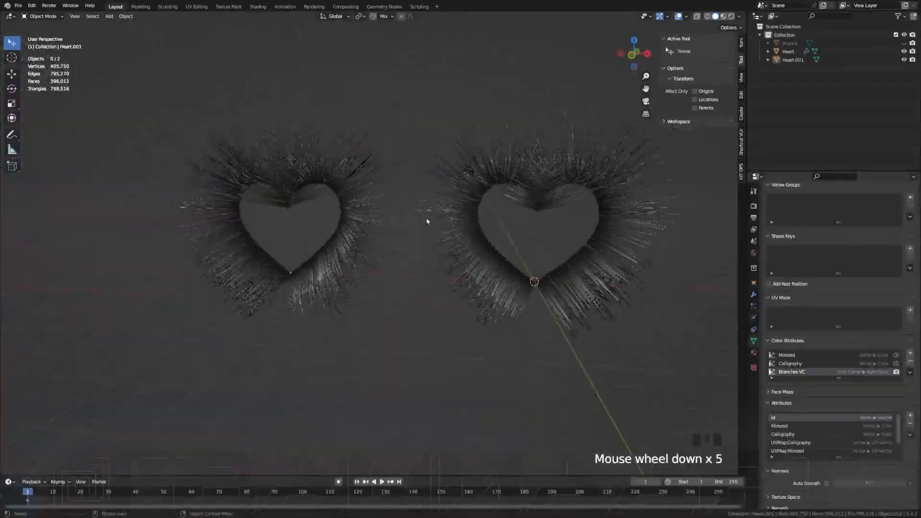
{"action": "middle_click_drag", "start_coordinate": [427, 221], "coordinate": [222, 258], "text": "shift"}
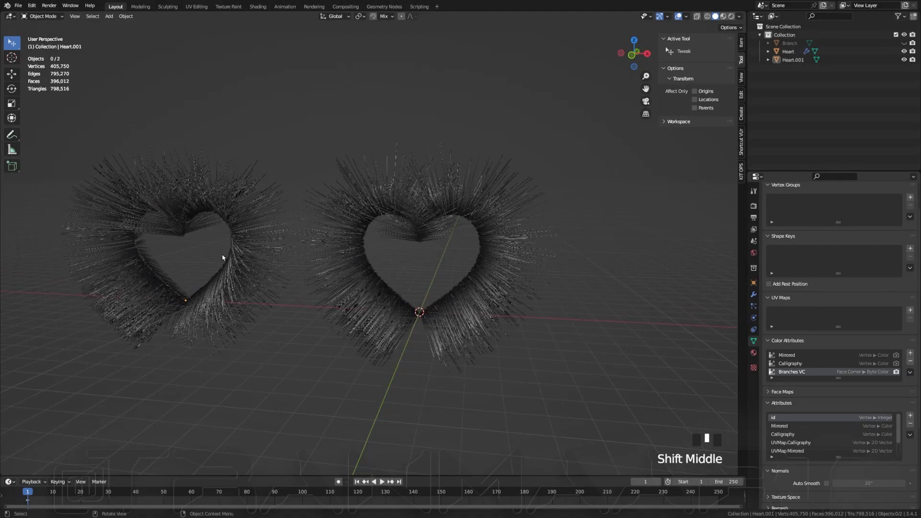
{"action": "left_click", "coordinate": [475, 215]}
{"action": "left_click", "coordinate": [903, 51]}
Step: Move the converted heart back to the world origin with its X location at 0 cm, and save the file
{"action": "left_click", "coordinate": [248, 225]}
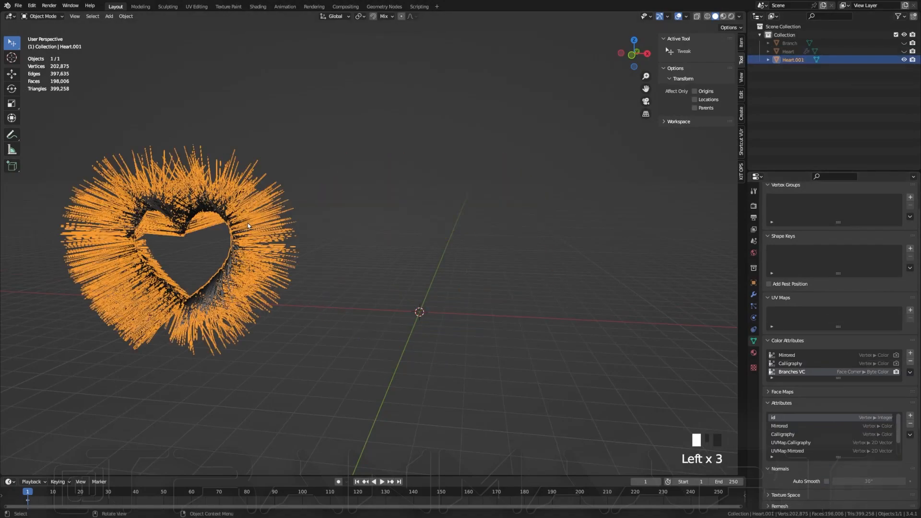
{"action": "key", "text": "g"}
{"action": "left_click", "coordinate": [525, 274]}
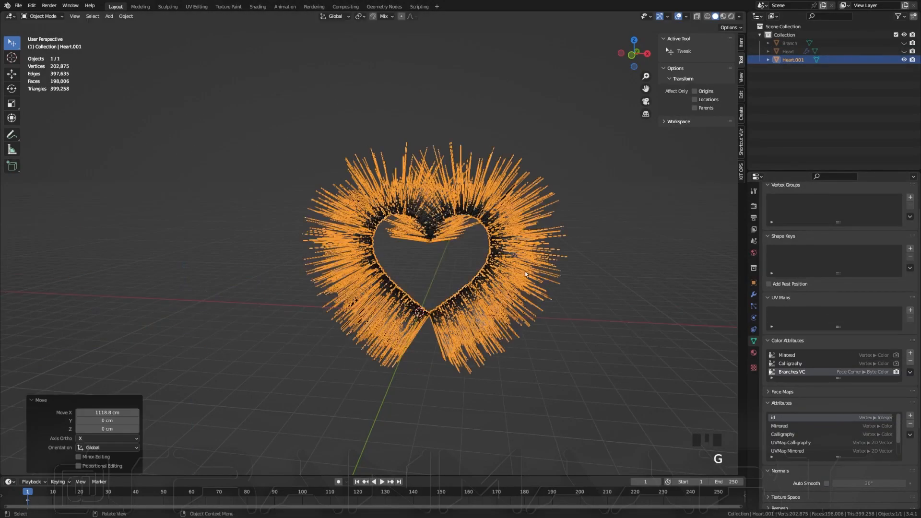
{"action": "left_click", "coordinate": [742, 42]}
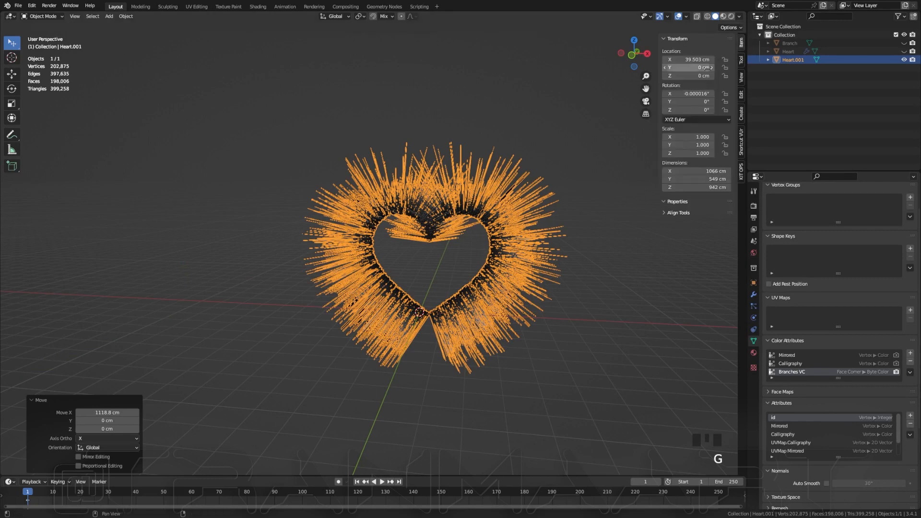
{"action": "double_click", "coordinate": [690, 59]}
{"action": "type", "text": "0"}
{"action": "key", "text": "Return"}
{"action": "left_click", "coordinate": [643, 321]}
{"action": "scroll", "coordinate": [456, 252], "scroll_direction": "up", "scroll_amount": 5}
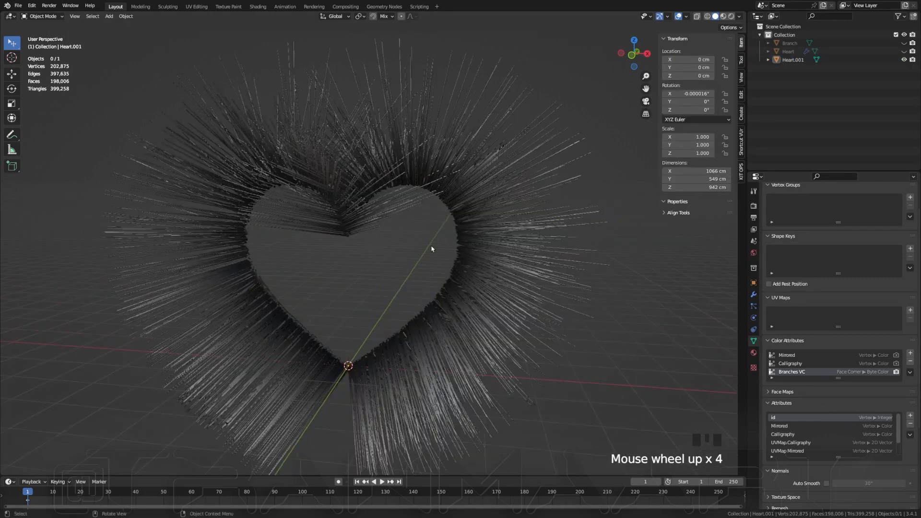
{"action": "key", "text": "ctrl+s"}
Step: Recheck the converted heart's color attributes one by one, leaving Branches VC active
{"action": "middle_click_drag", "start_coordinate": [431, 249], "coordinate": [447, 235]}
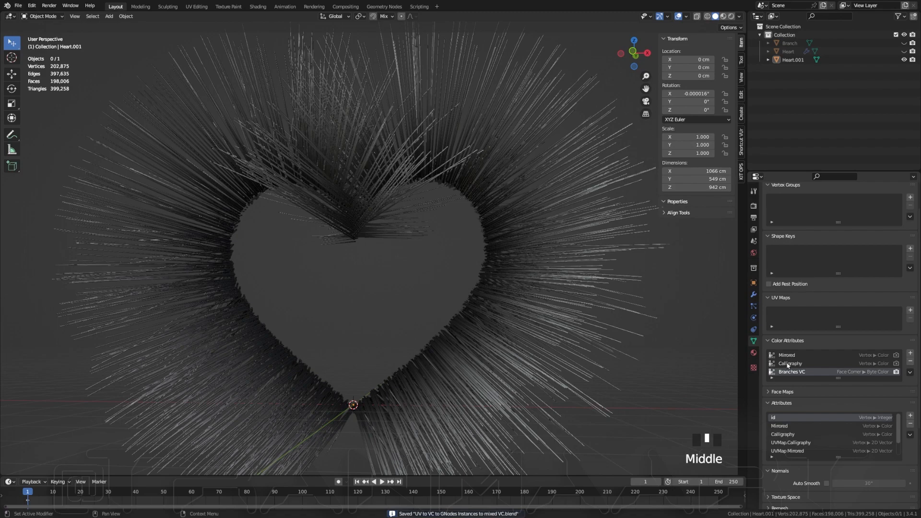
{"action": "left_click", "coordinate": [788, 364]}
{"action": "left_click", "coordinate": [788, 355]}
{"action": "left_click", "coordinate": [789, 364]}
{"action": "left_click", "coordinate": [790, 372]}
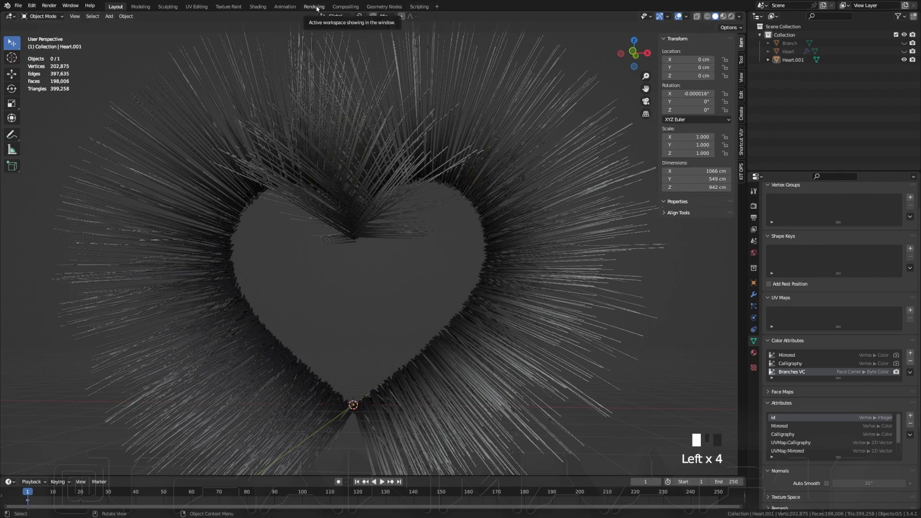
Step: Switch to the Shading workspace and add an Attribute node to the heart's material, placed before the Principled BSDF
{"action": "left_click", "coordinate": [257, 6]}
{"action": "middle_click_drag", "start_coordinate": [434, 211], "coordinate": [440, 190]}
{"action": "left_click", "coordinate": [462, 301]}
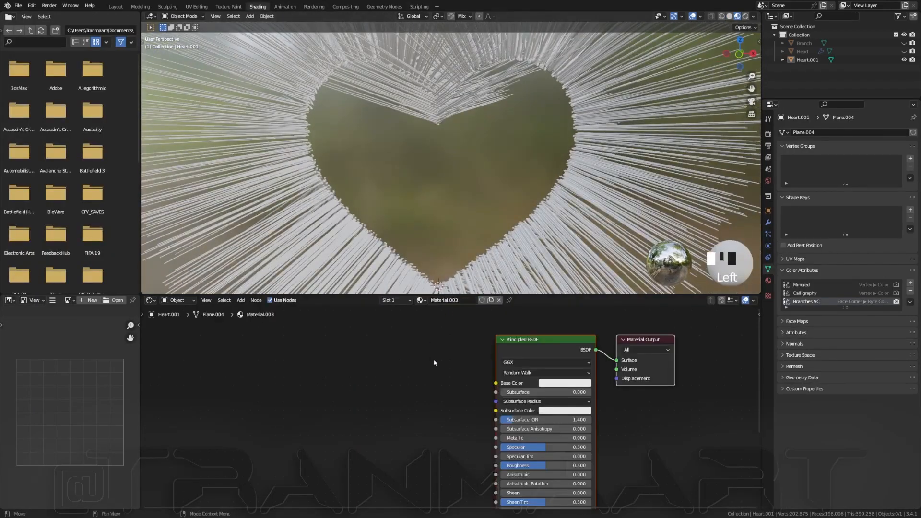
{"action": "middle_click_drag", "start_coordinate": [434, 363], "coordinate": [504, 389]}
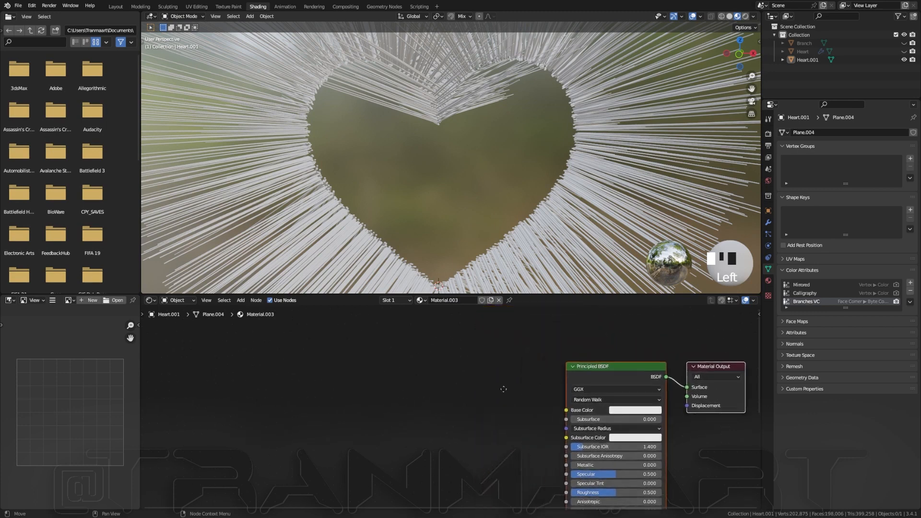
{"action": "key", "text": "shift+a"}
{"action": "left_click", "coordinate": [330, 383]}
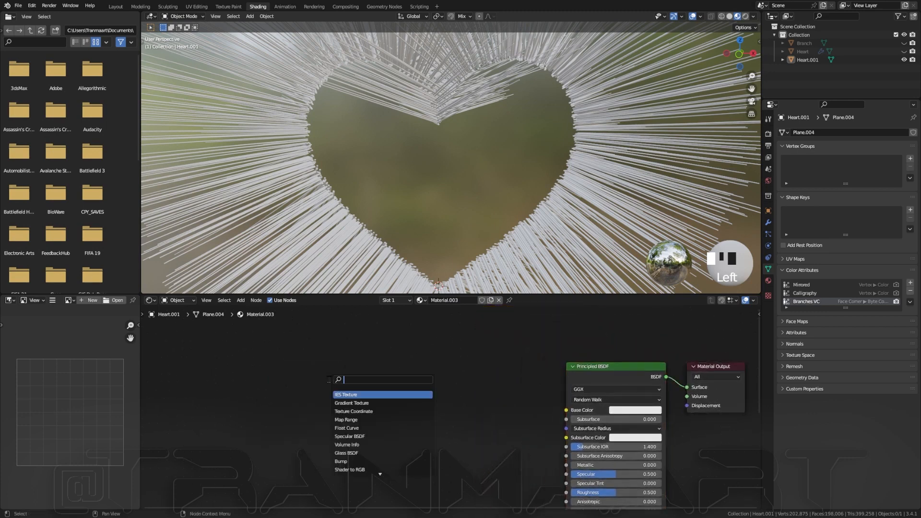
{"action": "type", "text": "attribute"}
{"action": "key", "text": "Return"}
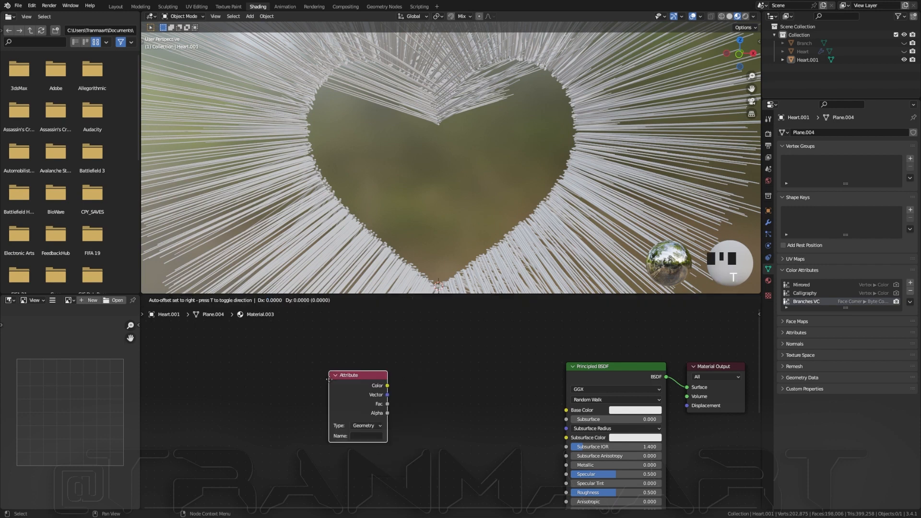
{"action": "left_click", "coordinate": [280, 366]}
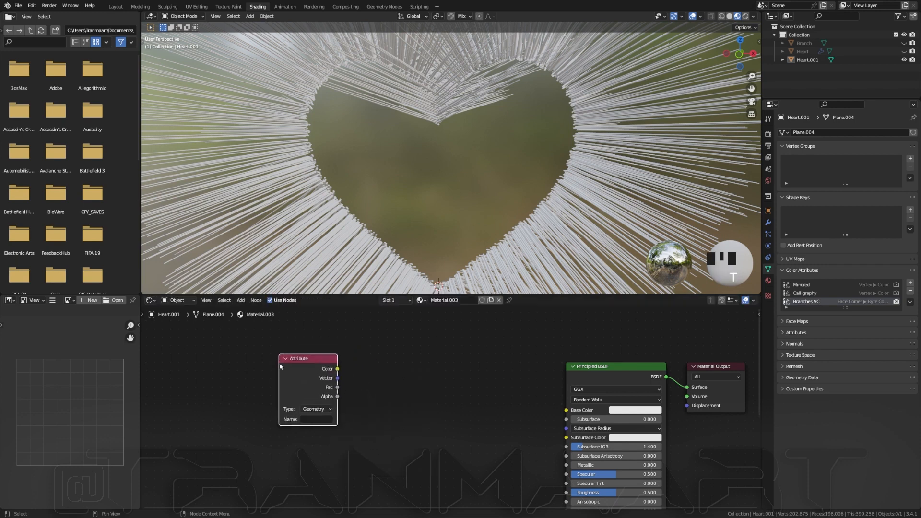
Step: Copy the Branches VC color attribute's name into the Attribute node's Name
{"action": "double_click", "coordinate": [815, 302]}
{"action": "key", "text": "Left"}
{"action": "key", "text": "Left"}
{"action": "key", "text": "Left"}
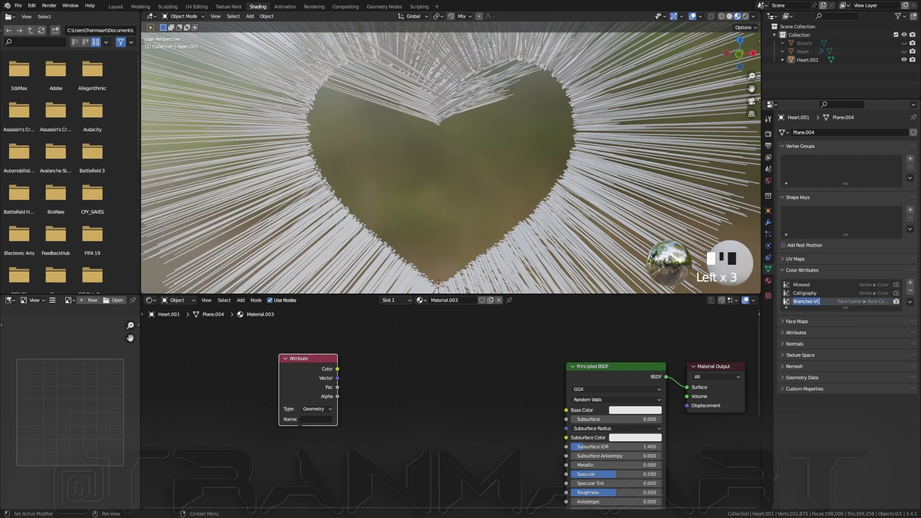
{"action": "left_click", "coordinate": [313, 423]}
{"action": "type", "text": "Branches VC"}
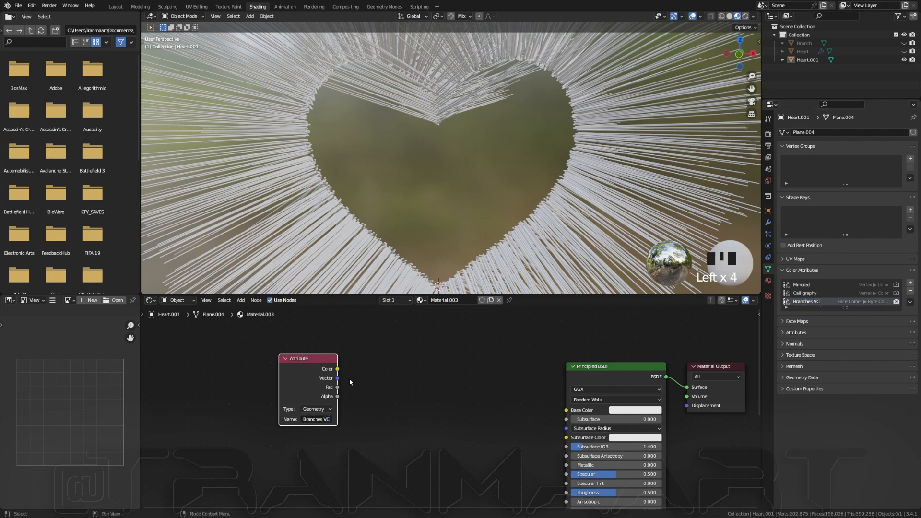
Step: Link the Branches VC Attribute node's Color output to the Principled BSDF's Emission input
{"action": "middle_click_drag", "start_coordinate": [350, 382], "coordinate": [323, 336]}
{"action": "left_click_drag", "start_coordinate": [299, 318], "coordinate": [377, 345]}
{"action": "middle_click_drag", "start_coordinate": [504, 466], "coordinate": [471, 413]}
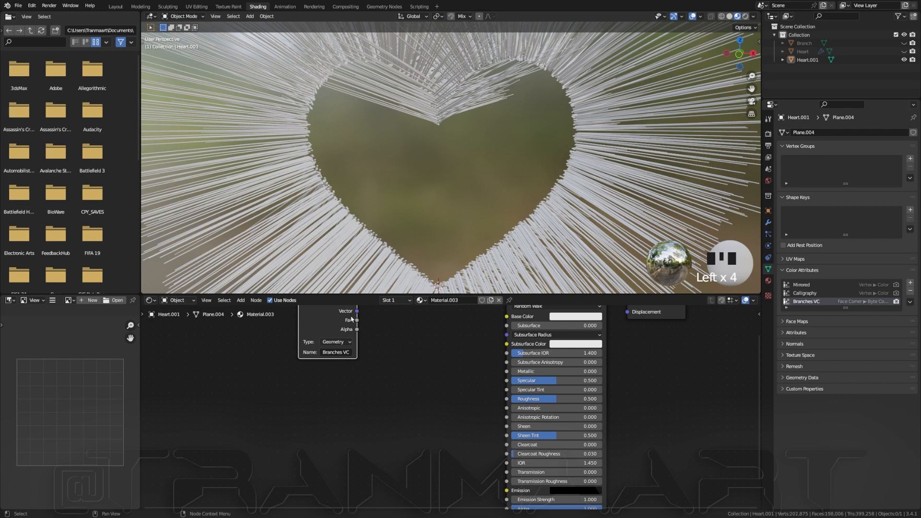
{"action": "middle_click_drag", "start_coordinate": [352, 319], "coordinate": [349, 333]}
{"action": "left_click_drag", "start_coordinate": [354, 315], "coordinate": [503, 445]}
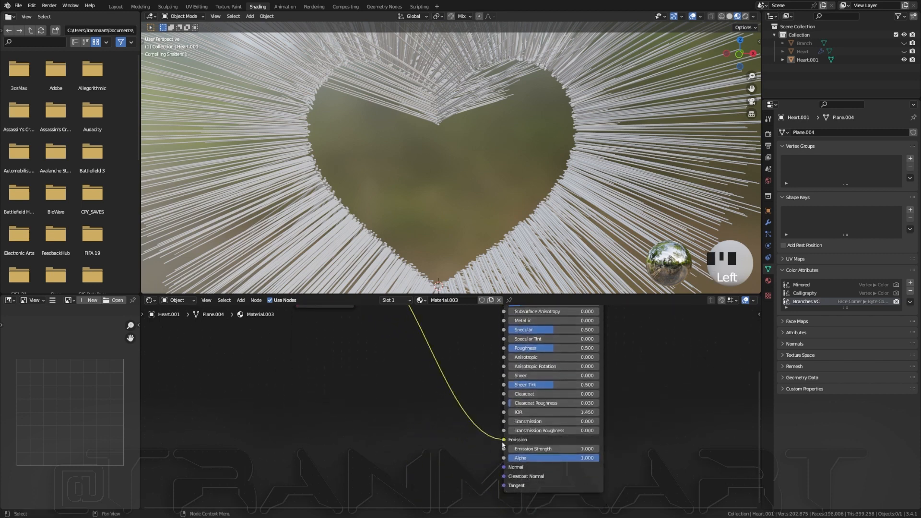
{"action": "middle_click_drag", "start_coordinate": [430, 375], "coordinate": [433, 411]}
{"action": "left_click", "coordinate": [754, 17]}
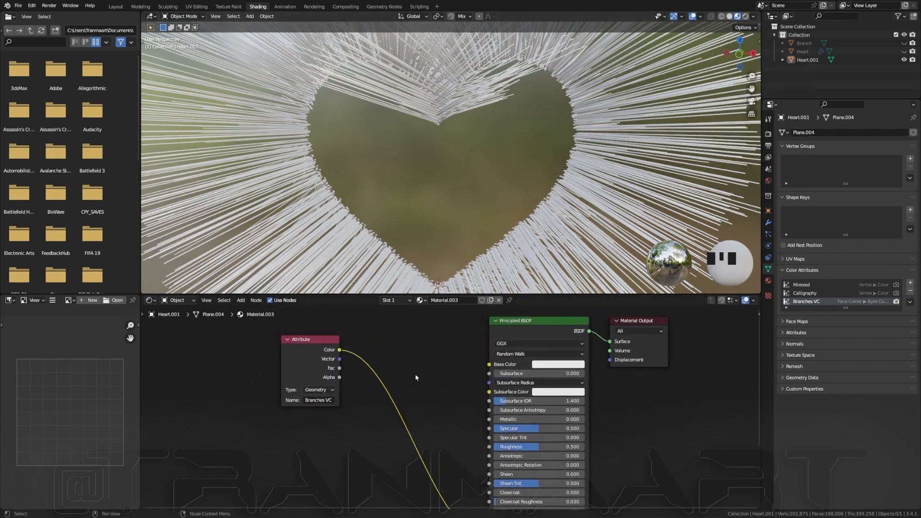
Step: Link the Branches VC attribute's Color output to Base Color and remove its link to Emission
{"action": "middle_click_drag", "start_coordinate": [418, 388], "coordinate": [401, 378]}
{"action": "left_click_drag", "start_coordinate": [322, 340], "coordinate": [472, 354]}
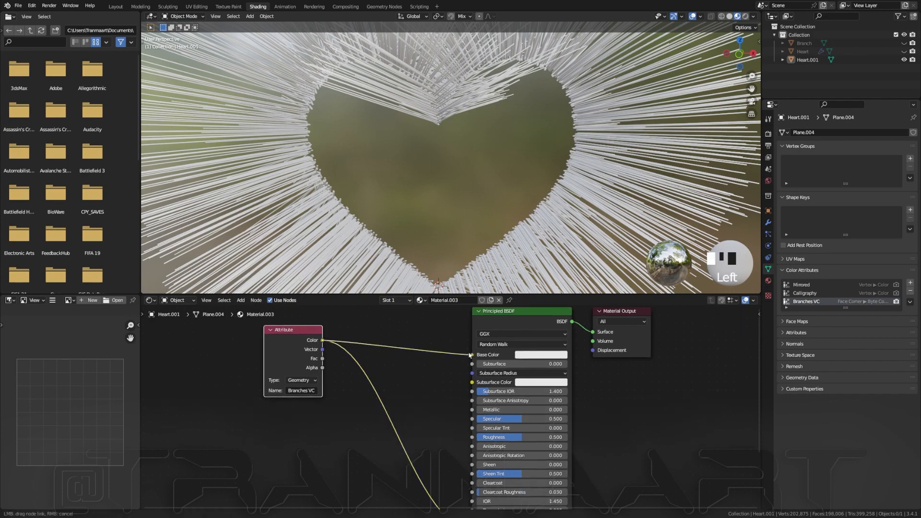
{"action": "middle_click_drag", "start_coordinate": [425, 423], "coordinate": [432, 368]}
{"action": "middle_click_drag", "start_coordinate": [478, 473], "coordinate": [488, 451]}
{"action": "left_click_drag", "start_coordinate": [489, 452], "coordinate": [445, 475]}
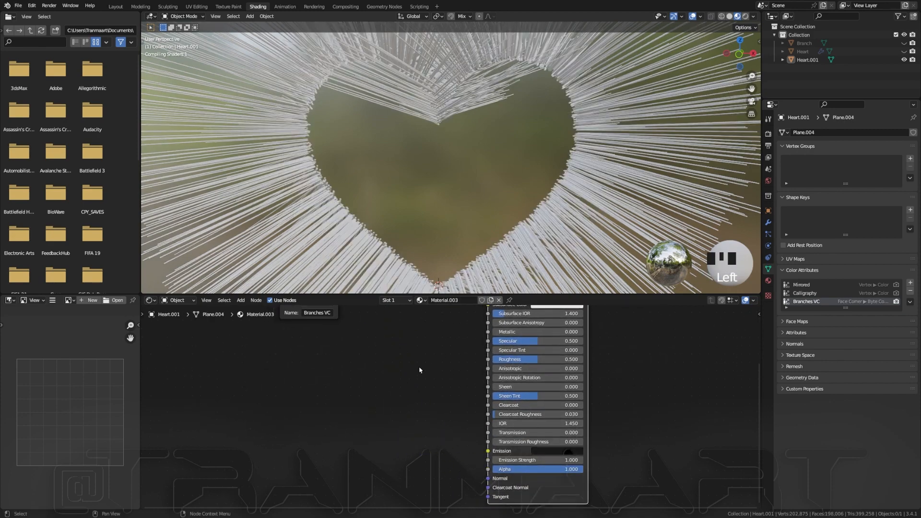
{"action": "middle_click_drag", "start_coordinate": [422, 373], "coordinate": [430, 494]}
Step: Move the Branches VC Attribute node farther from the Principled BSDF and inspect the shaded branches on the heart
{"action": "left_click", "coordinate": [318, 384]}
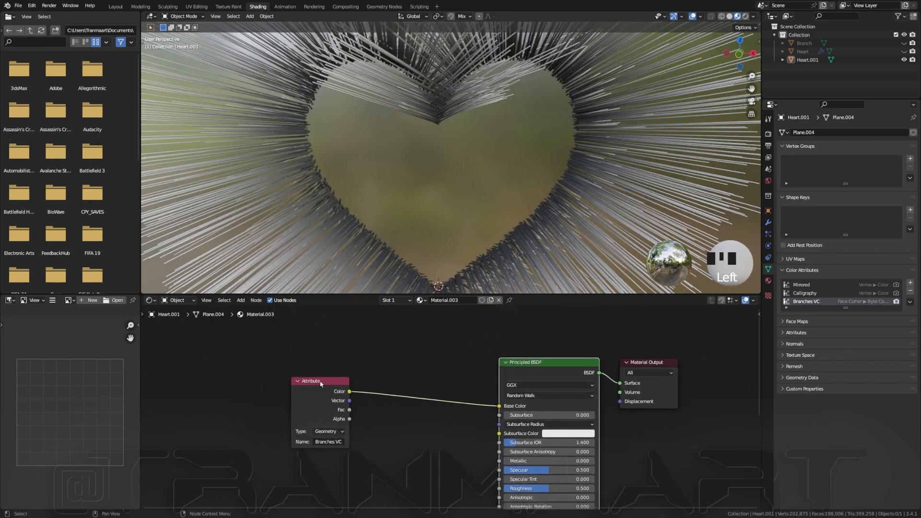
{"action": "left_click_drag", "start_coordinate": [318, 384], "coordinate": [290, 384]}
{"action": "middle_click_drag", "start_coordinate": [388, 383], "coordinate": [378, 356]}
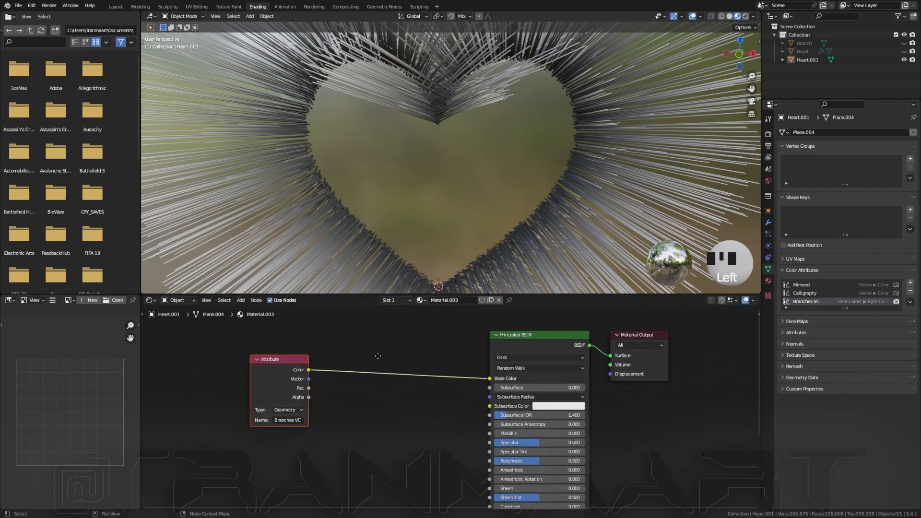
{"action": "scroll", "coordinate": [470, 121], "scroll_direction": "down", "scroll_amount": 3}
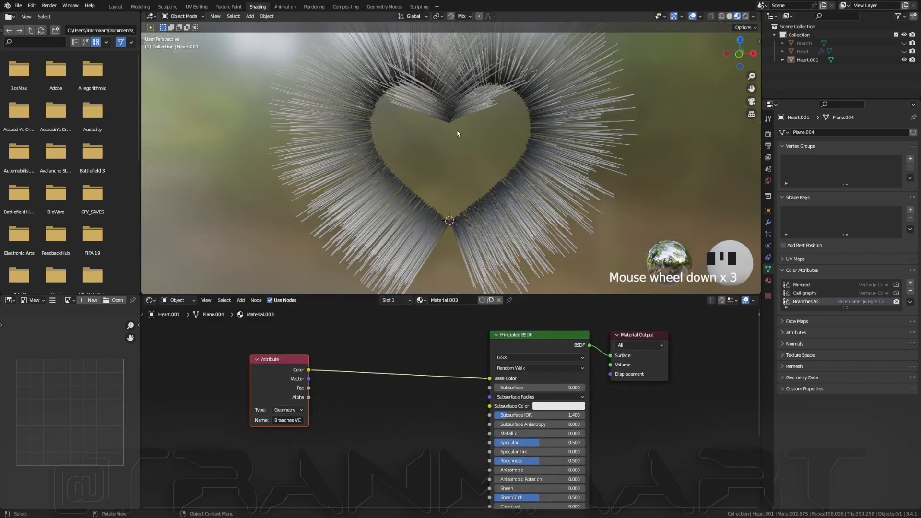
{"action": "mouse_move", "coordinate": [456, 134]}
{"action": "middle_mouse_down"}
{"action": "mouse_move", "coordinate": [390, 128]}
{"action": "mouse_move", "coordinate": [452, 137]}
{"action": "middle_mouse_up"}
{"action": "scroll", "coordinate": [455, 149], "scroll_direction": "up", "scroll_amount": 2}
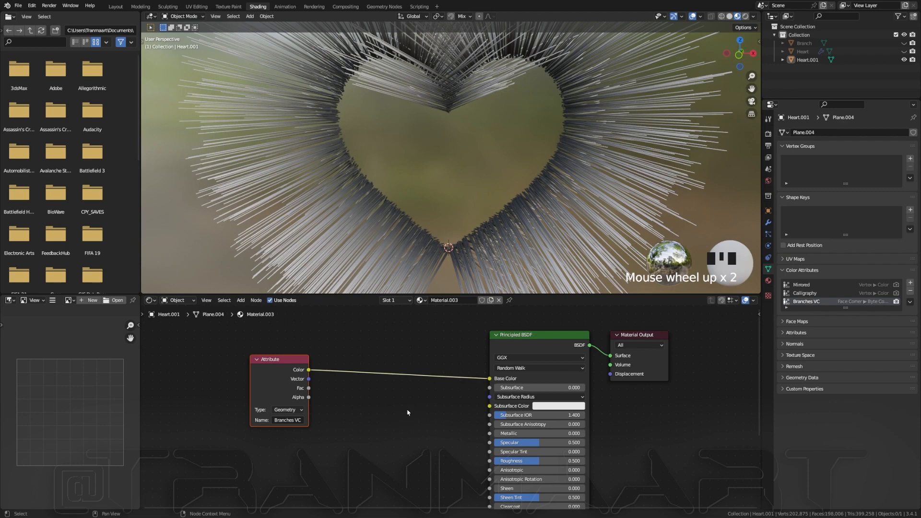
{"action": "scroll", "coordinate": [314, 409], "scroll_direction": "up", "scroll_amount": 1}
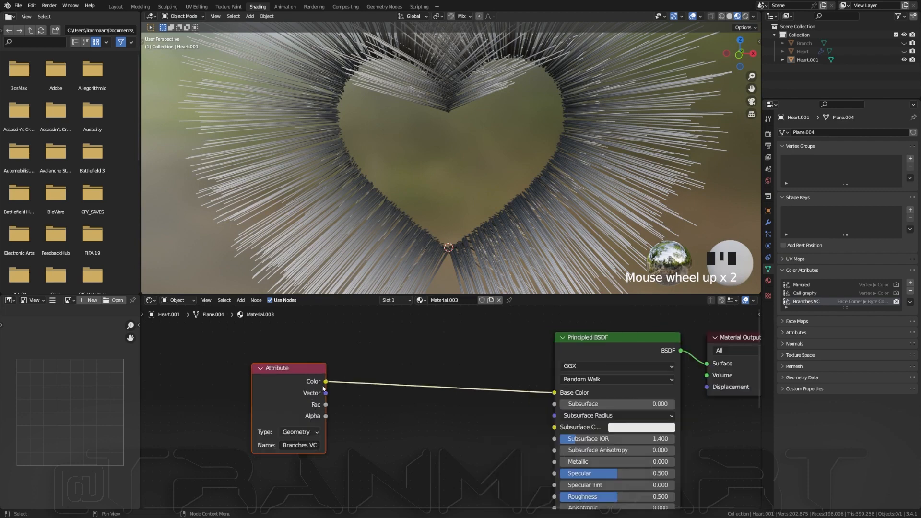
{"action": "scroll", "coordinate": [368, 409], "scroll_direction": "down", "scroll_amount": 1}
Step: Duplicate the Branches VC Attribute node below the original and set the copy's attribute name to Calligraphy
{"action": "left_click", "coordinate": [308, 365]}
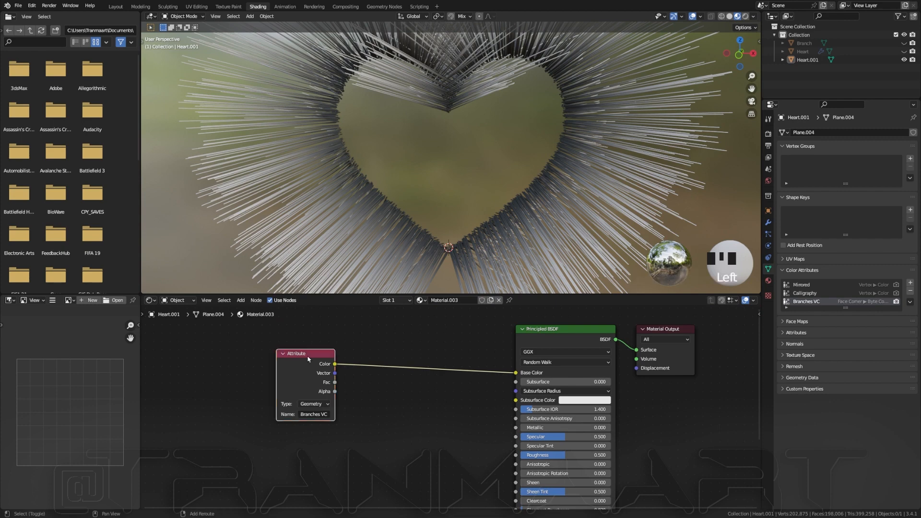
{"action": "key", "text": "shift+d"}
{"action": "left_click", "coordinate": [341, 481]}
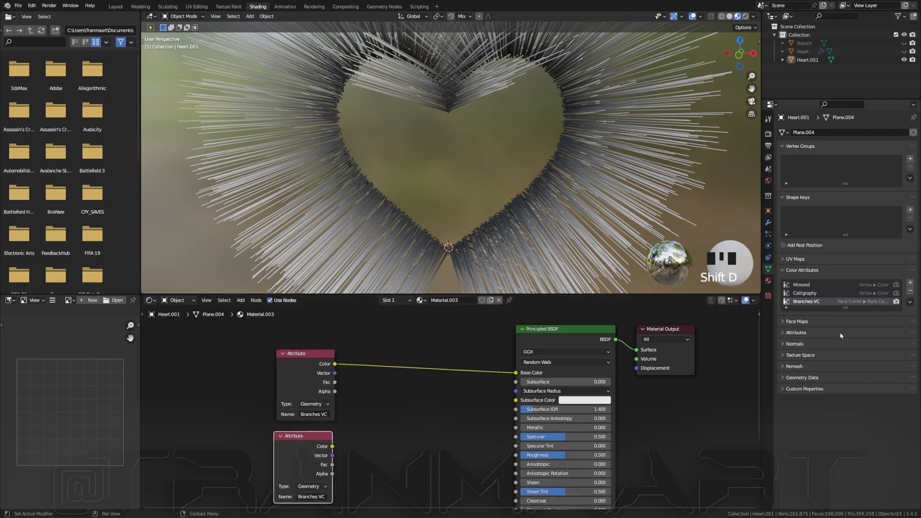
{"action": "double_click", "coordinate": [811, 294]}
{"action": "key", "text": "Left"}
{"action": "key", "text": "Left"}
{"action": "key", "text": "Left"}
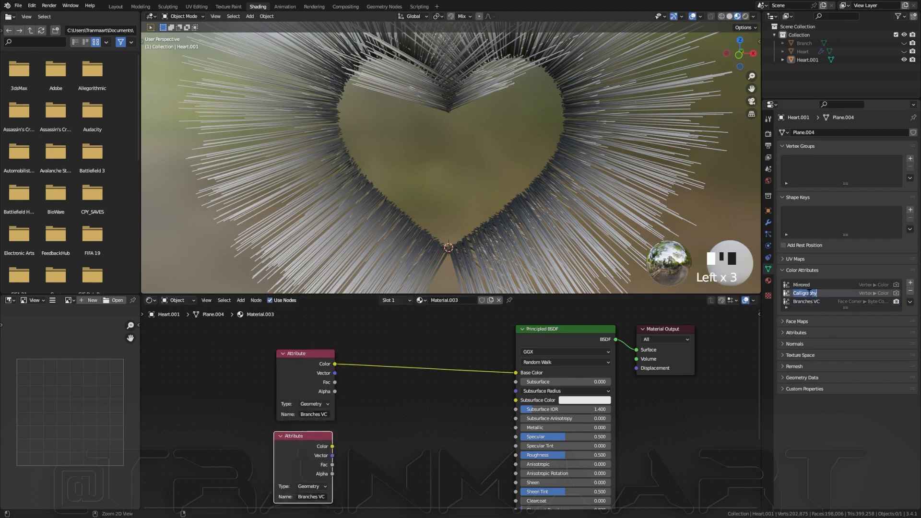
{"action": "left_click", "coordinate": [324, 497]}
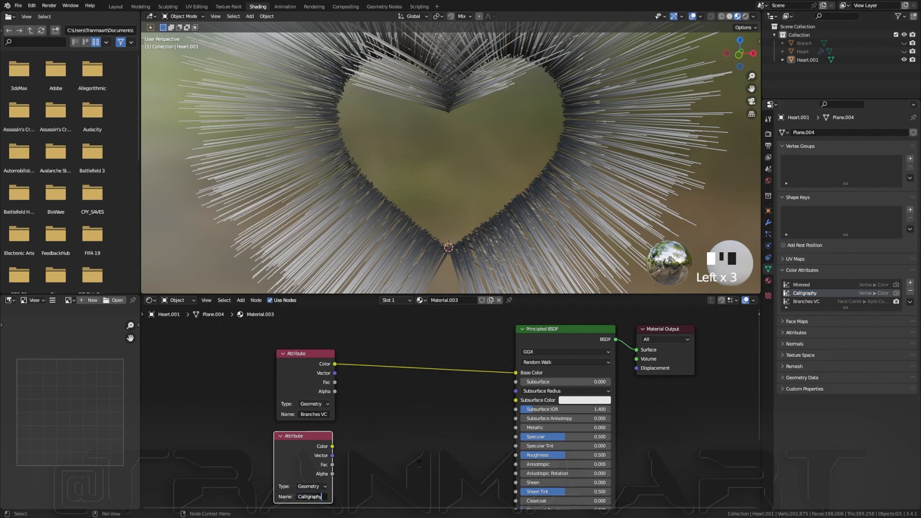
Step: Link the Calligraphy attribute's Color output to Base Color and inspect it on the heart
{"action": "left_click_drag", "start_coordinate": [333, 447], "coordinate": [516, 373]}
{"action": "middle_click_drag", "start_coordinate": [410, 418], "coordinate": [408, 405]}
{"action": "middle_click_drag", "start_coordinate": [432, 173], "coordinate": [439, 148]}
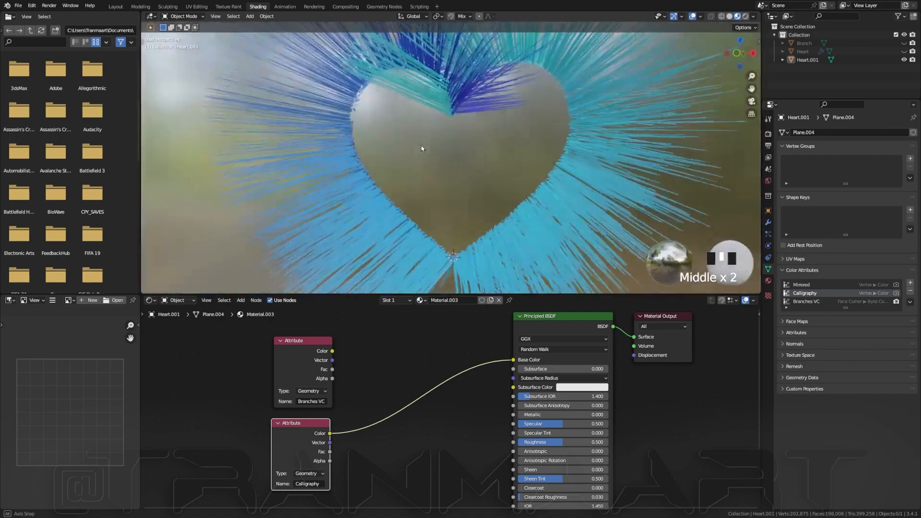
Step: Duplicate the Calligraphy Attribute node below it and set the copy's attribute name to Mirrored
{"action": "key", "text": "shift+d"}
{"action": "left_click", "coordinate": [329, 452]}
{"action": "middle_click_drag", "start_coordinate": [346, 486], "coordinate": [356, 446]}
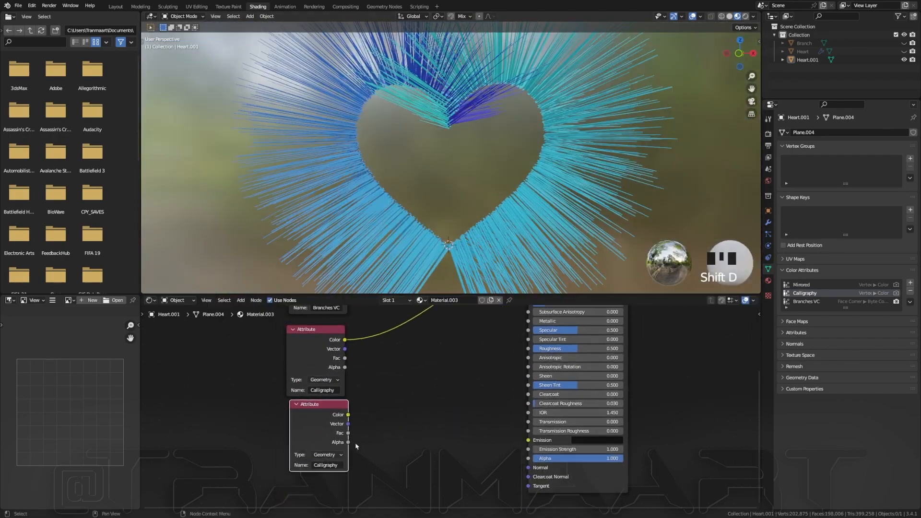
{"action": "triple_click", "coordinate": [808, 286]}
{"action": "key", "text": "ctrl+c"}
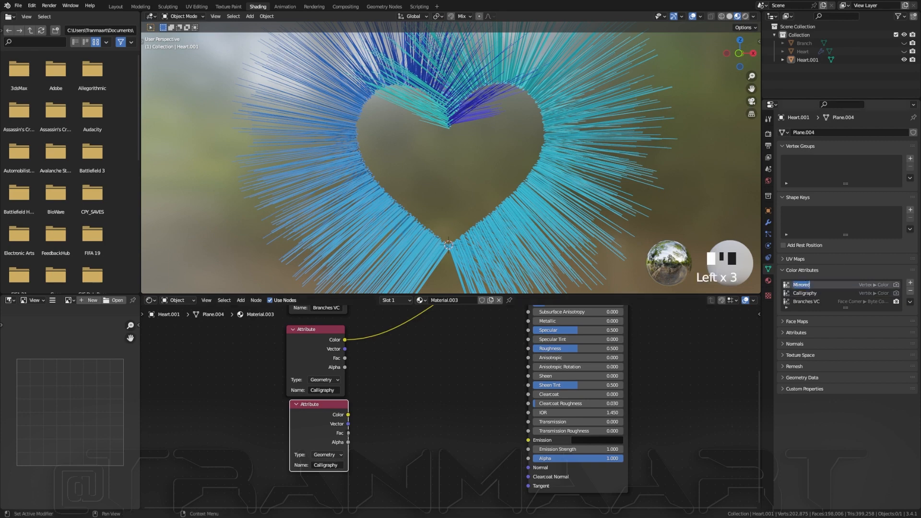
{"action": "left_click", "coordinate": [314, 465]}
{"action": "key", "text": "ctrl+v"}
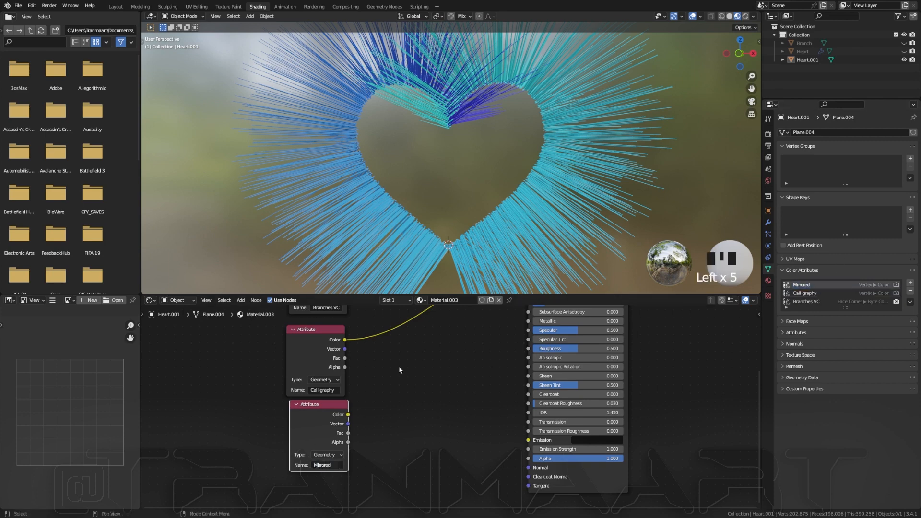
Step: Link the Mirrored attribute's Color output to Base Color, inspect it on the heart, and save the file
{"action": "middle_click_drag", "start_coordinate": [400, 370], "coordinate": [371, 453]}
{"action": "left_click_drag", "start_coordinate": [326, 492], "coordinate": [507, 343]}
{"action": "mouse_move", "coordinate": [445, 176]}
{"action": "middle_mouse_down"}
{"action": "mouse_move", "coordinate": [471, 182]}
{"action": "mouse_move", "coordinate": [442, 177]}
{"action": "mouse_move", "coordinate": [449, 244]}
{"action": "mouse_move", "coordinate": [448, 169]}
{"action": "mouse_move", "coordinate": [449, 177]}
{"action": "middle_mouse_up"}
{"action": "left_click", "coordinate": [397, 341]}
{"action": "middle_click_drag", "start_coordinate": [397, 341], "coordinate": [389, 372]}
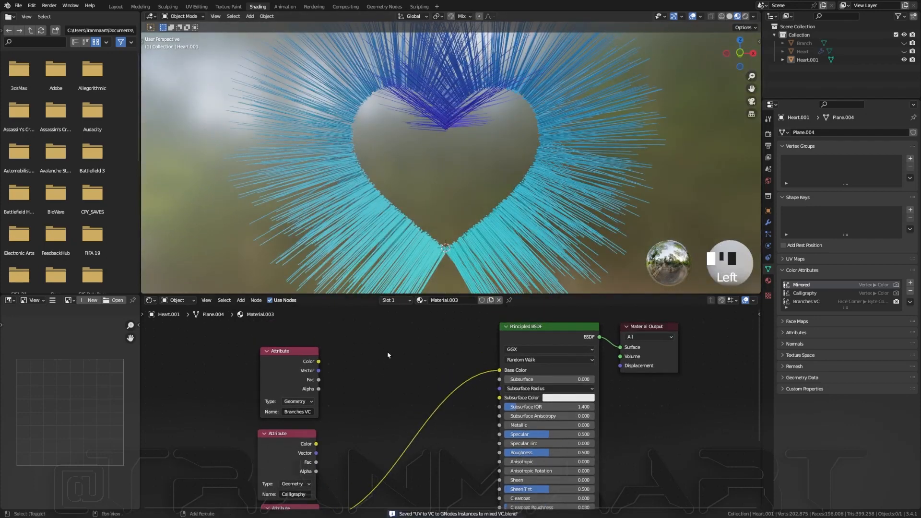
Step: Insert a Separate Color node in RGB mode into the link between the Mirrored attribute and Base Color
{"action": "key", "text": "shift+a"}
{"action": "left_click", "coordinate": [388, 353]}
{"action": "type", "text": "se"}
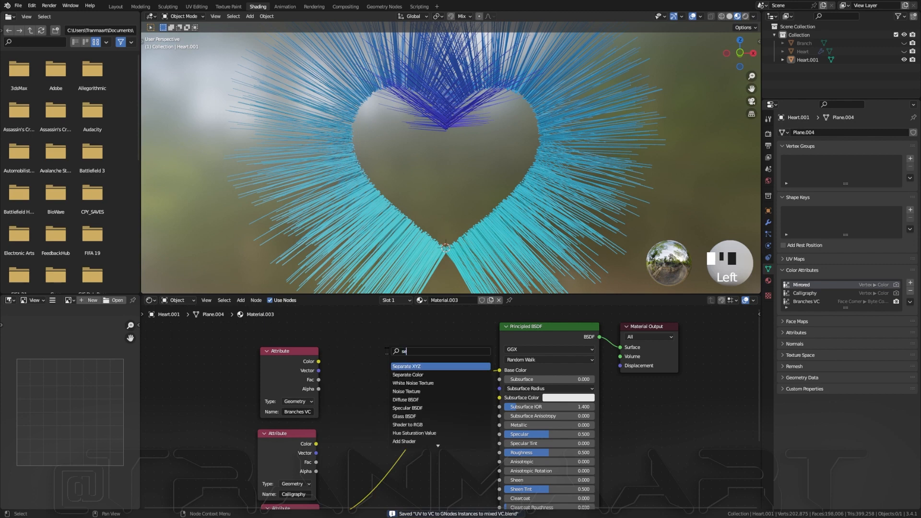
{"action": "type", "text": "parate"}
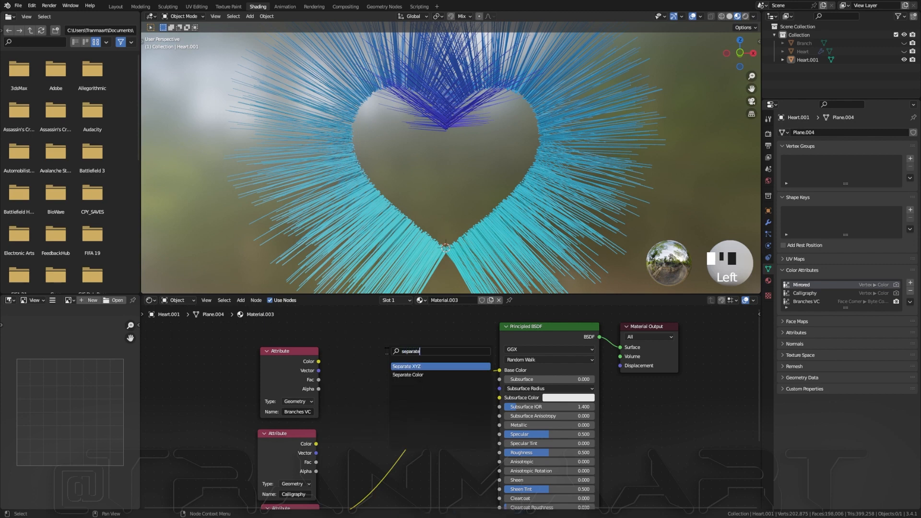
{"action": "key", "text": "Down"}
{"action": "key", "text": "Return"}
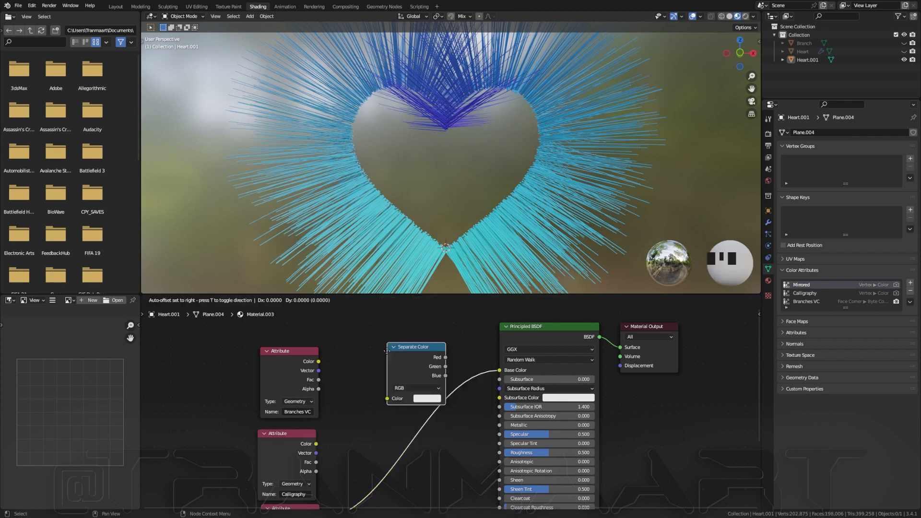
{"action": "left_click", "coordinate": [379, 433]}
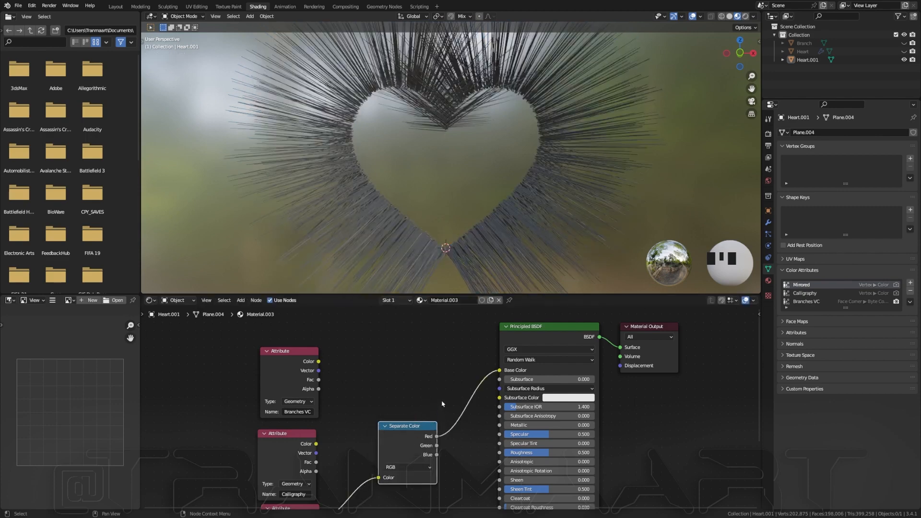
Step: Link the Separate Color node's Green output to Base Color and move the node down beside the Mirrored attribute
{"action": "left_click_drag", "start_coordinate": [437, 445], "coordinate": [499, 370]}
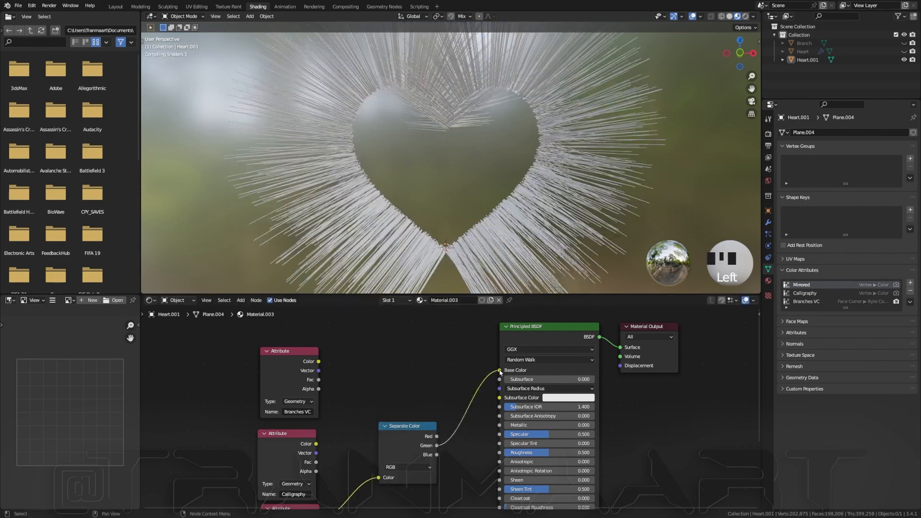
{"action": "mouse_move", "coordinate": [485, 159]}
{"action": "middle_mouse_down"}
{"action": "mouse_move", "coordinate": [482, 120]}
{"action": "mouse_move", "coordinate": [485, 151]}
{"action": "mouse_move", "coordinate": [485, 144]}
{"action": "middle_mouse_up"}
{"action": "middle_click_drag", "start_coordinate": [409, 431], "coordinate": [434, 386]}
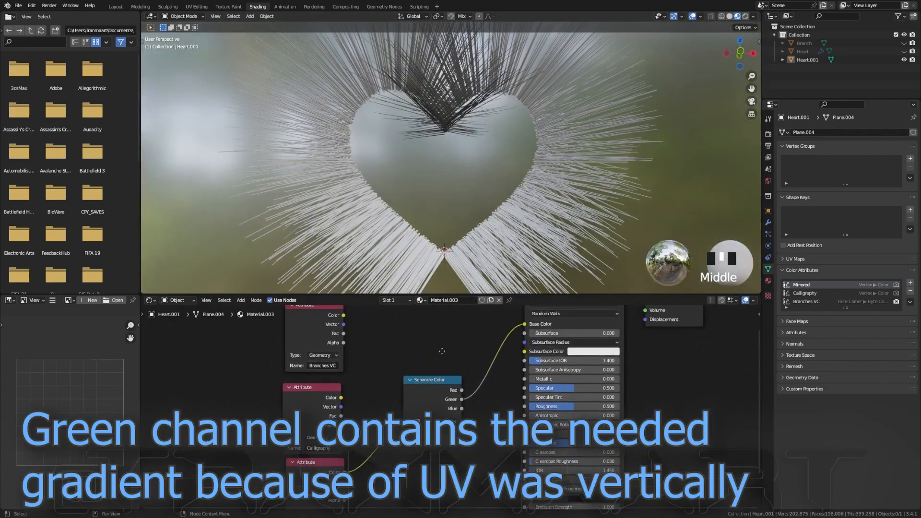
{"action": "left_click_drag", "start_coordinate": [434, 385], "coordinate": [429, 429]}
Step: Duplicate the Separate Color node, feed it the Calligraphy attribute's color, and link its Green output to Base Color
{"action": "key", "text": "shift+d"}
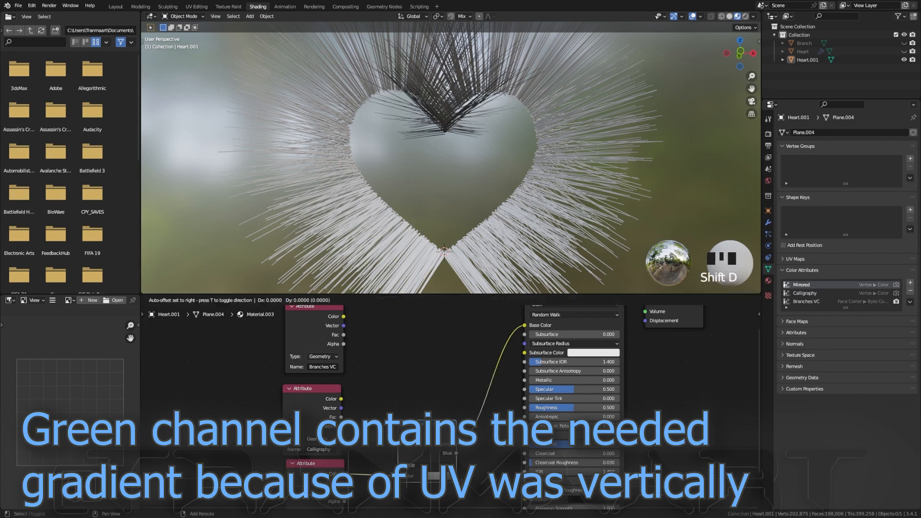
{"action": "left_click", "coordinate": [422, 347]}
{"action": "left_click_drag", "start_coordinate": [340, 399], "coordinate": [395, 399]}
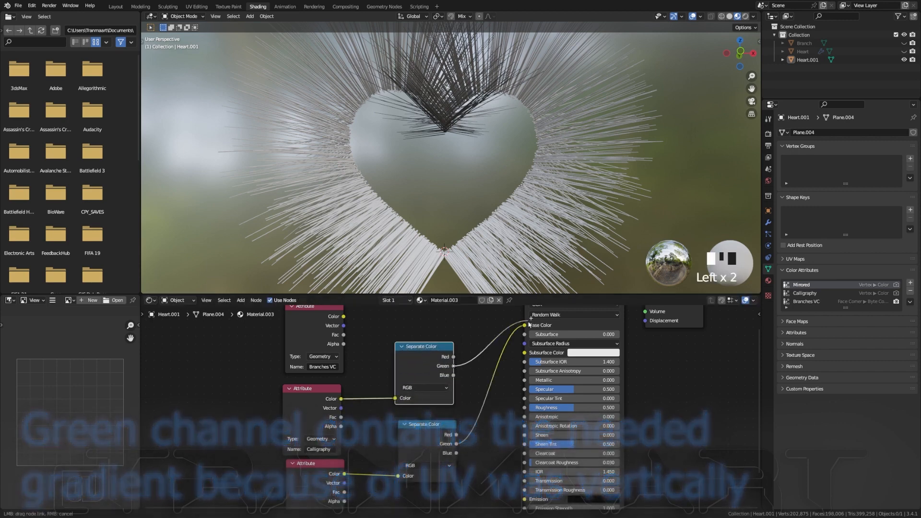
{"action": "left_click_drag", "start_coordinate": [453, 366], "coordinate": [525, 337]}
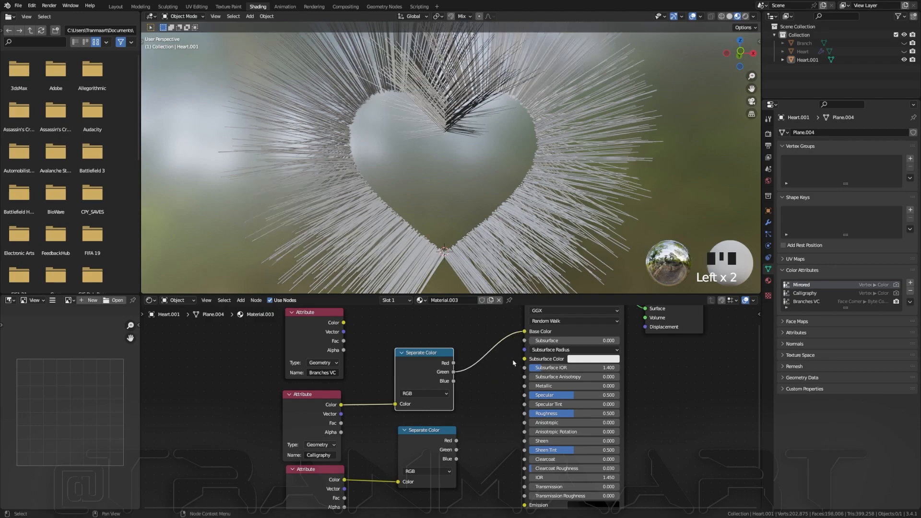
Step: Move the Branches VC Attribute node slightly away from the other Attribute nodes
{"action": "mouse_move", "coordinate": [441, 128]}
{"action": "middle_mouse_down"}
{"action": "mouse_move", "coordinate": [335, 123]}
{"action": "mouse_move", "coordinate": [222, 142]}
{"action": "mouse_move", "coordinate": [400, 138]}
{"action": "mouse_move", "coordinate": [427, 127]}
{"action": "mouse_move", "coordinate": [436, 144]}
{"action": "middle_mouse_up"}
{"action": "scroll", "coordinate": [432, 125], "scroll_direction": "up", "scroll_amount": 6}
{"action": "scroll", "coordinate": [438, 120], "scroll_direction": "down", "scroll_amount": 7}
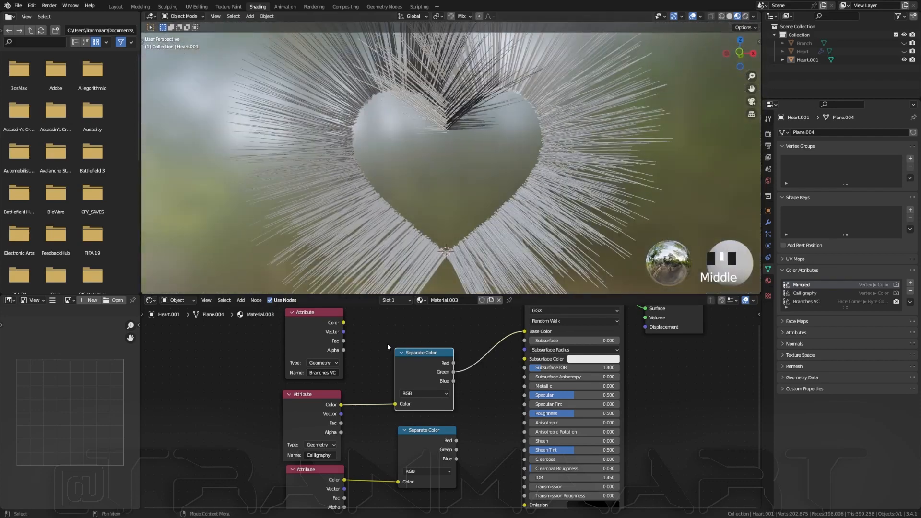
{"action": "middle_click_drag", "start_coordinate": [305, 320], "coordinate": [306, 366]}
{"action": "left_click_drag", "start_coordinate": [306, 366], "coordinate": [294, 351]}
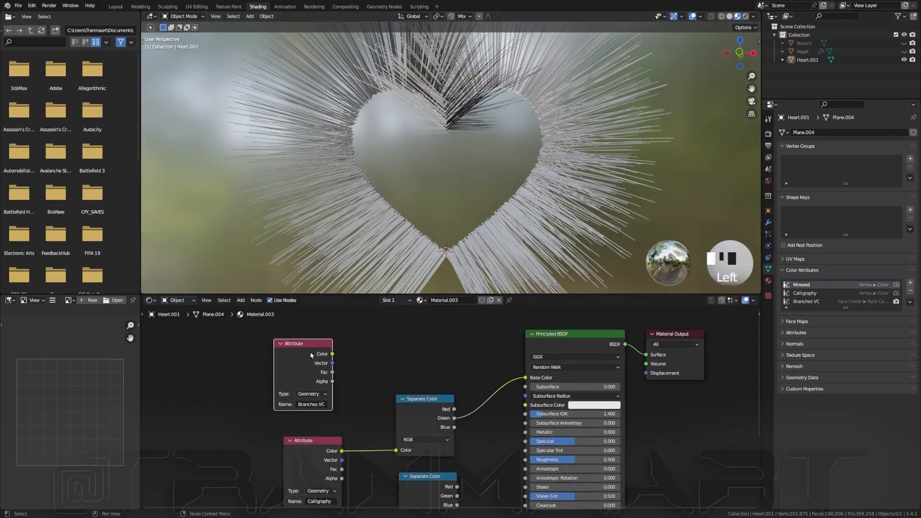
{"action": "left_click", "coordinate": [403, 358]}
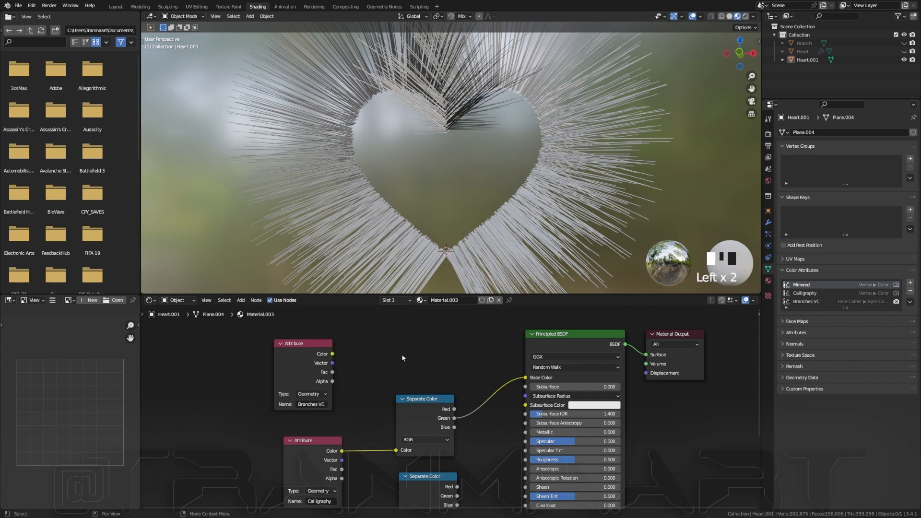
Step: Add a Combine Color node in RGB mode between the Attribute nodes and the Principled BSDF
{"action": "key", "text": "shift+a"}
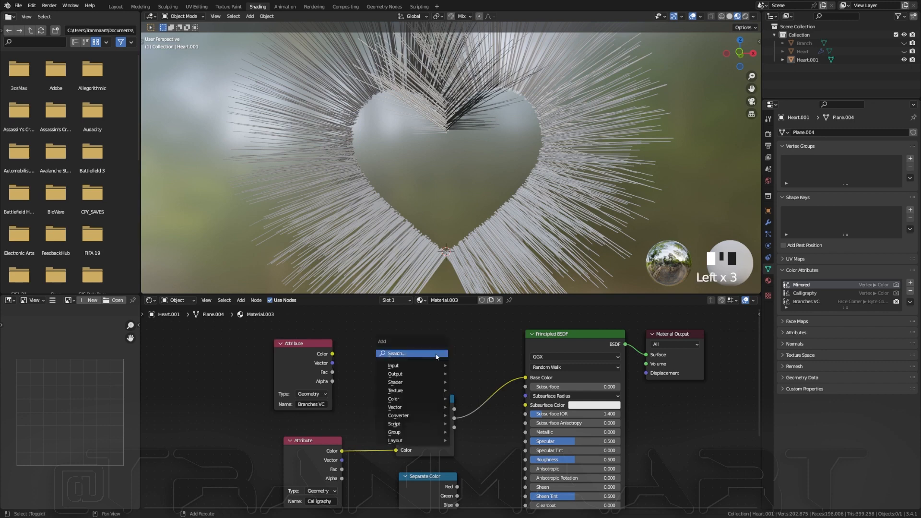
{"action": "left_click", "coordinate": [435, 353]}
{"action": "type", "text": "comb"}
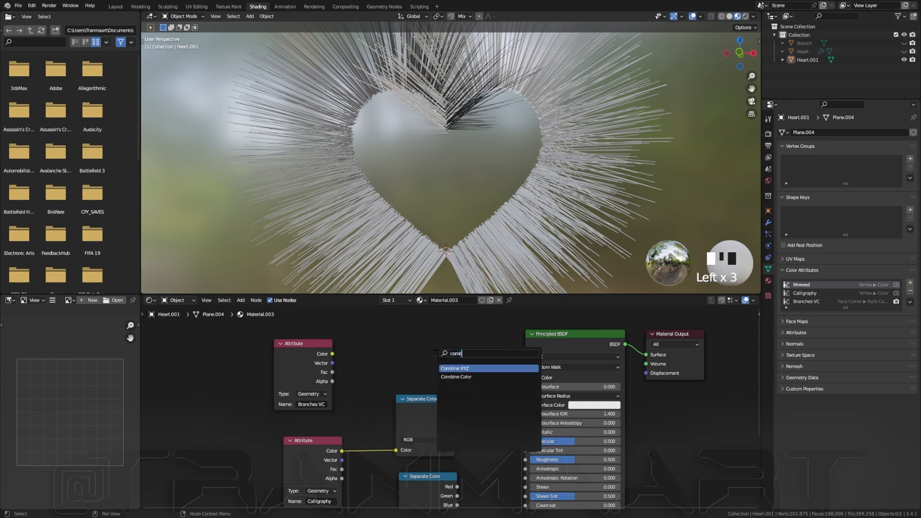
{"action": "key", "text": "Down"}
{"action": "key", "text": "Return"}
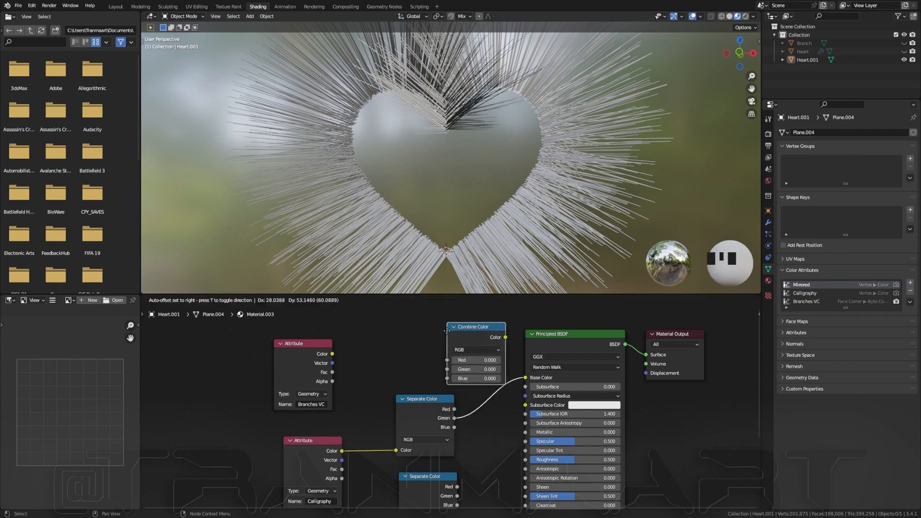
{"action": "left_click", "coordinate": [442, 330]}
{"action": "scroll", "coordinate": [288, 374], "scroll_direction": "up", "scroll_amount": 1}
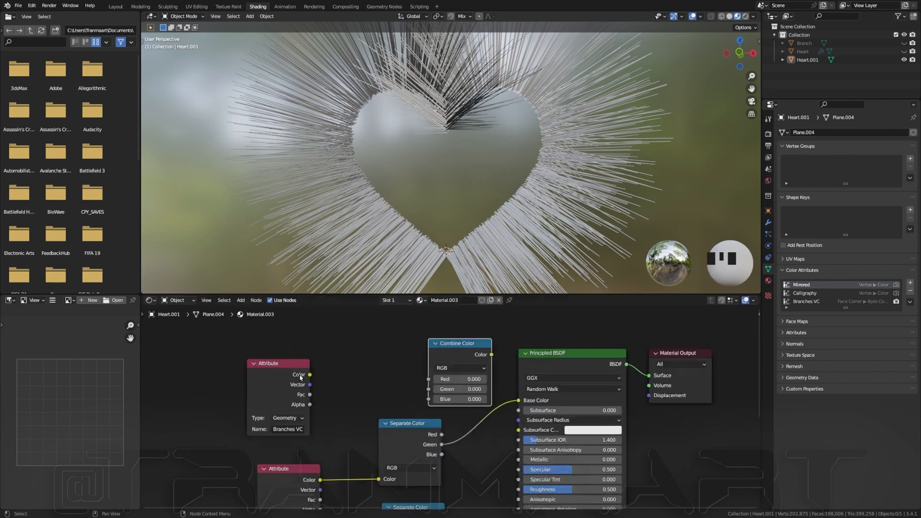
Step: Link Branches VC to Combine Color's Red, the Calligraphy and Mirrored Green outputs to its Green and Blue, and its Color output to Base Color
{"action": "left_click_drag", "start_coordinate": [310, 375], "coordinate": [429, 379]}
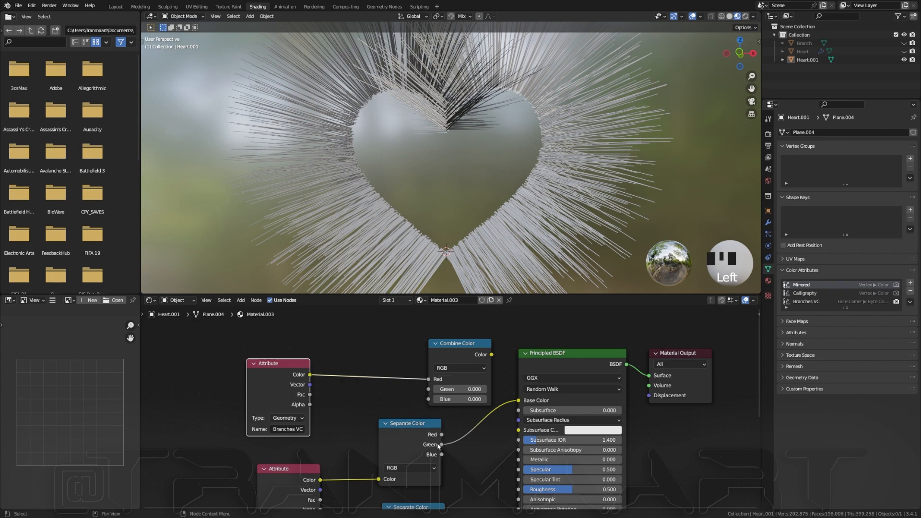
{"action": "left_click_drag", "start_coordinate": [423, 434], "coordinate": [429, 389]}
{"action": "scroll", "coordinate": [448, 465], "scroll_direction": "down", "scroll_amount": 3}
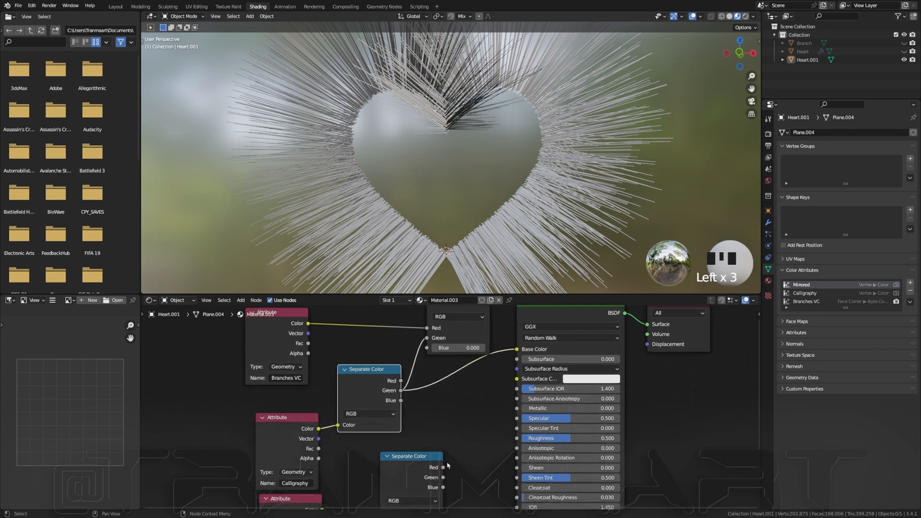
{"action": "left_click_drag", "start_coordinate": [443, 478], "coordinate": [426, 355]}
{"action": "middle_click_drag", "start_coordinate": [451, 386], "coordinate": [425, 445]}
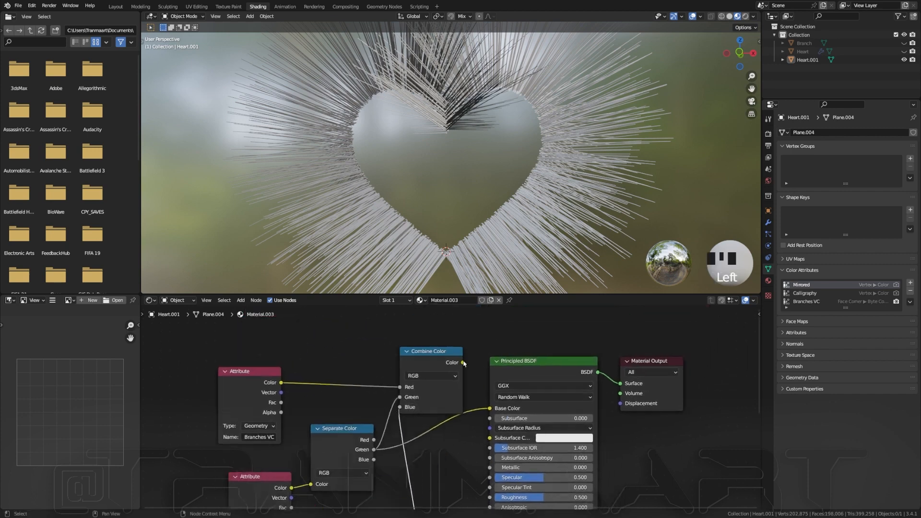
{"action": "left_click_drag", "start_coordinate": [463, 363], "coordinate": [490, 408]}
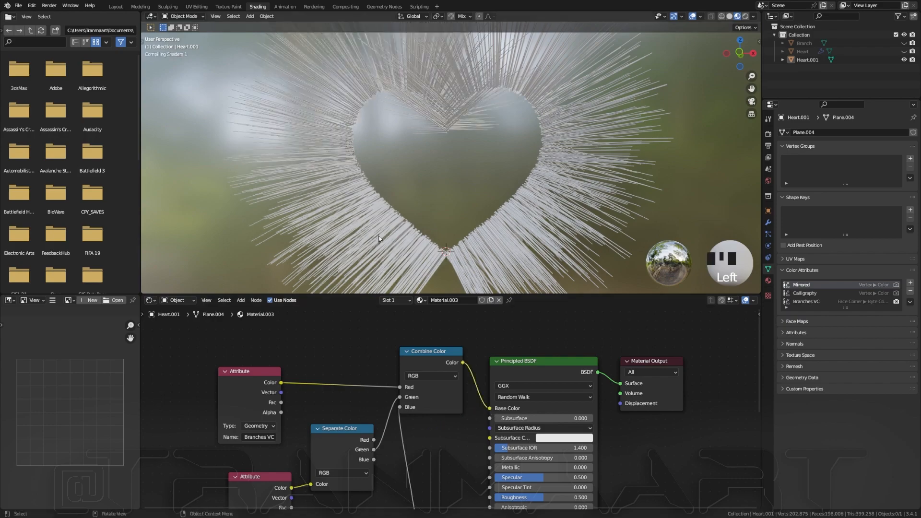
Step: Examine the combined RGB vertex colors on the heart's branches alongside the finished node setup
{"action": "scroll", "coordinate": [379, 238], "scroll_direction": "up", "scroll_amount": 3}
{"action": "middle_click_drag", "start_coordinate": [379, 239], "coordinate": [452, 120]}
{"action": "scroll", "coordinate": [460, 148], "scroll_direction": "down", "scroll_amount": 4}
{"action": "scroll", "coordinate": [443, 121], "scroll_direction": "up", "scroll_amount": 3}
{"action": "scroll", "coordinate": [331, 483], "scroll_direction": "down", "scroll_amount": 2}
{"action": "middle_click_drag", "start_coordinate": [331, 484], "coordinate": [344, 353]}
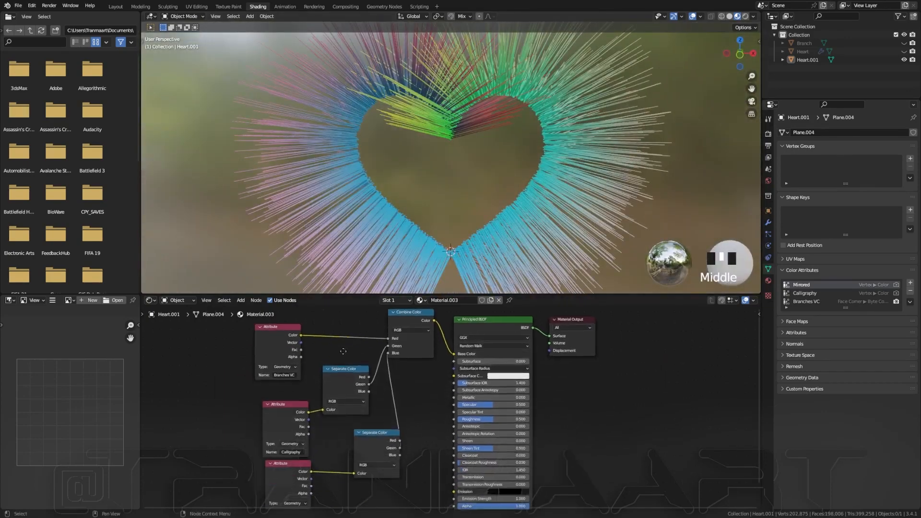
{"action": "middle_click_drag", "start_coordinate": [451, 202], "coordinate": [396, 149]}
{"action": "scroll", "coordinate": [422, 137], "scroll_direction": "up", "scroll_amount": 2}
{"action": "left_click", "coordinate": [447, 79]}
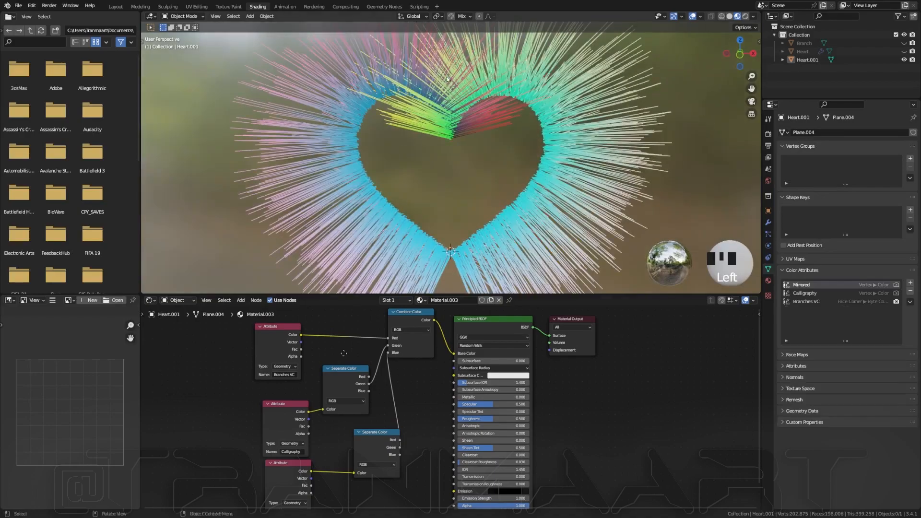
Step: Switch to the Layout workspace with the branch-covered heart mesh selected
{"action": "left_click", "coordinate": [116, 7]}
{"action": "left_click", "coordinate": [372, 200]}
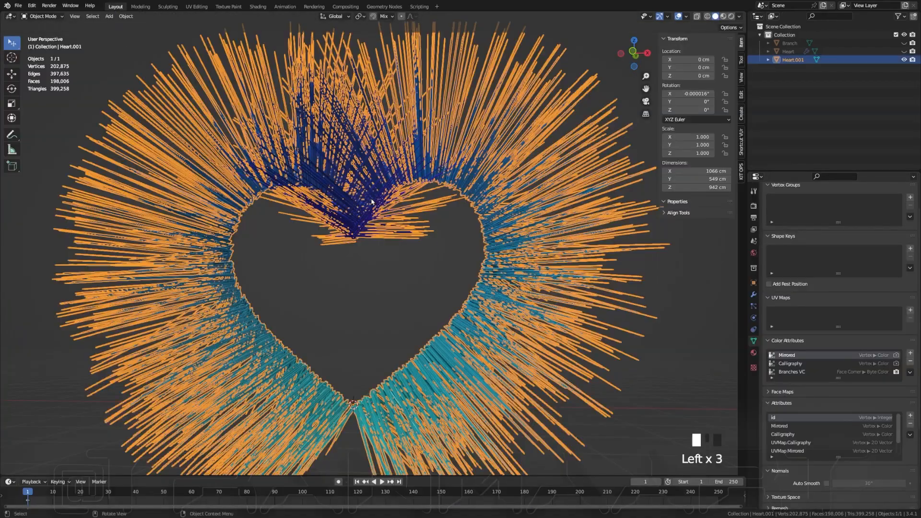
{"action": "mouse_move", "coordinate": [388, 209]}
{"action": "middle_mouse_down"}
{"action": "mouse_move", "coordinate": [364, 216]}
{"action": "mouse_move", "coordinate": [382, 219]}
{"action": "middle_mouse_up"}
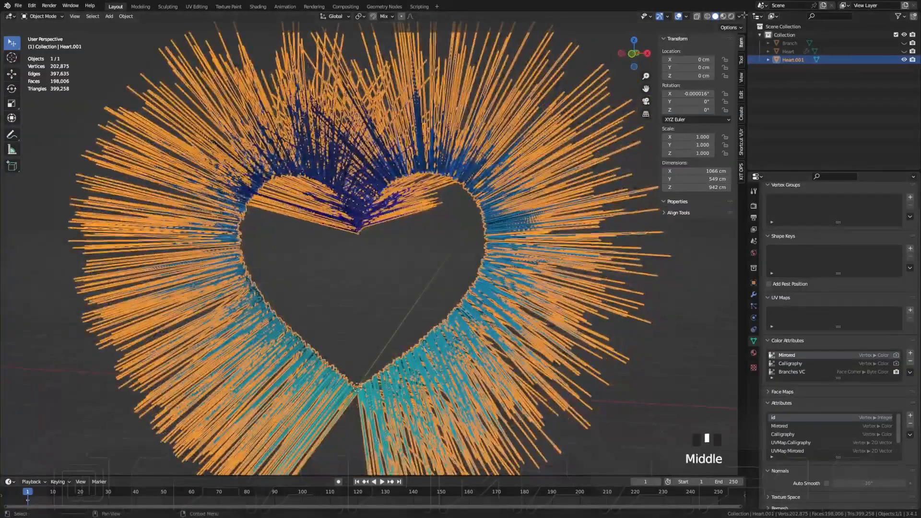
{"action": "left_click", "coordinate": [690, 322]}
{"action": "left_click", "coordinate": [527, 255]}
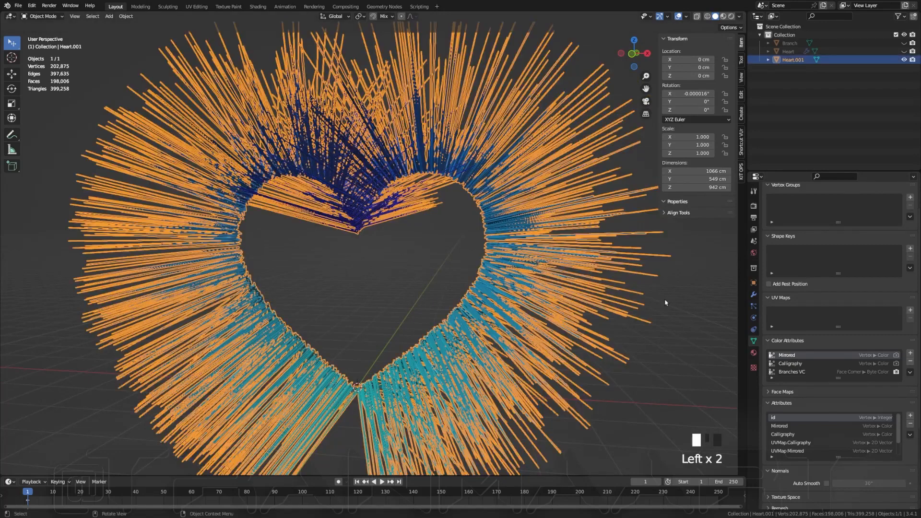
Step: Add a black color attribute named Mixed VC to the heart mesh, with domain Face Corner and data type Color
{"action": "scroll", "coordinate": [801, 373], "scroll_direction": "down", "scroll_amount": 2}
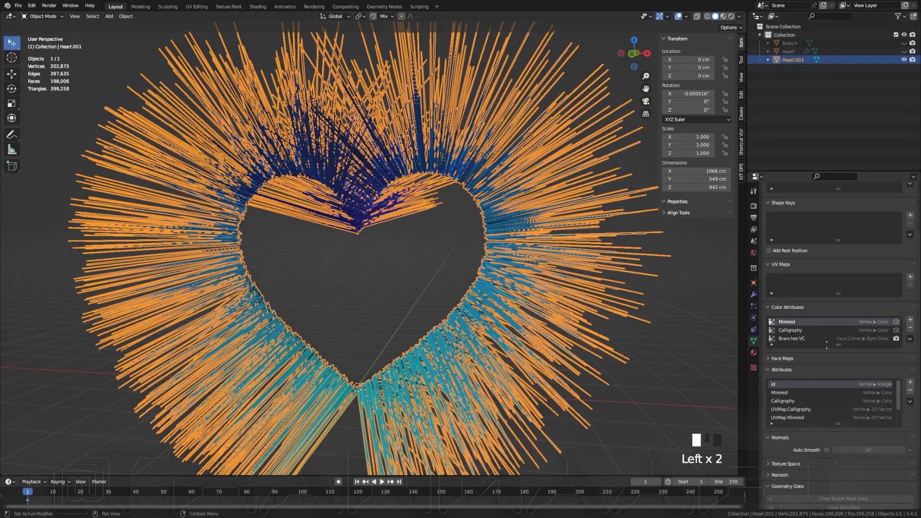
{"action": "left_click_drag", "start_coordinate": [836, 345], "coordinate": [837, 378]}
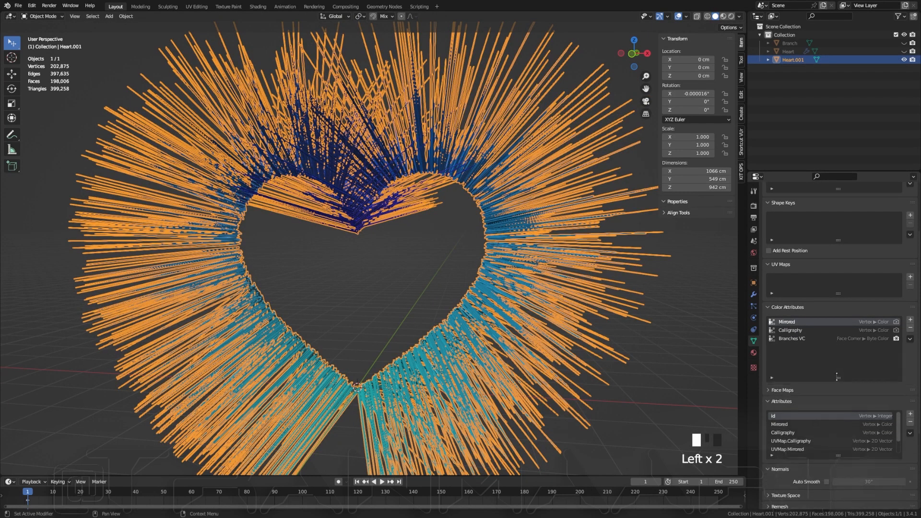
{"action": "left_click", "coordinate": [910, 320]}
{"action": "left_click", "coordinate": [854, 334]}
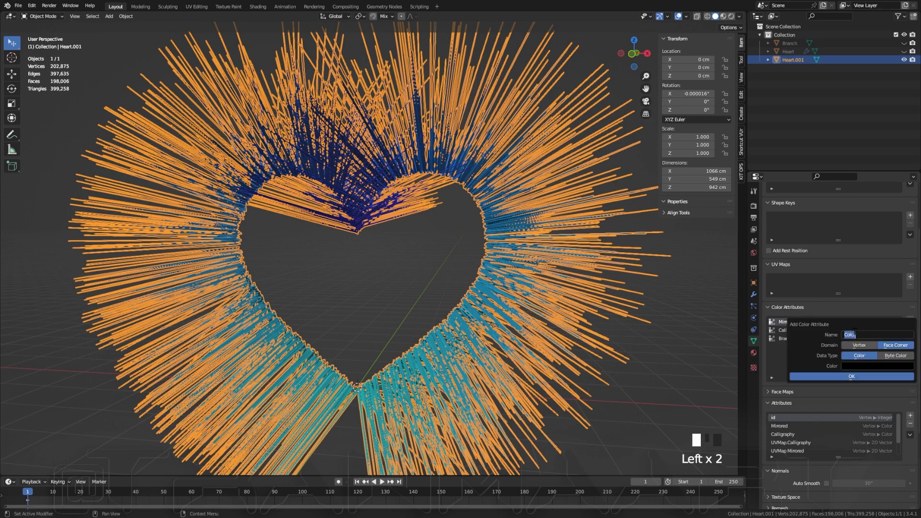
{"action": "type", "text": "Mixed VC"}
{"action": "left_click", "coordinate": [852, 377]}
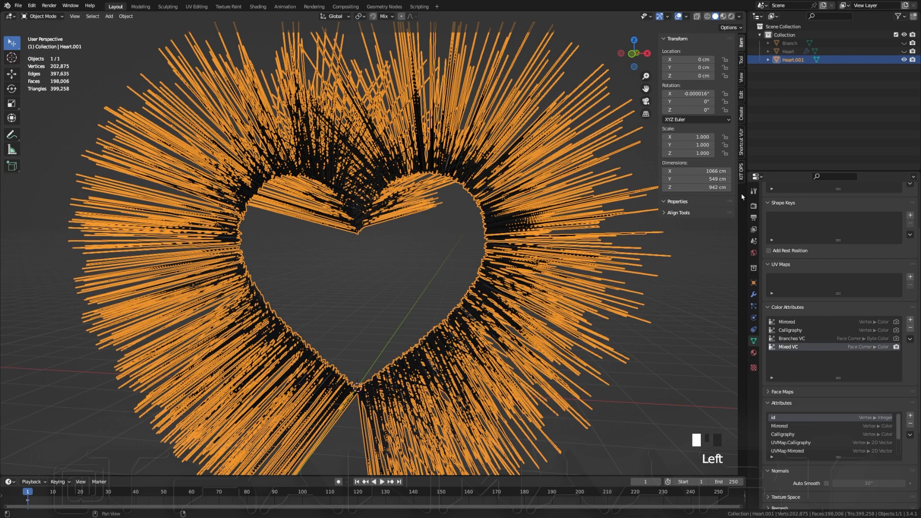
Step: Set the render bake type to Diffuse
{"action": "left_click", "coordinate": [754, 207]}
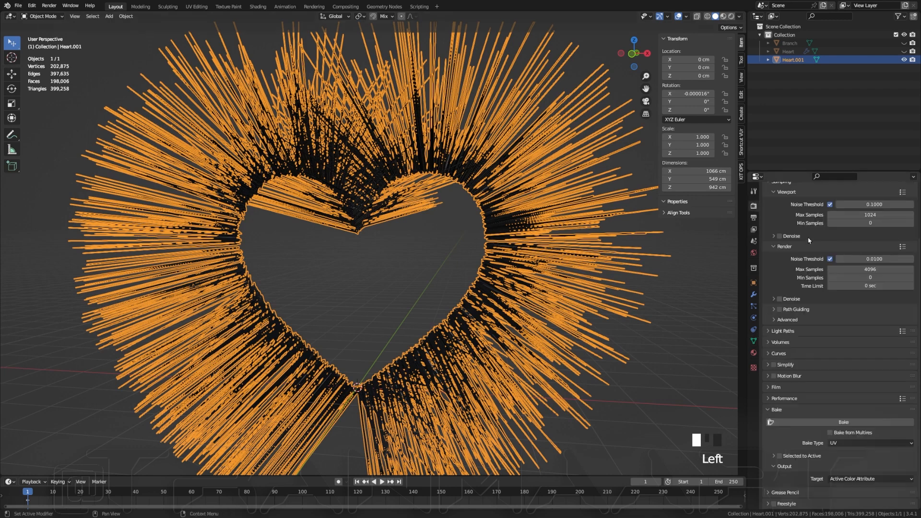
{"action": "scroll", "coordinate": [809, 240], "scroll_direction": "up", "scroll_amount": 4}
{"action": "scroll", "coordinate": [816, 249], "scroll_direction": "down", "scroll_amount": 4}
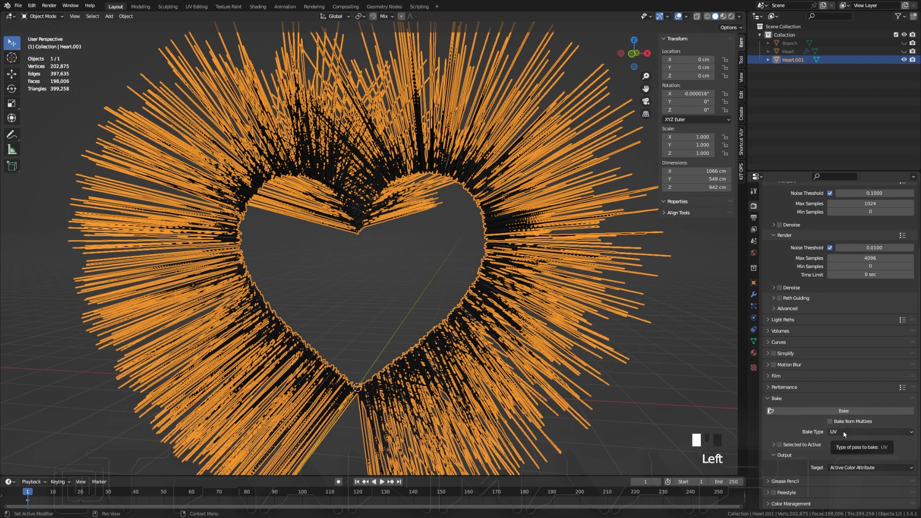
{"action": "left_click", "coordinate": [844, 433]}
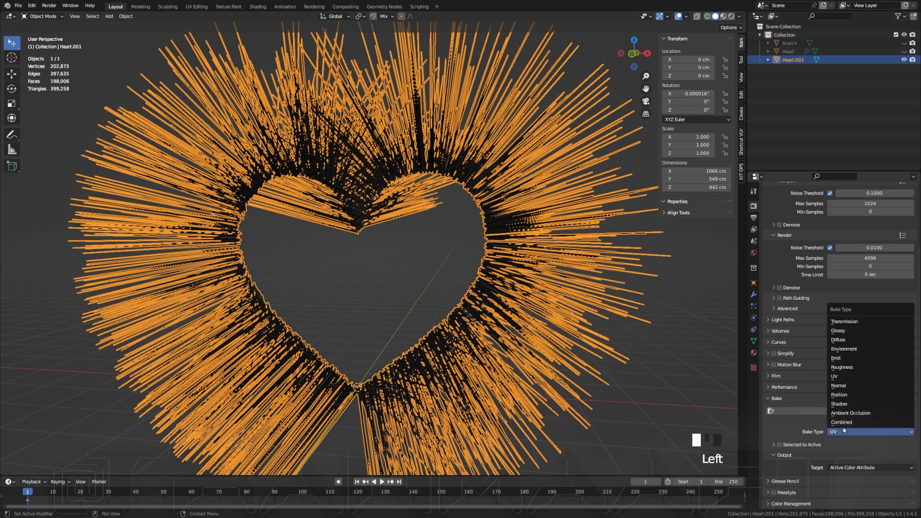
{"action": "left_click", "coordinate": [845, 340]}
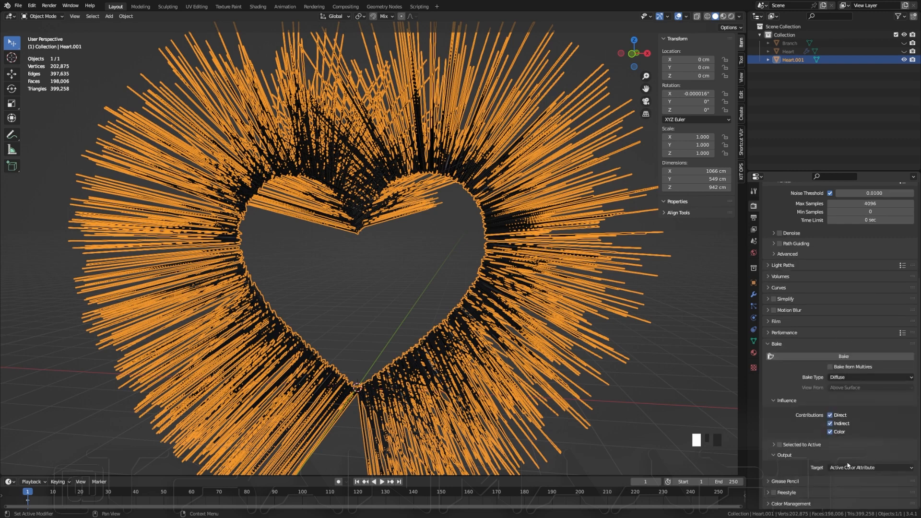
Step: Bake only the Color contribution, with Direct and Indirect disabled, to the Active Color Attribute target
{"action": "left_click", "coordinate": [848, 466]}
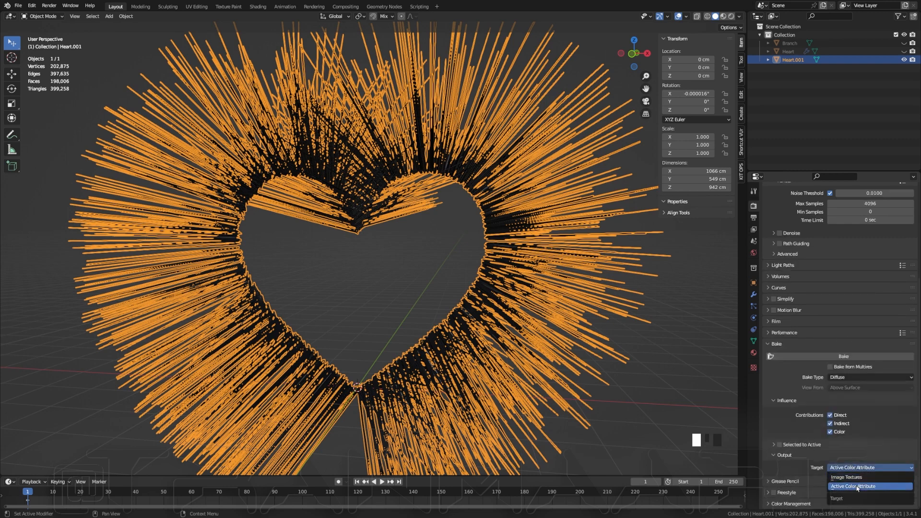
{"action": "left_click", "coordinate": [858, 488]}
{"action": "left_click_drag", "start_coordinate": [831, 415], "coordinate": [831, 424]}
{"action": "left_click", "coordinate": [840, 357]}
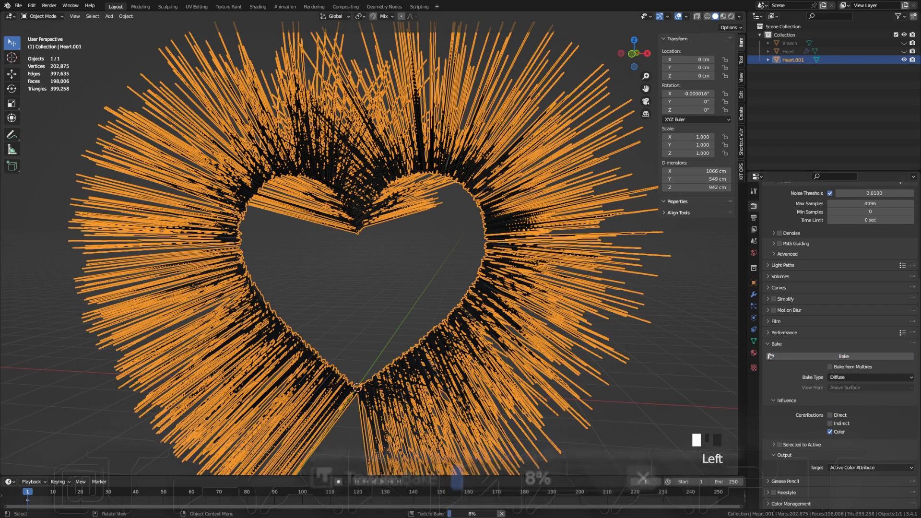
Step: Inspect the baked vertex colors around the heart from several angles
{"action": "left_click", "coordinate": [405, 267]}
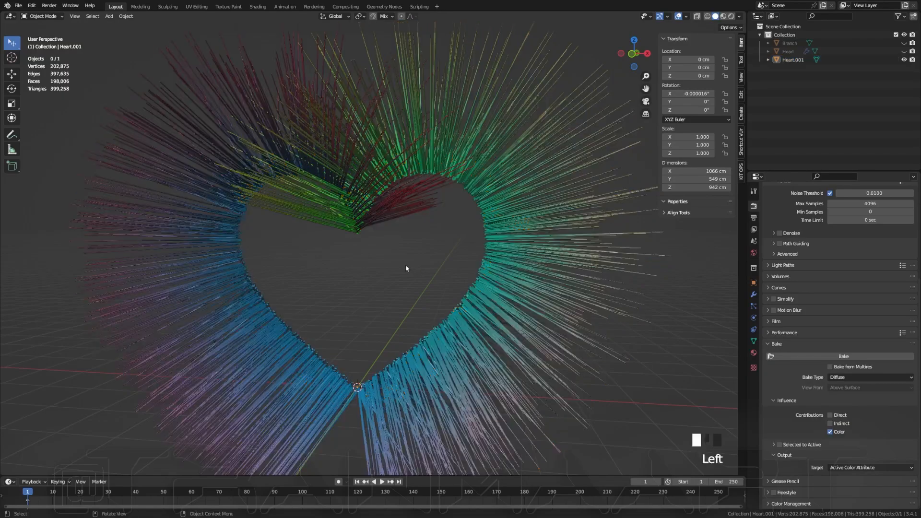
{"action": "middle_click_drag", "start_coordinate": [339, 211], "coordinate": [557, 191]}
{"action": "scroll", "coordinate": [346, 182], "scroll_direction": "down", "scroll_amount": 4}
{"action": "middle_click_drag", "start_coordinate": [345, 182], "coordinate": [261, 397]}
{"action": "scroll", "coordinate": [346, 192], "scroll_direction": "up", "scroll_amount": 3}
{"action": "left_click", "coordinate": [262, 397]}
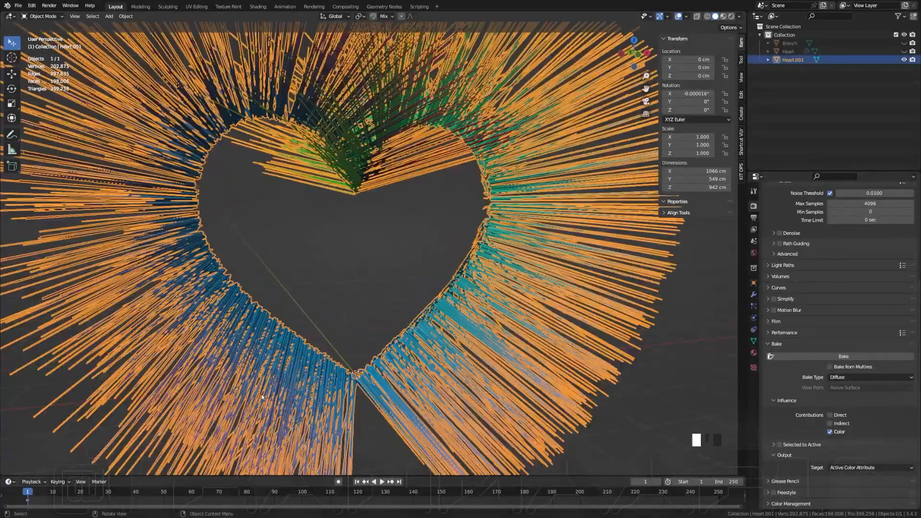
Step: Compare the Mixed VC color attribute with Mirrored, Calligraphy and Branches VC on the heart
{"action": "left_click", "coordinate": [755, 344]}
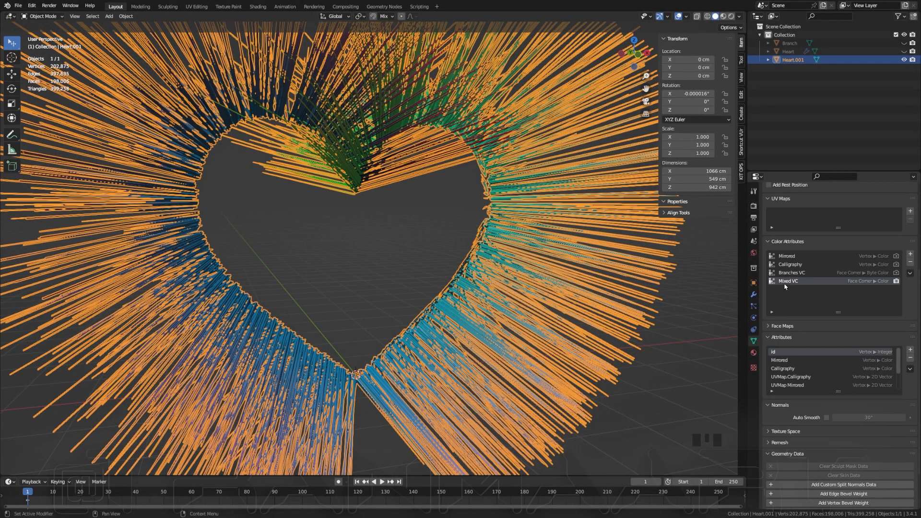
{"action": "left_click", "coordinate": [794, 272]}
{"action": "left_click", "coordinate": [796, 265]}
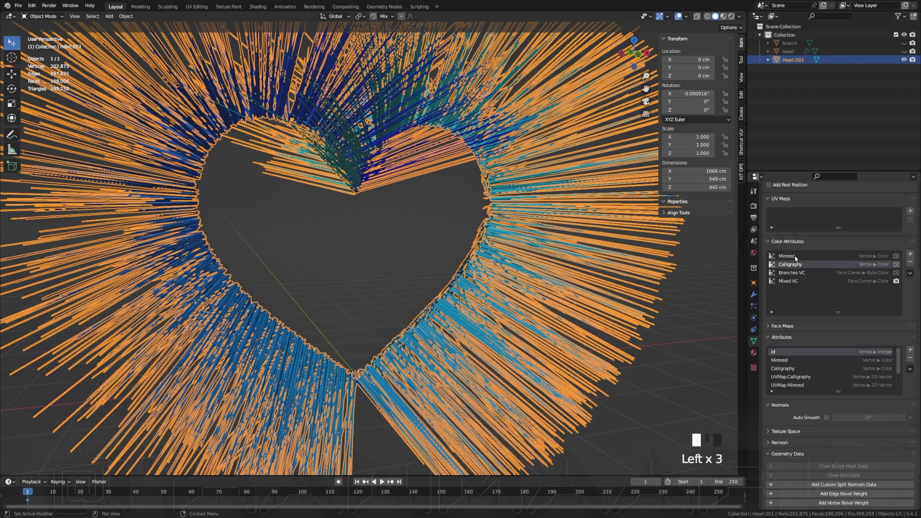
{"action": "left_click", "coordinate": [795, 257]}
{"action": "left_click", "coordinate": [416, 263]}
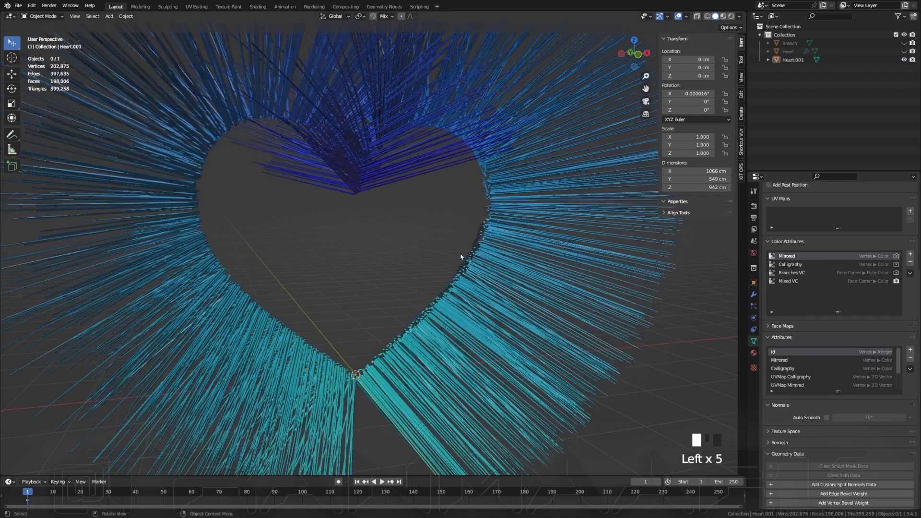
{"action": "left_click", "coordinate": [795, 264]}
{"action": "left_click", "coordinate": [797, 272]}
{"action": "left_click", "coordinate": [796, 281]}
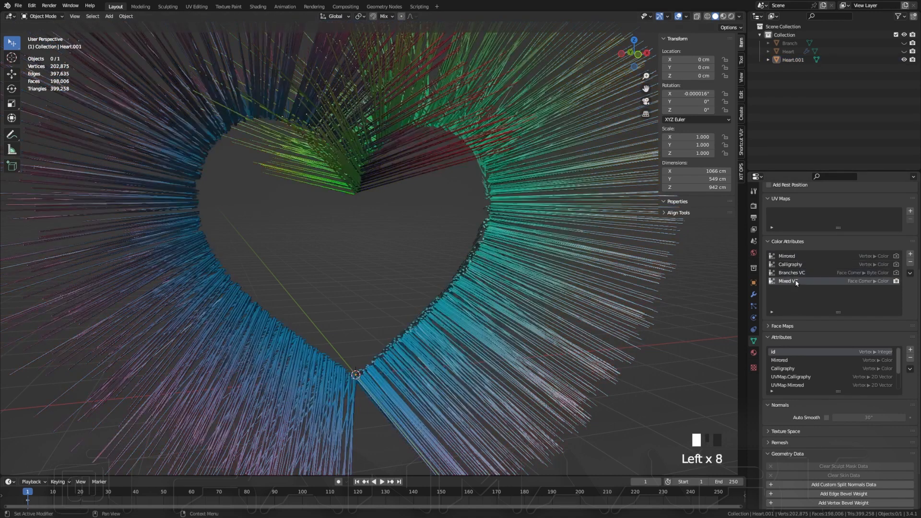
{"action": "left_click", "coordinate": [796, 273]}
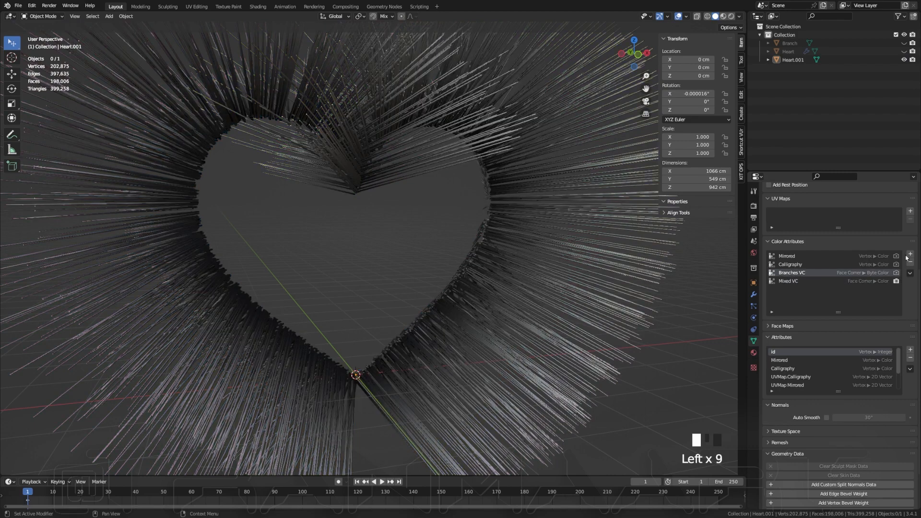
Step: Delete the Mirrored, Calligraphy and Branches VC color attributes from the heart mesh, keeping Mixed VC
{"action": "left_click", "coordinate": [840, 257]}
{"action": "left_click", "coordinate": [910, 262]}
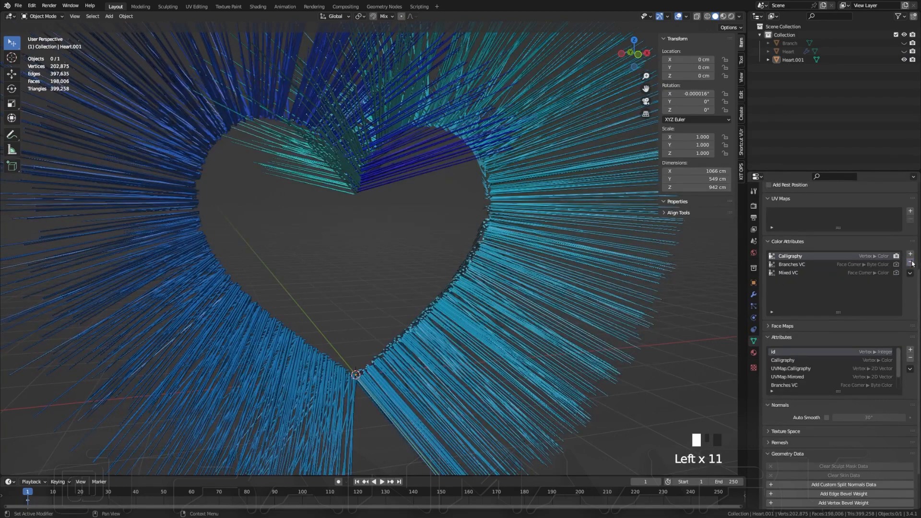
{"action": "left_click", "coordinate": [910, 263]}
{"action": "left_click", "coordinate": [910, 263]}
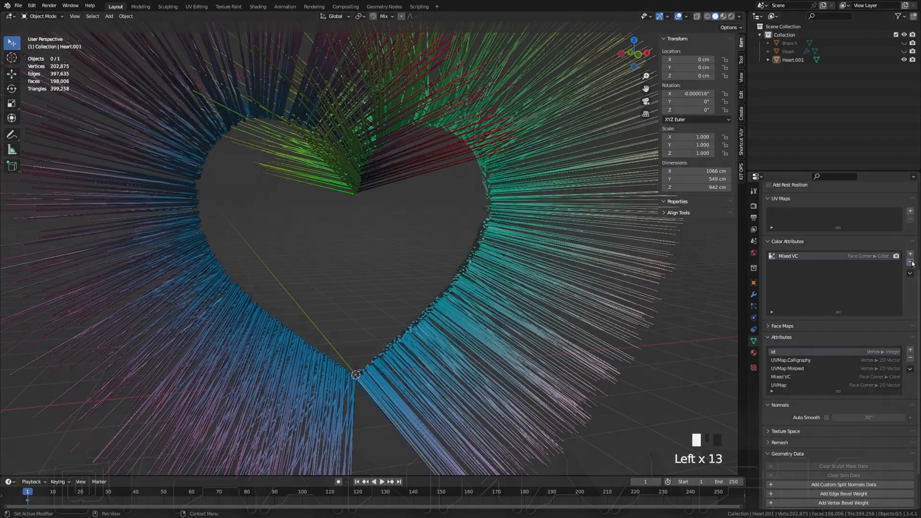
{"action": "middle_click_drag", "start_coordinate": [480, 288], "coordinate": [470, 292]}
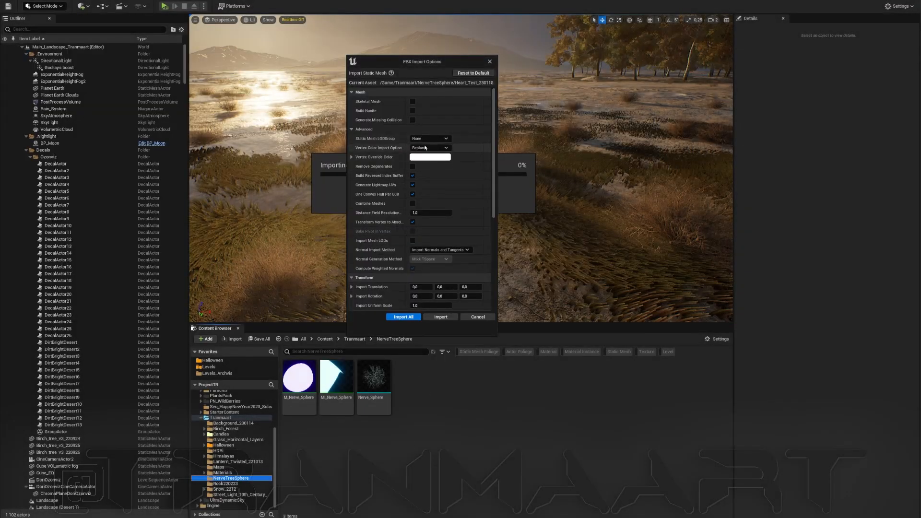
Step: In Unreal Engine, import the Heart_Test_230118 FBX with its vertex colors set to Replace and without creating new materials
{"action": "left_click", "coordinate": [429, 148]}
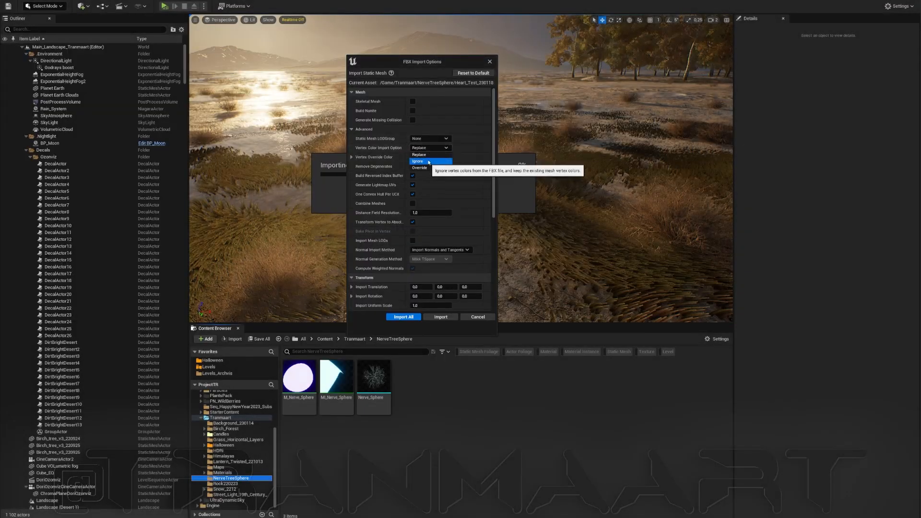
{"action": "left_click", "coordinate": [428, 157]}
{"action": "scroll", "coordinate": [485, 129], "scroll_direction": "down", "scroll_amount": 5}
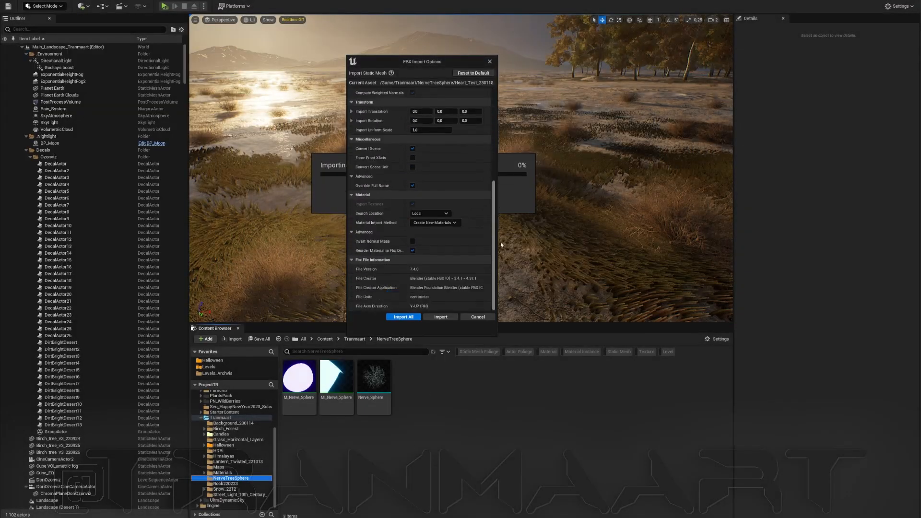
{"action": "left_click", "coordinate": [433, 223]}
{"action": "left_click", "coordinate": [432, 240]}
{"action": "left_click", "coordinate": [440, 316]}
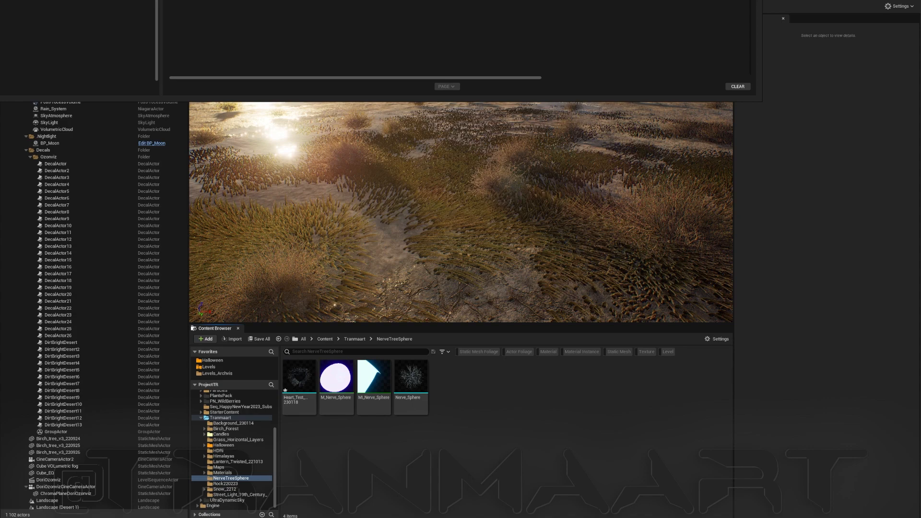
Step: Preview the imported Heart_Test_230118 mesh unlit, with the environment hidden and vertex colors displayed
{"action": "double_click", "coordinate": [300, 378]}
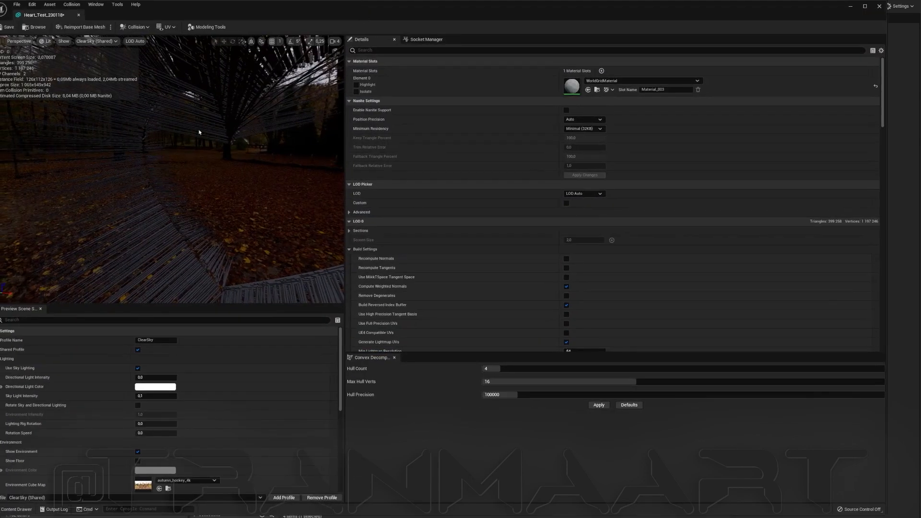
{"action": "left_click", "coordinate": [45, 41]}
{"action": "left_click", "coordinate": [58, 74]}
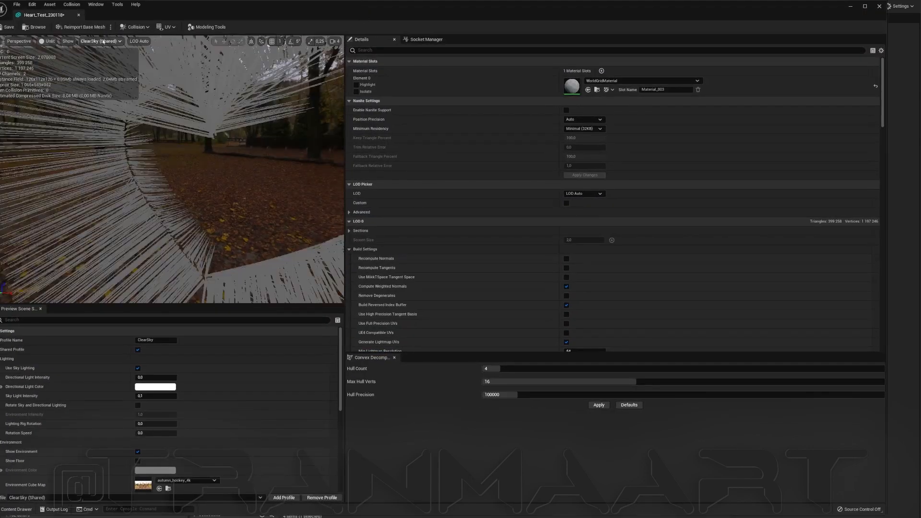
{"action": "left_click", "coordinate": [137, 451]}
{"action": "left_click", "coordinate": [68, 41]}
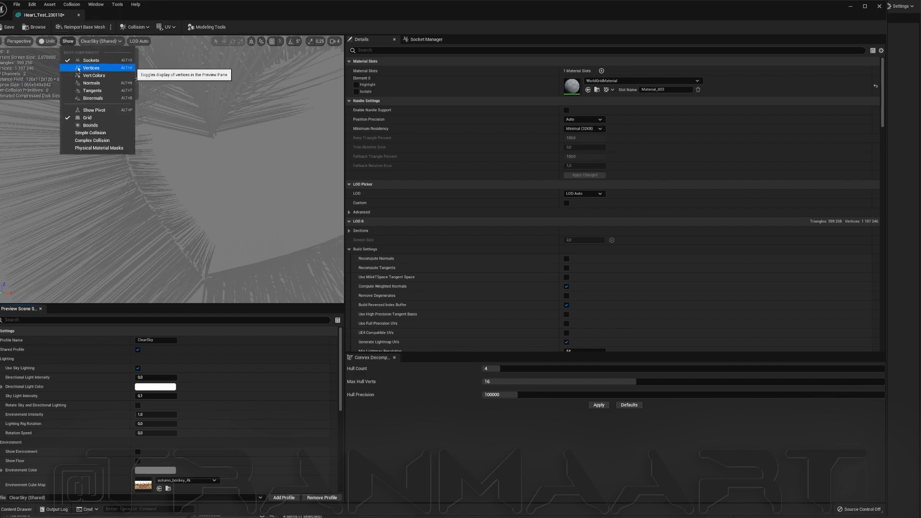
{"action": "left_click", "coordinate": [110, 85]}
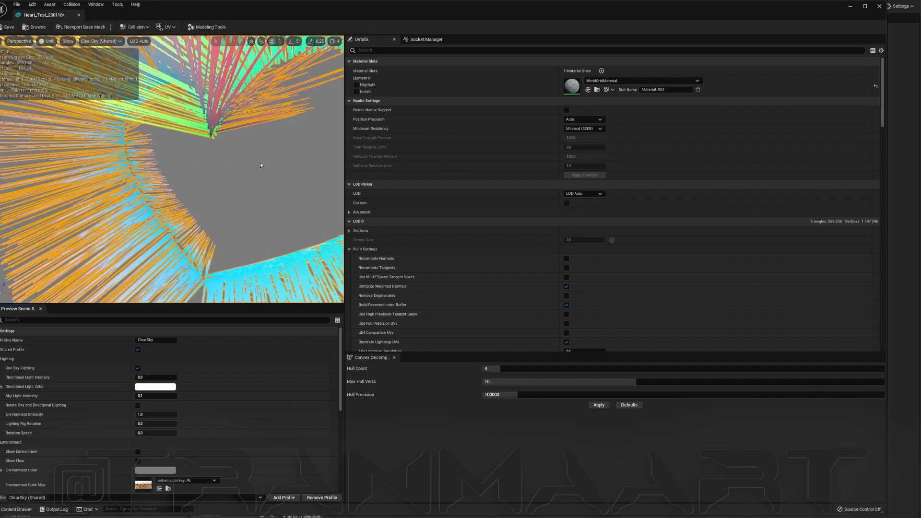
Step: Examine the vertex colors across the whole heart mesh, and close the mesh editor
{"action": "right_click_drag", "start_coordinate": [260, 165], "coordinate": [192, 145]}
{"action": "mouse_move", "coordinate": [214, 146]}
{"action": "left_mouse_down"}
{"action": "mouse_move", "coordinate": [240, 149]}
{"action": "mouse_move", "coordinate": [230, 147]}
{"action": "left_mouse_up"}
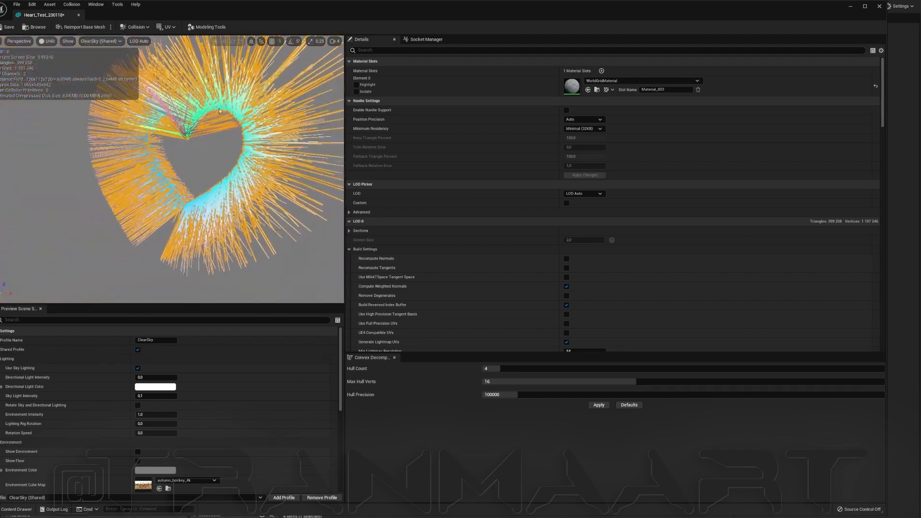
{"action": "left_click_drag", "start_coordinate": [220, 111], "coordinate": [195, 116]}
{"action": "left_click", "coordinate": [79, 17]}
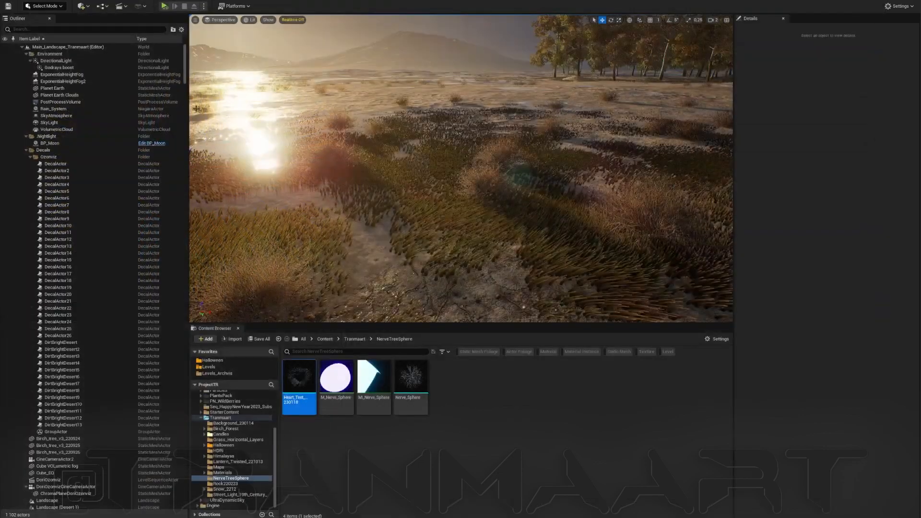
Step: Open the M_Nerve_Sphere material, use the heart mesh as its preview mesh, and enlarge the preview area
{"action": "double_click", "coordinate": [332, 377]}
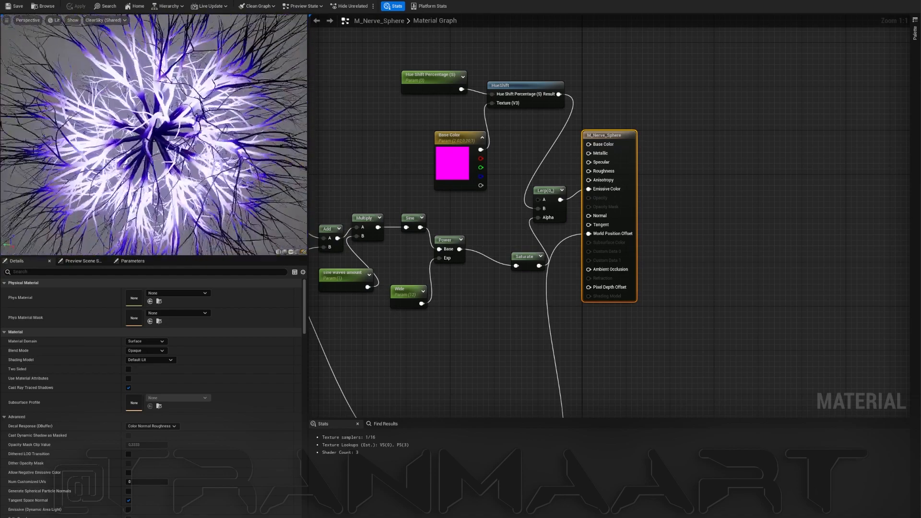
{"action": "left_click", "coordinate": [304, 252]}
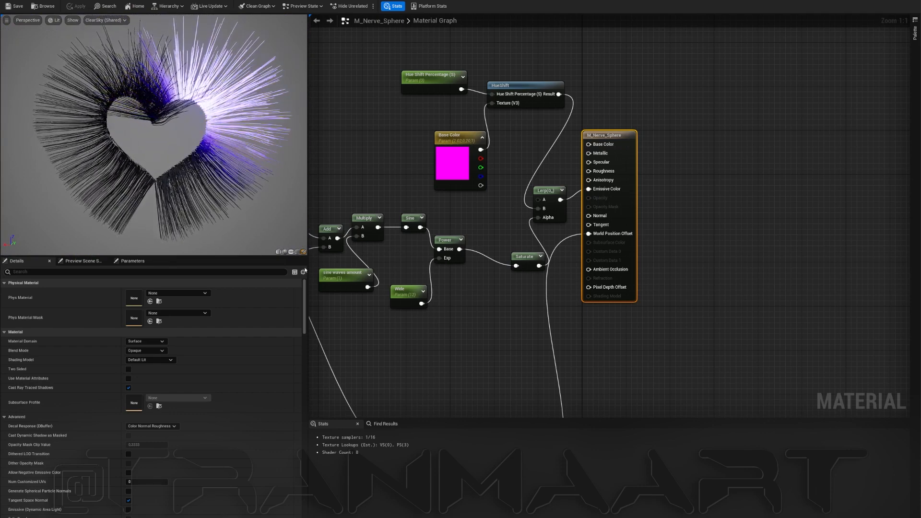
{"action": "left_click_drag", "start_coordinate": [309, 262], "coordinate": [506, 419]}
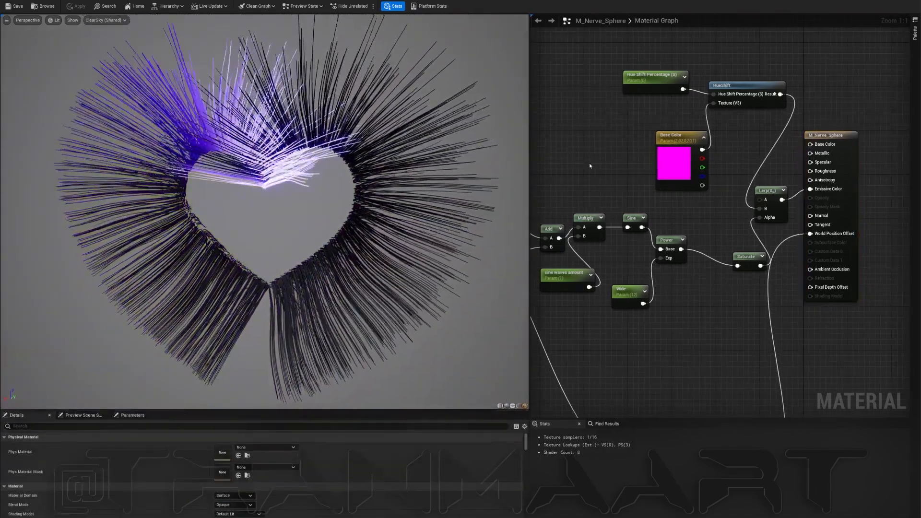
Step: Compare the Vertex Color channels on the heart by moving the node's output links from green to red, to blue, and back to green
{"action": "right_click_drag", "start_coordinate": [568, 150], "coordinate": [847, 177]}
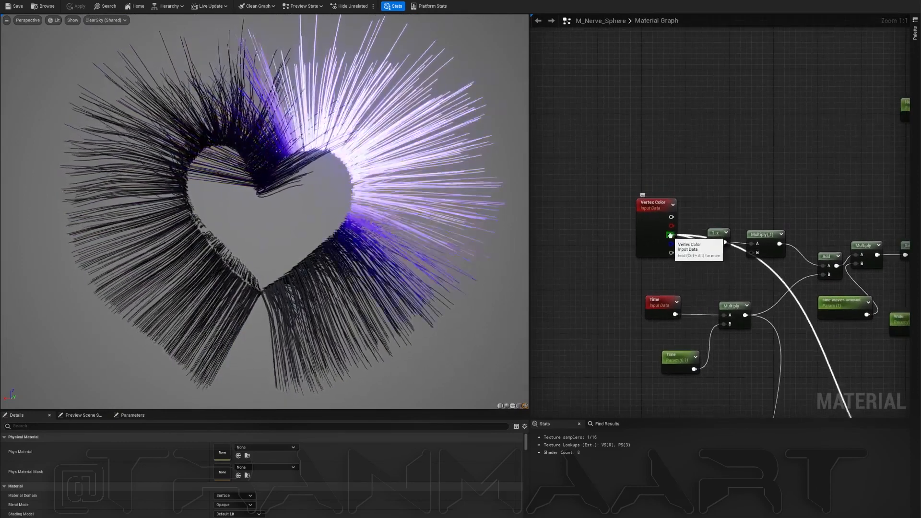
{"action": "left_click_drag", "start_coordinate": [670, 235], "coordinate": [672, 227], "text": "ctrl"}
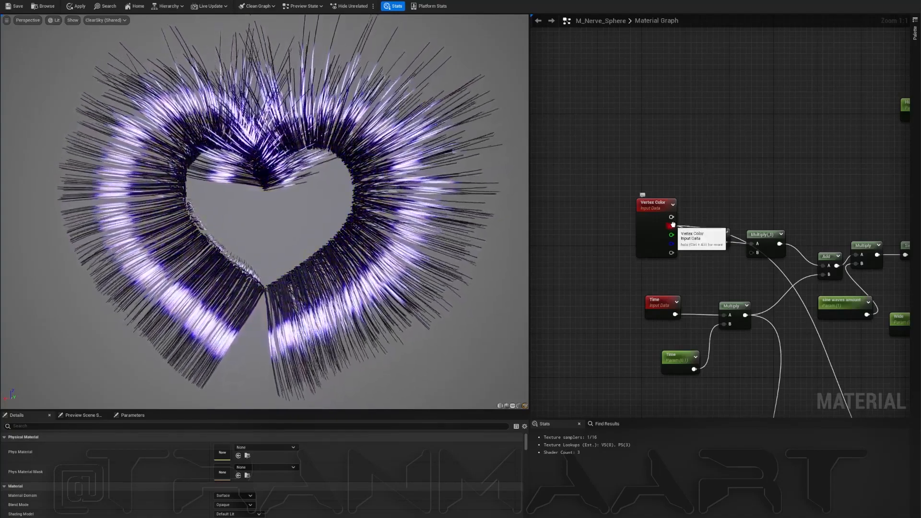
{"action": "left_click_drag", "start_coordinate": [671, 226], "coordinate": [672, 245], "text": "ctrl"}
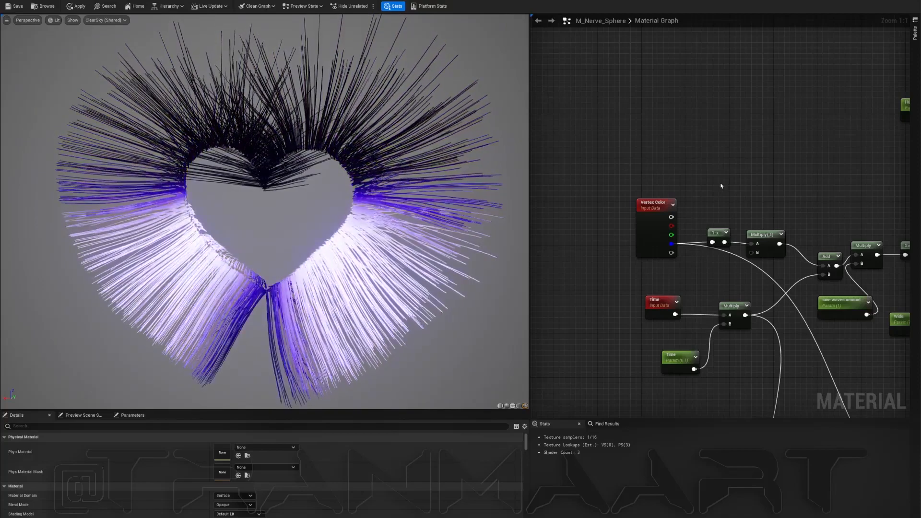
{"action": "left_click_drag", "start_coordinate": [672, 244], "coordinate": [672, 235], "text": "ctrl"}
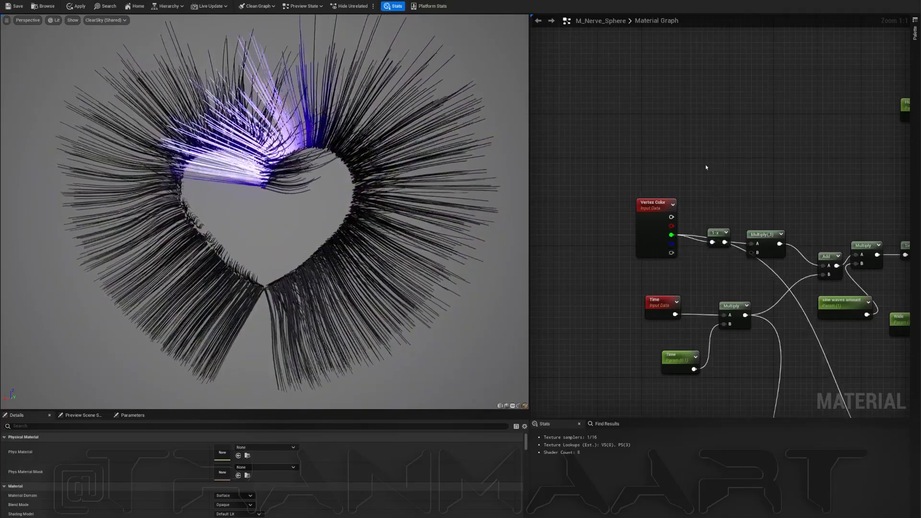